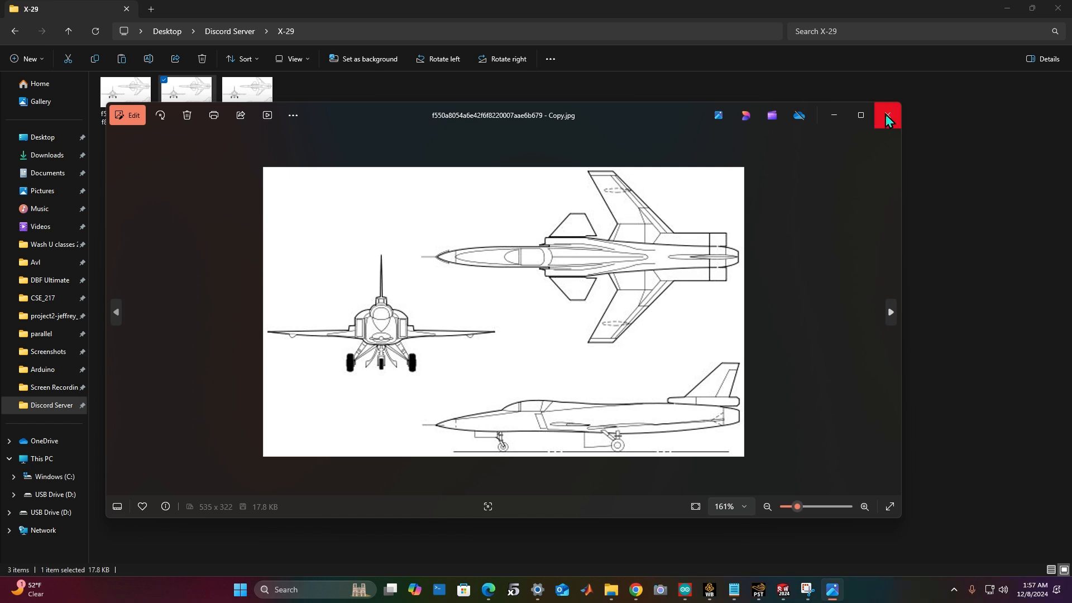
Close the image preview and rename the first copy of the three-view drawing to Front
left_click(887, 115)
left_click(134, 125)
right_click(132, 120)
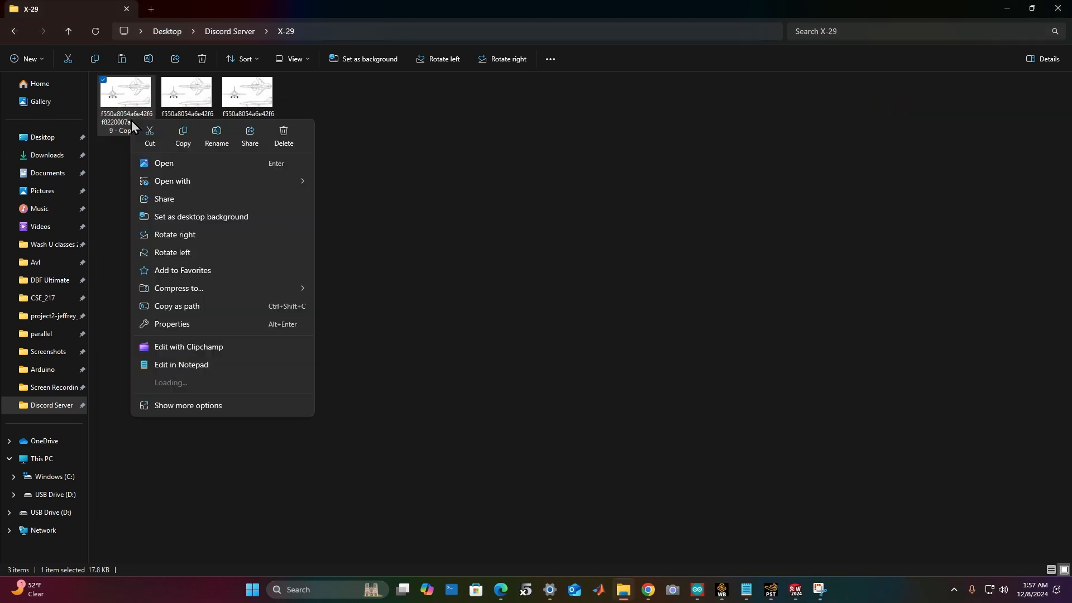
left_click(216, 137)
type("Front")
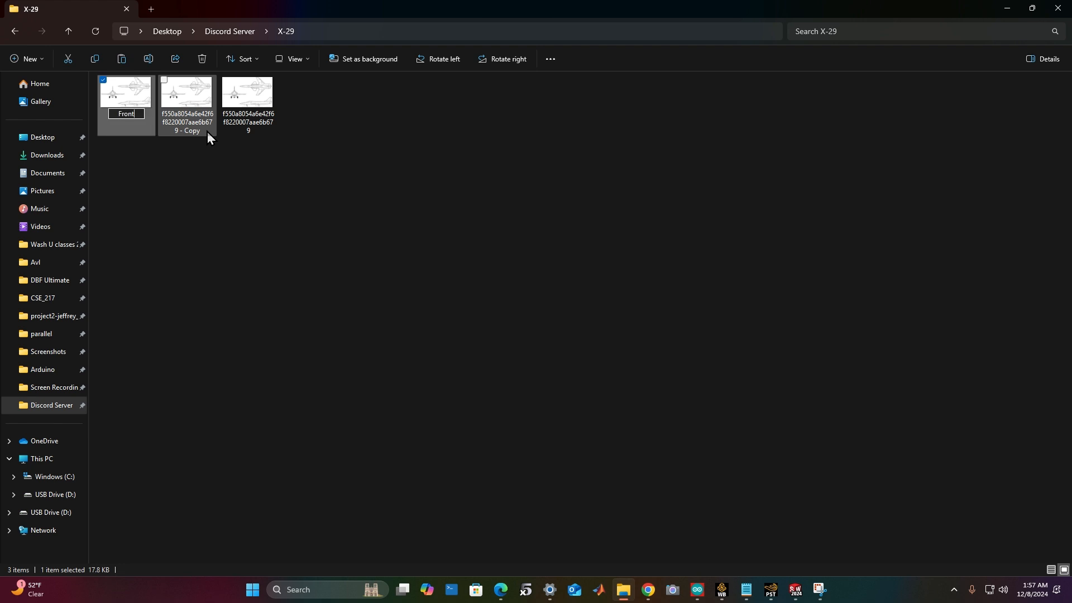
key("Return")
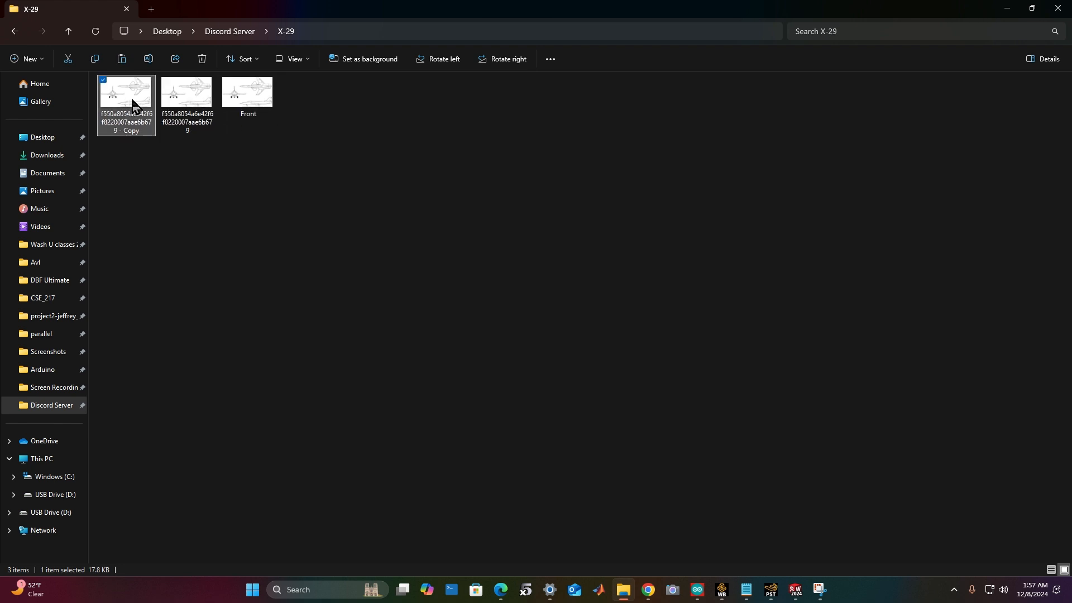
Rename the remaining copy of the drawing to Top
right_click(129, 104)
left_click(212, 118)
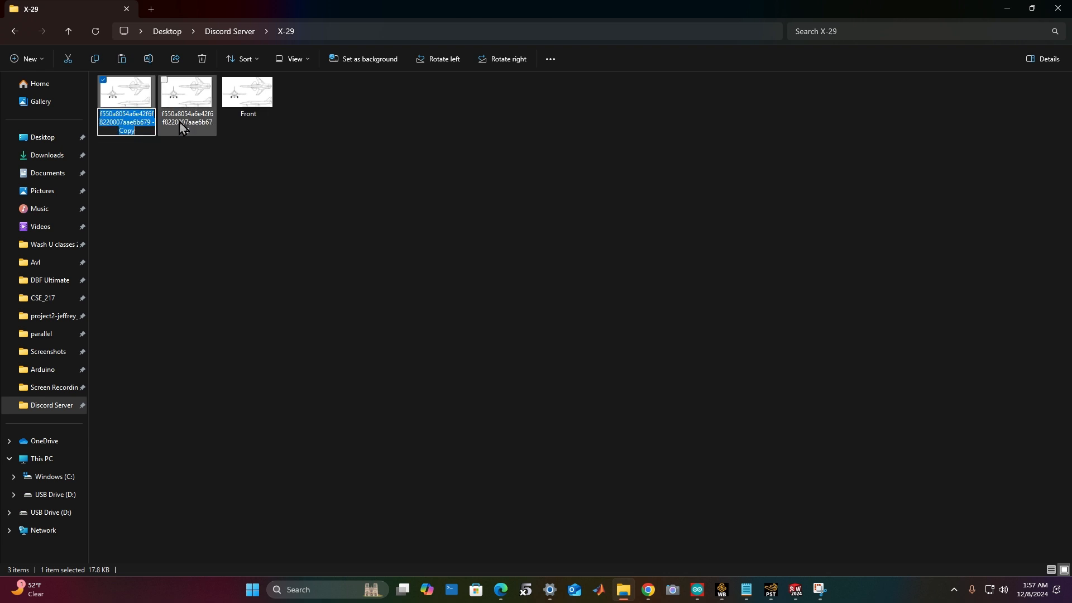
type("Top")
key("Return")
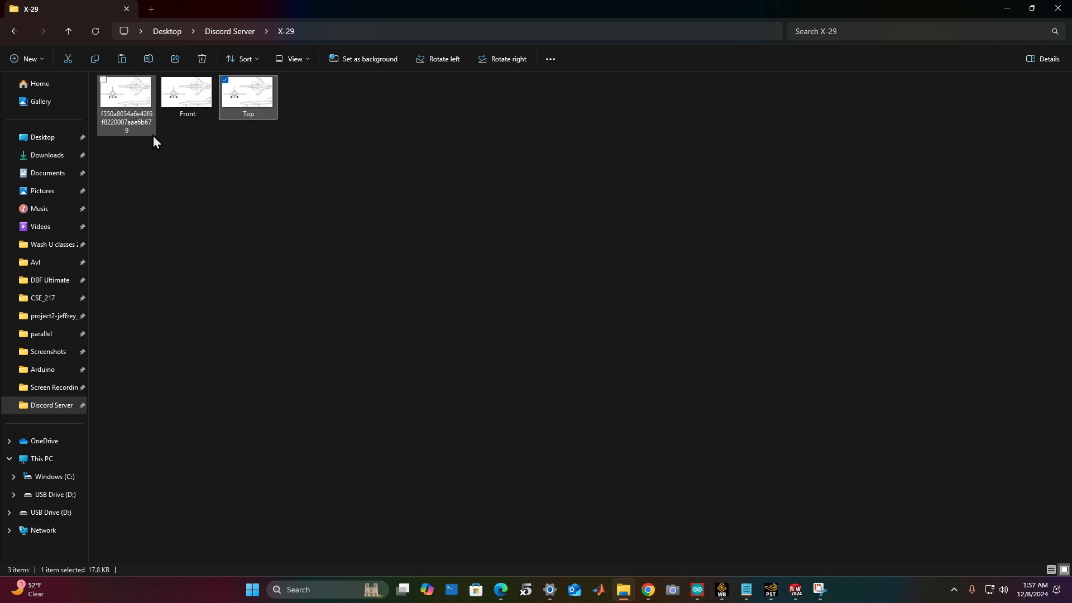
Rename the original drawing file to Side
left_click(143, 120)
right_click(142, 96)
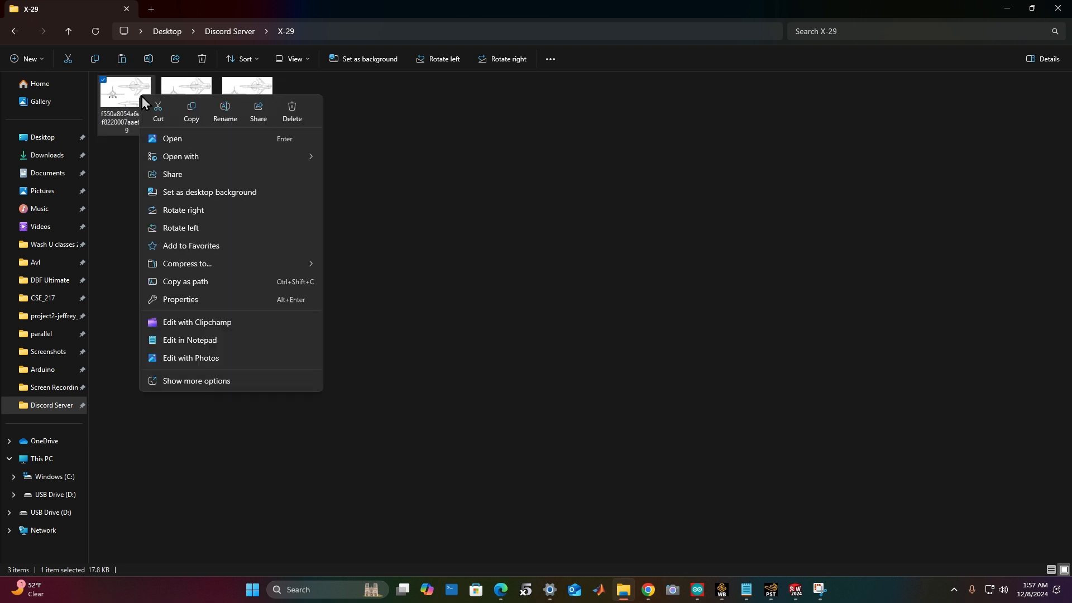
left_click(211, 115)
type("Siu")
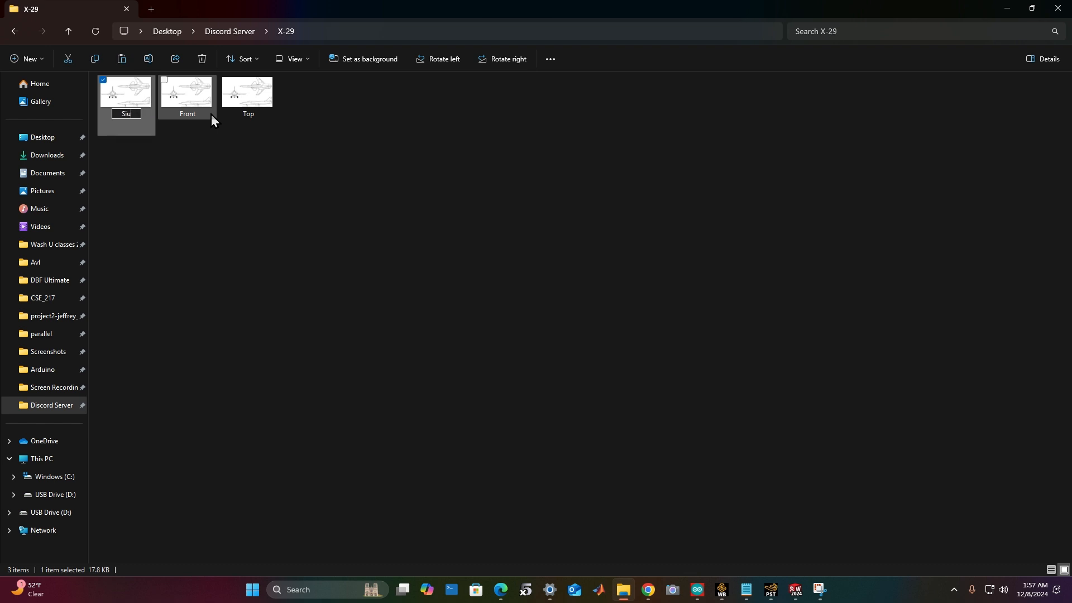
key("BackSpace")
type("de")
key("Return")
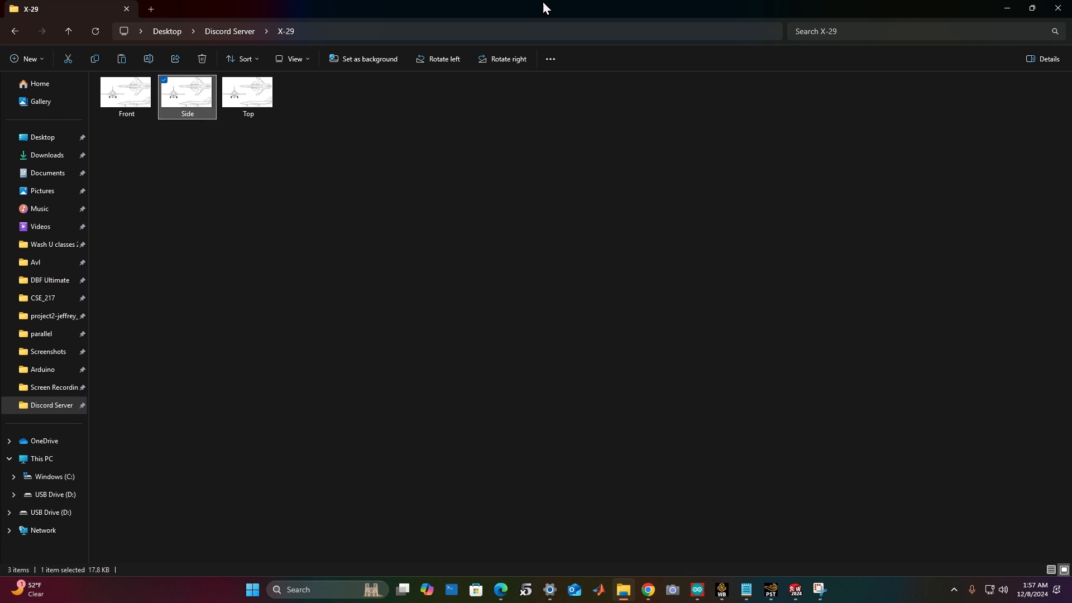
Open the Front image in Paint and crop it to the aircraft's front view, about 257 × 151 px
left_click(112, 105)
right_click(113, 105)
mouse_move(154, 161)
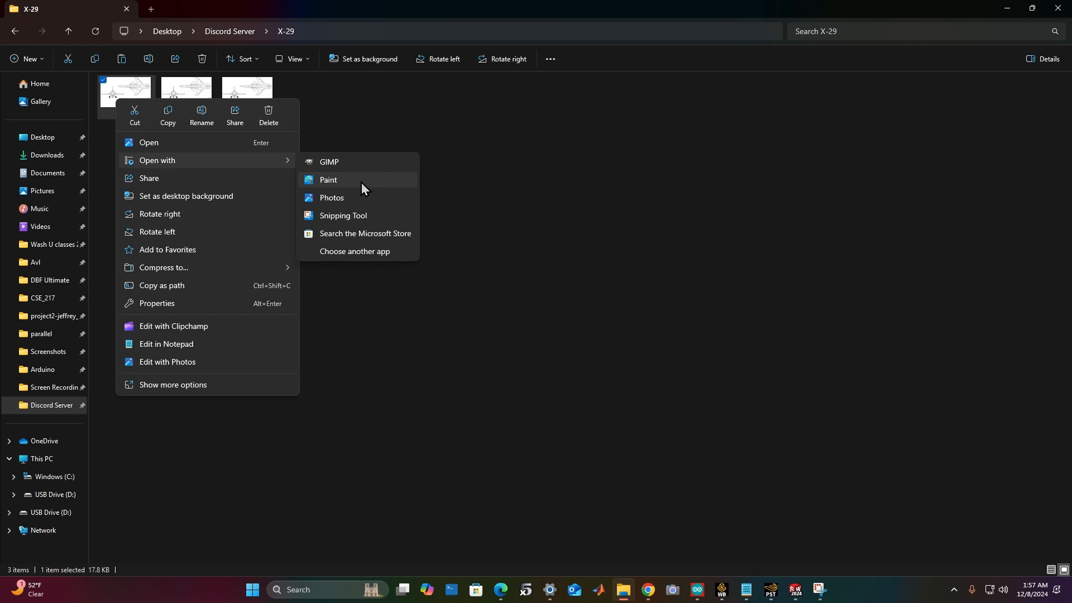
left_click(360, 182)
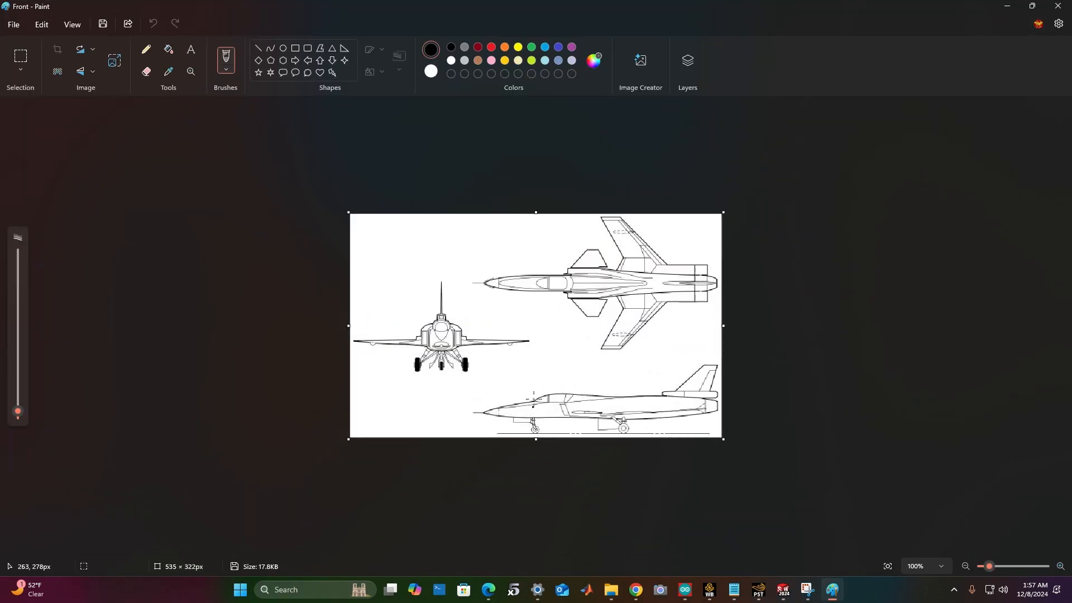
left_click(28, 58)
left_click_drag(160, 195, 523, 408)
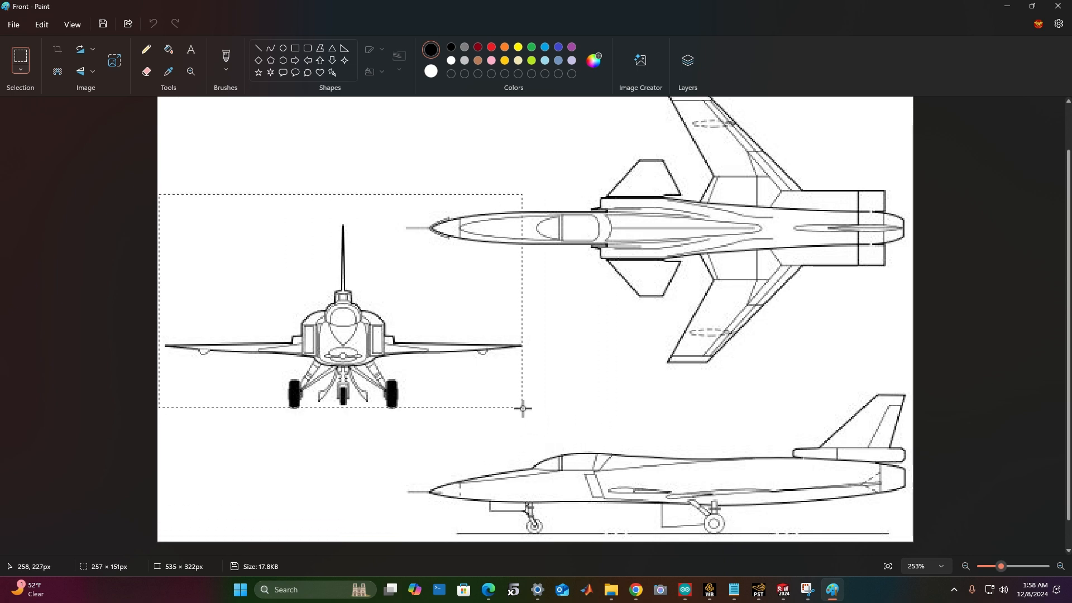
left_click(57, 50)
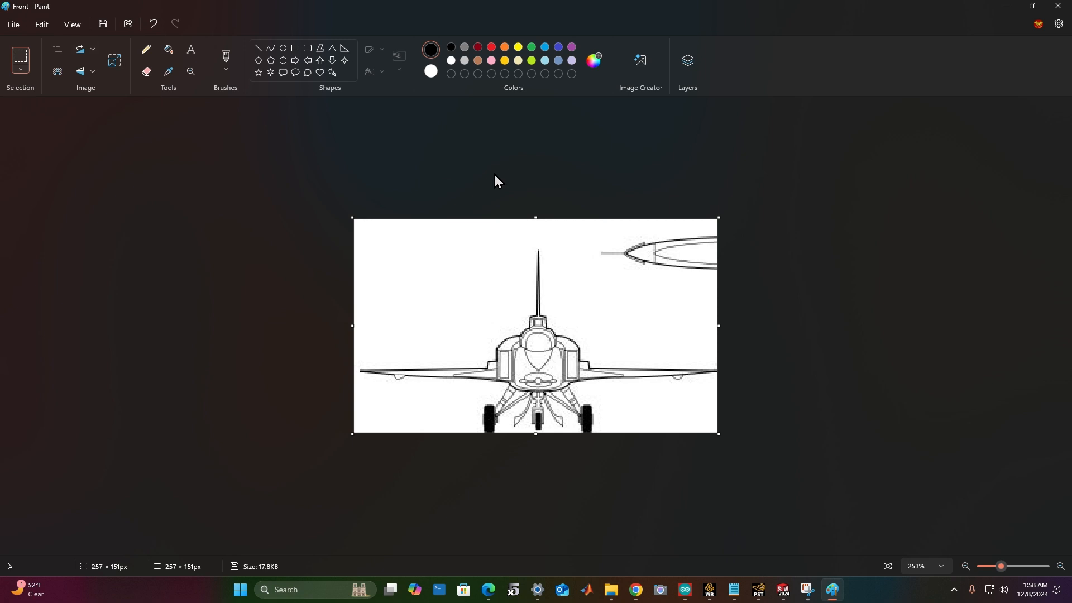
Trim the front view's canvas to the fin tip and left wingtip, 252 × 129 px, and save the image
left_click_drag(535, 213, 553, 251)
key("ctrl+shift+x")
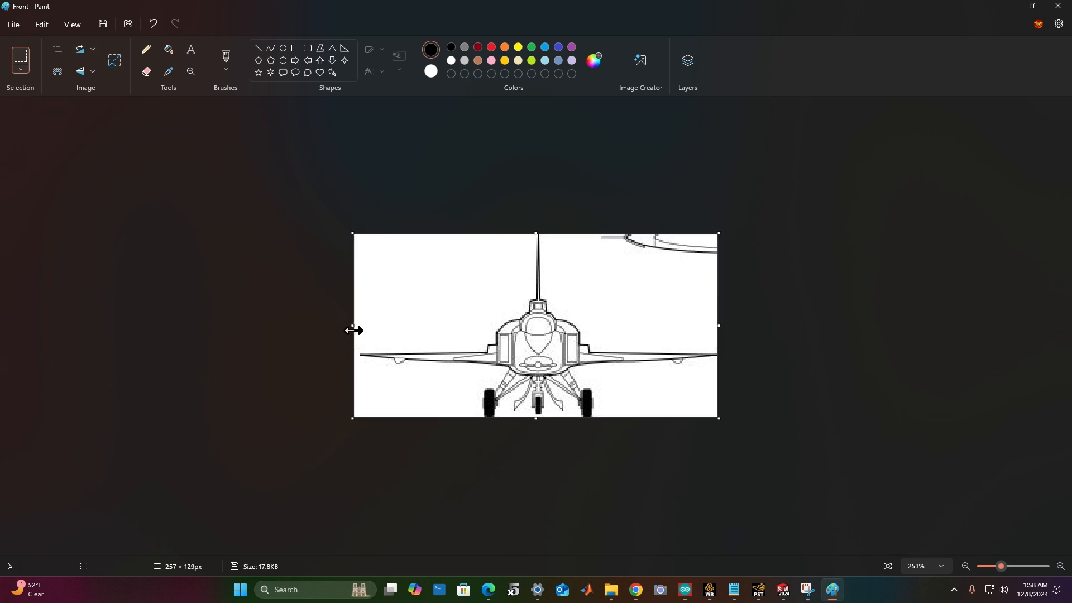
left_click_drag(353, 331, 360, 329)
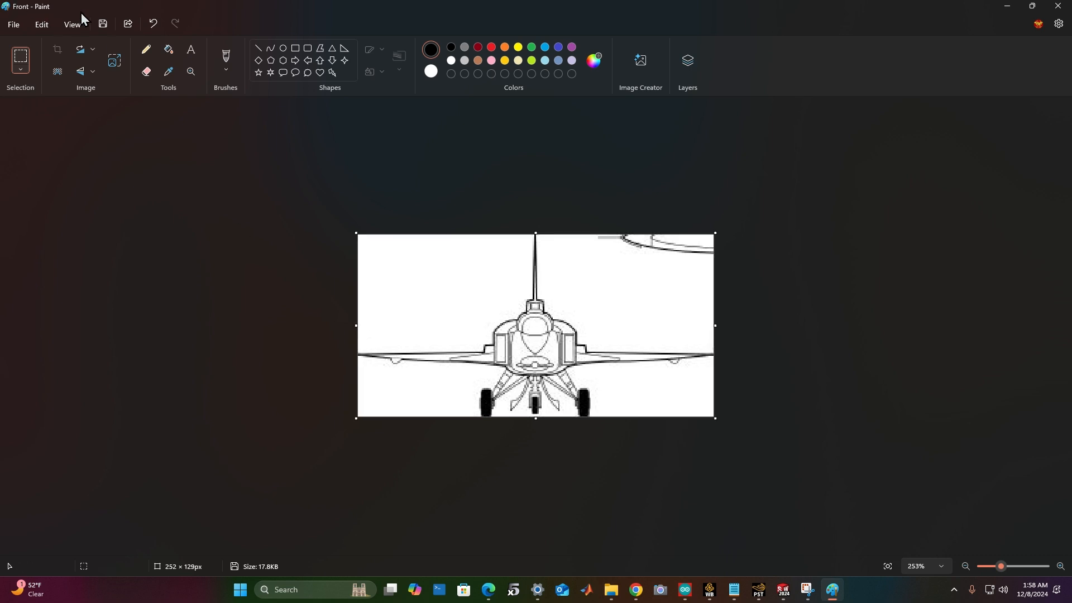
left_click(104, 24)
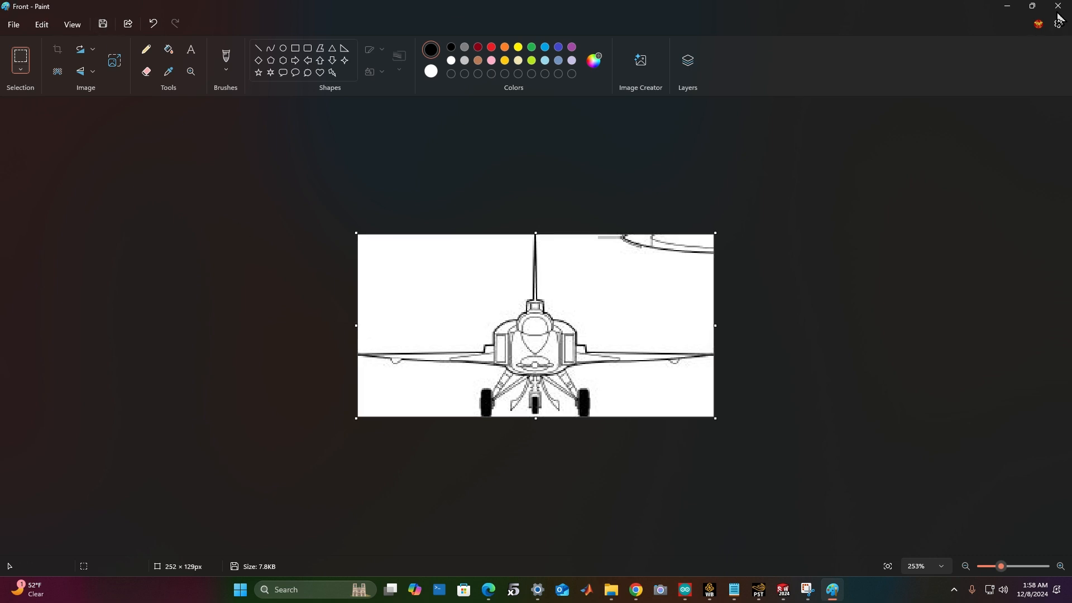
left_click(1007, 6)
Open the Side image in Paint and crop it to the aircraft's side view, about 342 × 117 px
left_click(190, 124)
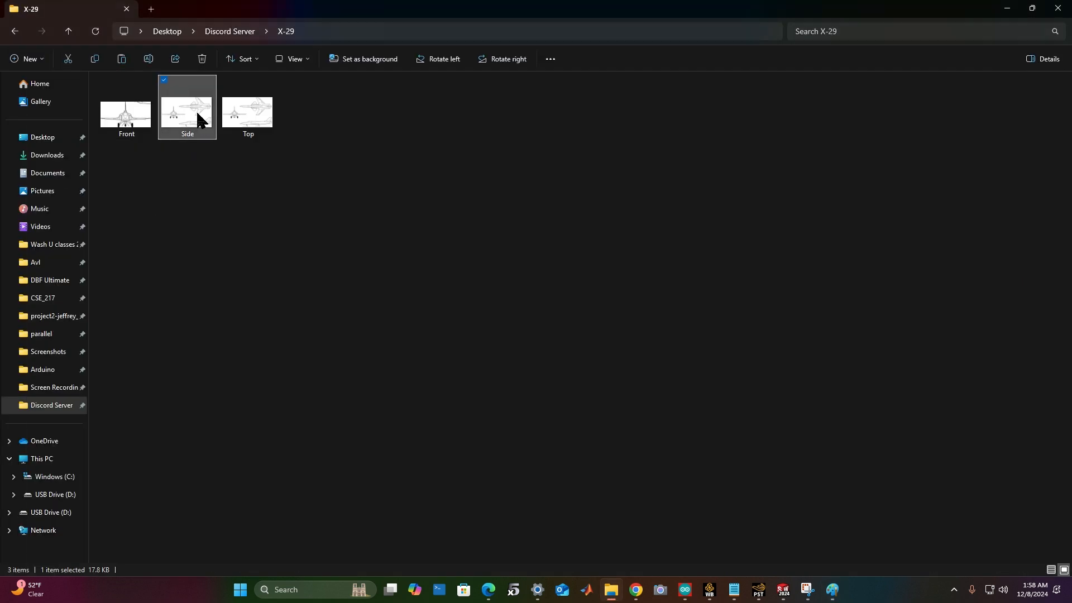
right_click(202, 115)
mouse_move(332, 173)
left_click(433, 190)
scroll(672, 450, "up", 6, "ctrl")
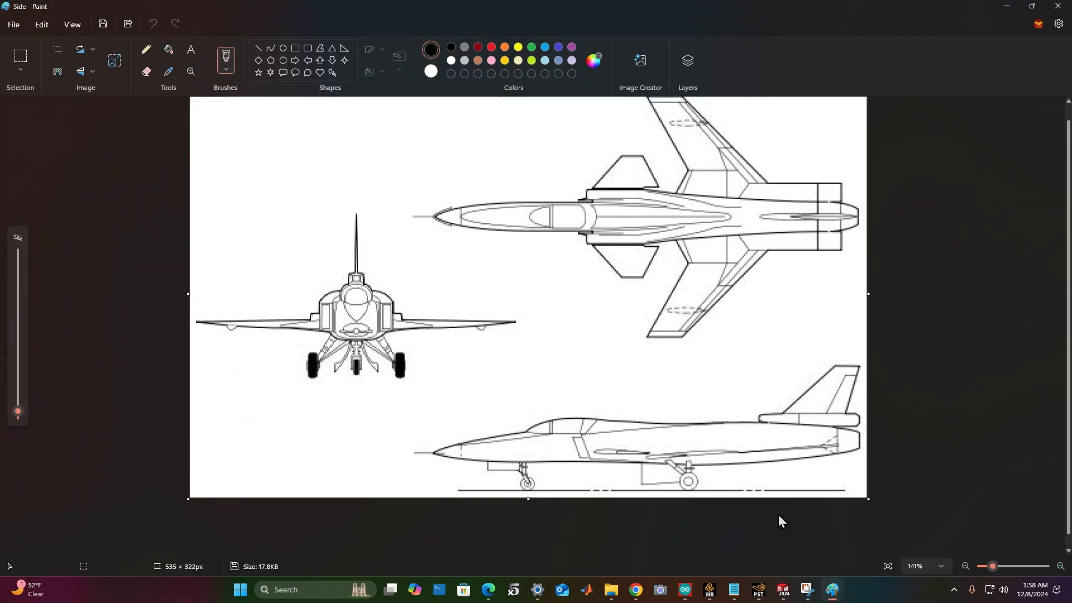
left_click(28, 59)
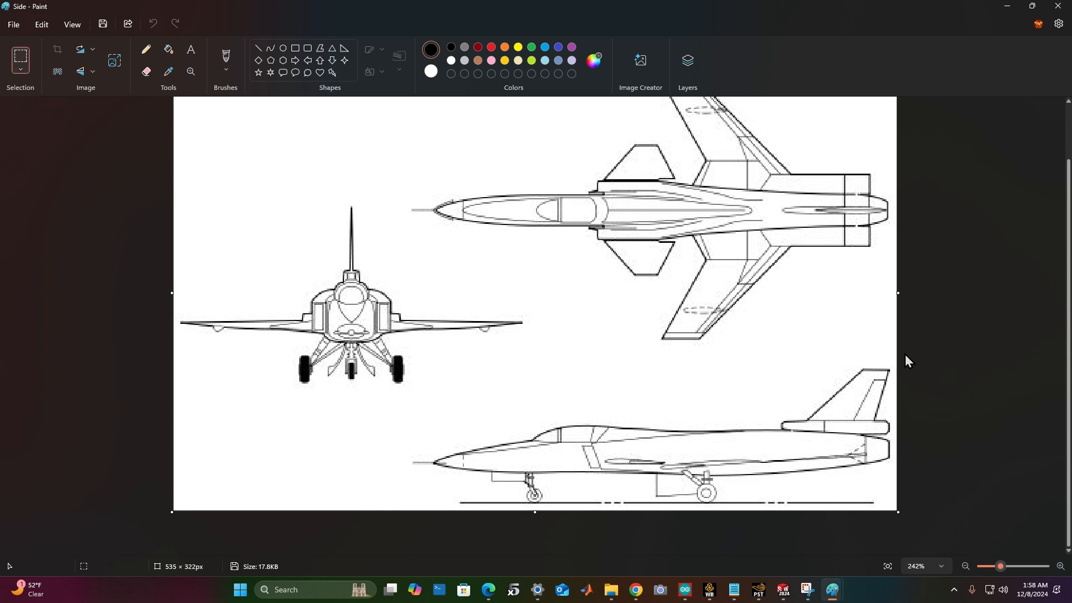
left_click_drag(896, 353, 435, 530)
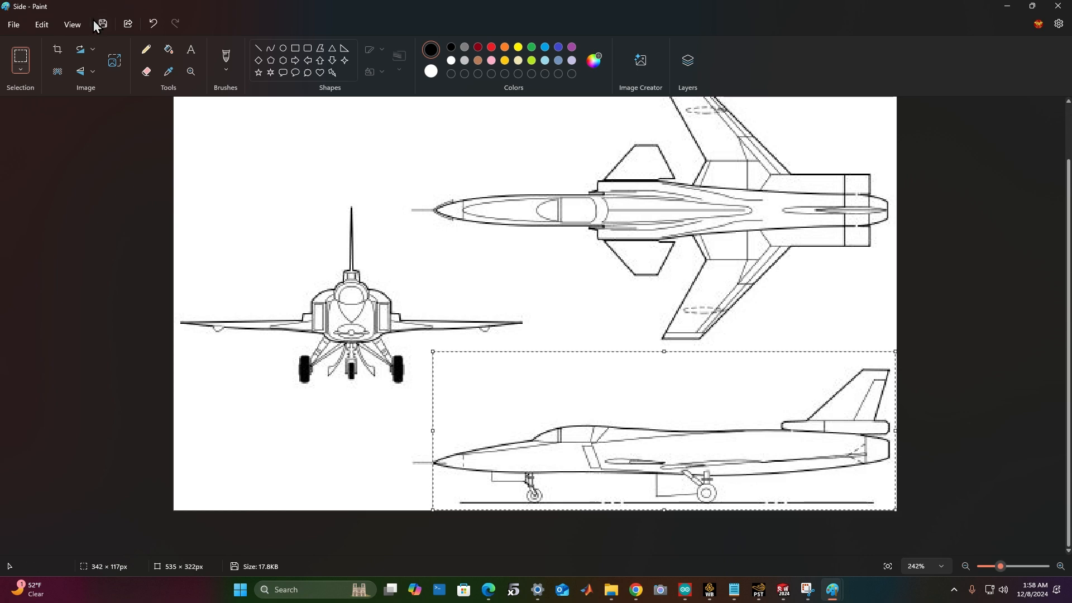
left_click(54, 55)
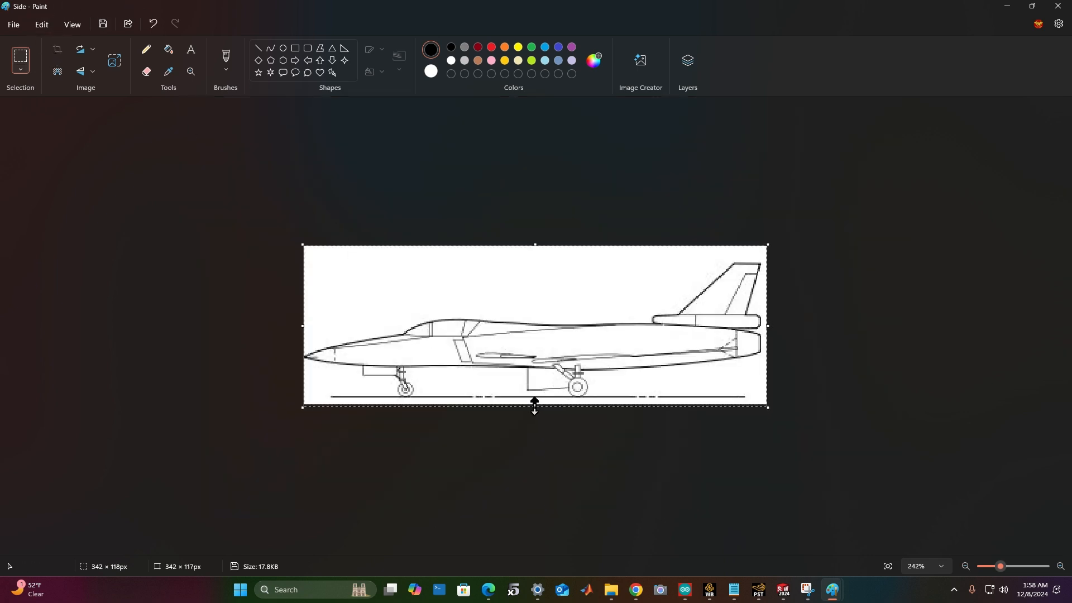
Trim the side view's canvas to the wheel bottoms and the fin tip, making it 342 × 97 px
left_click_drag(534, 406, 534, 397)
key("ctrl+shift+x")
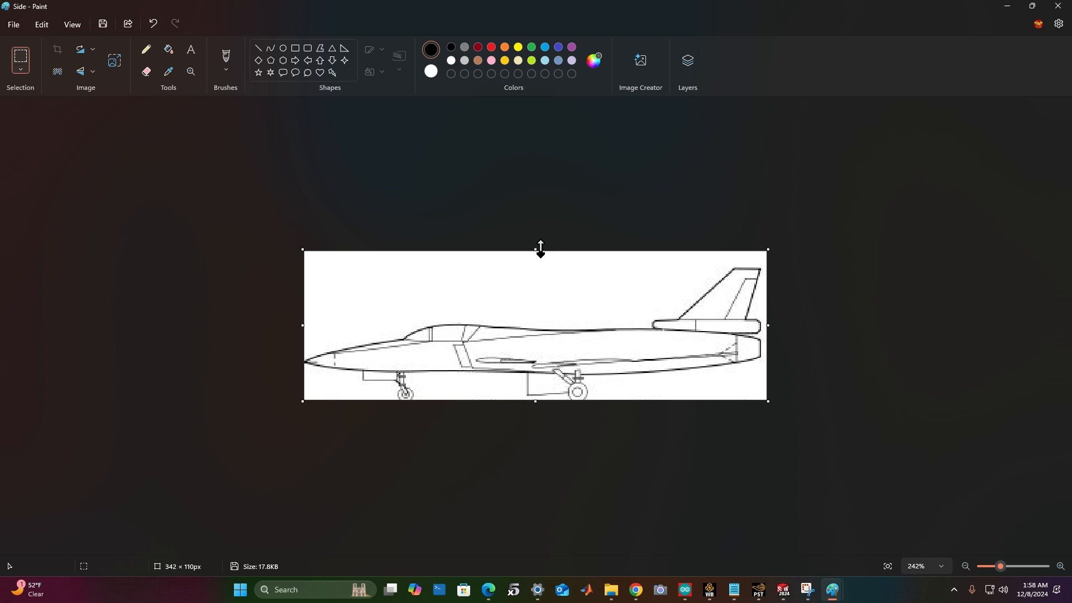
left_click_drag(536, 251, 536, 268)
key("ctrl+shift+x")
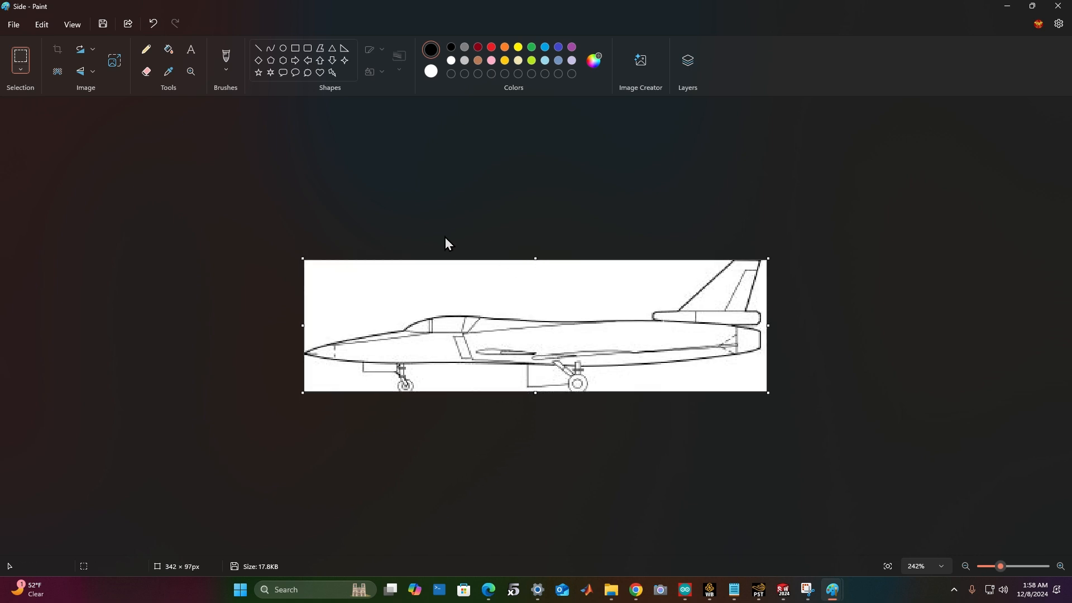
Open the Top image in Paint and crop it to the aircraft's top view, about 376 × 214 px
left_click(612, 590)
left_click(265, 96)
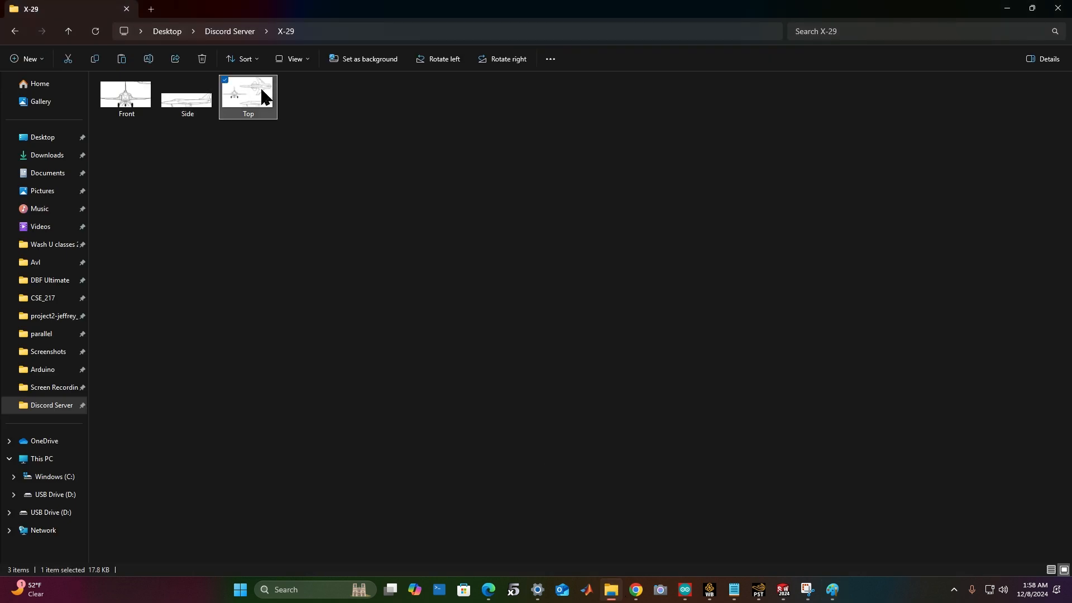
right_click(259, 102)
mouse_move(302, 167)
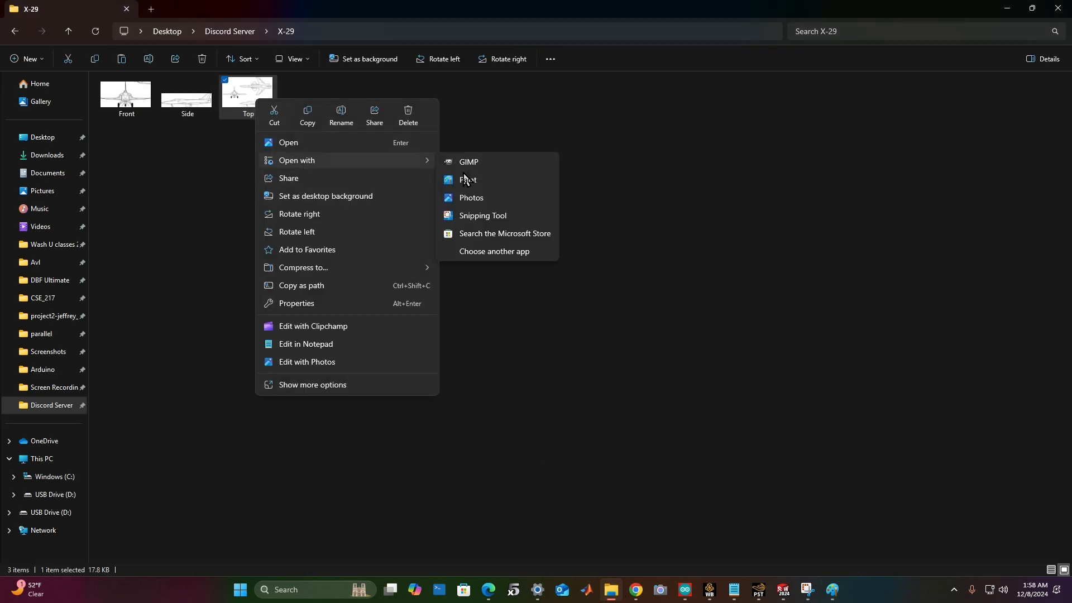
left_click(468, 179)
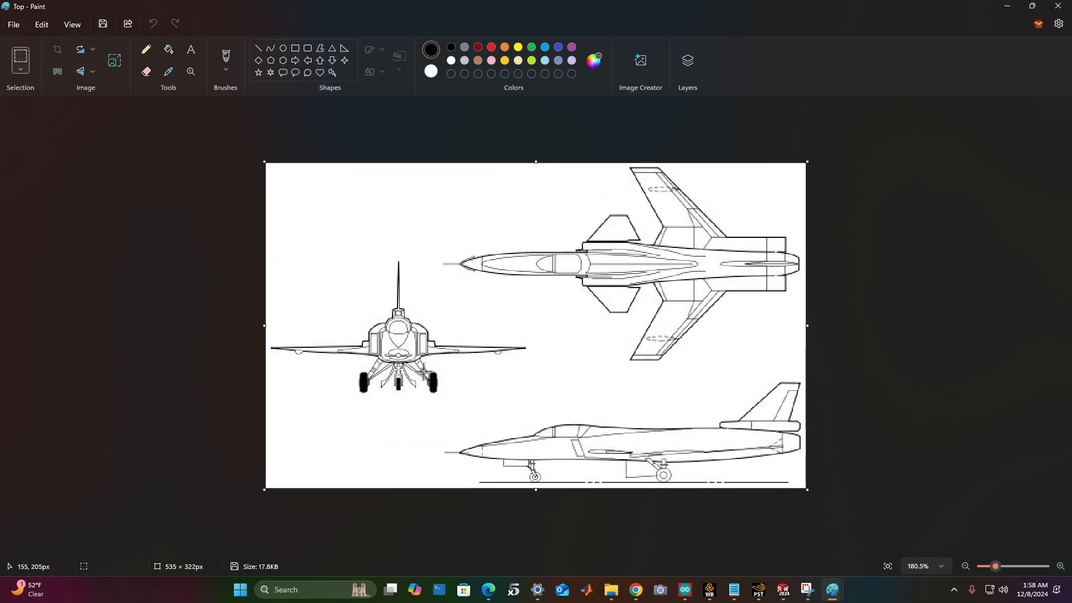
left_click_drag(426, 379, 876, 67)
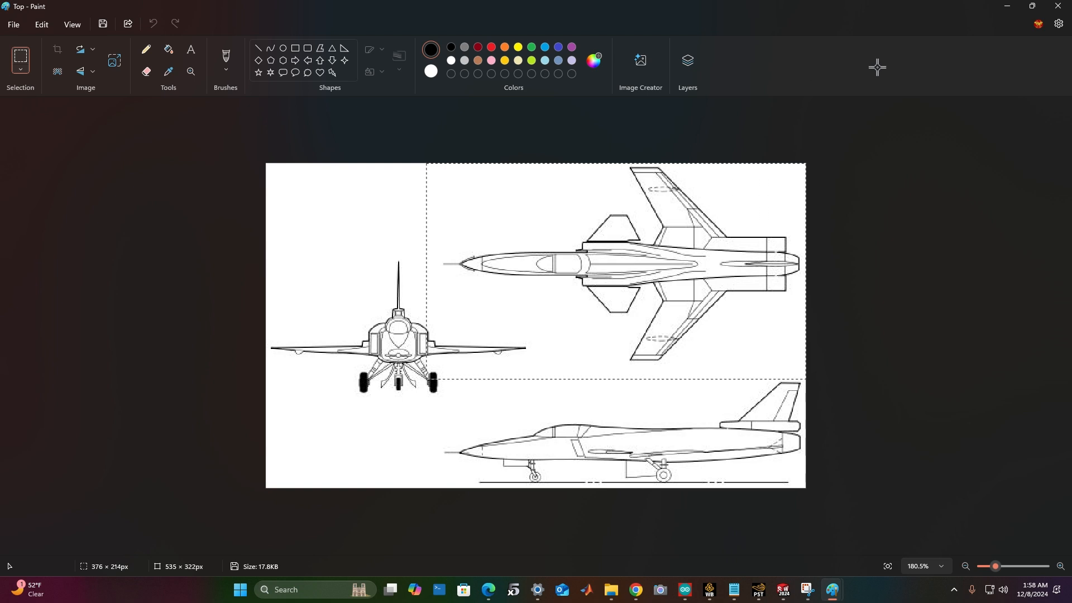
left_click(69, 48)
Trim the top view's canvas to the nose, tail and both wingtips, making it 335 × 191 px
left_click_drag(343, 328, 378, 328)
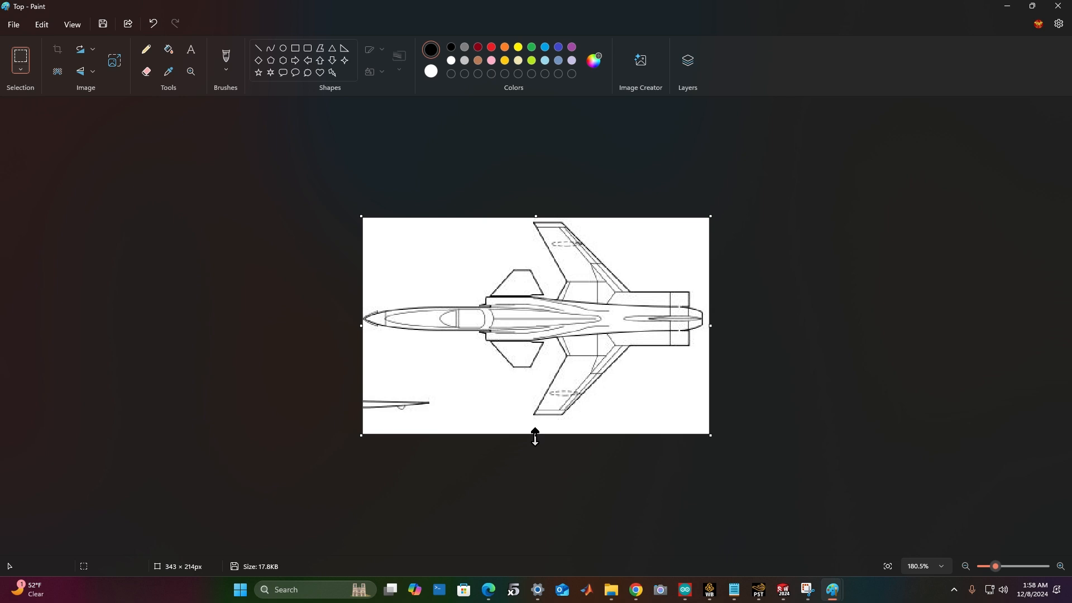
left_click_drag(536, 436, 536, 416)
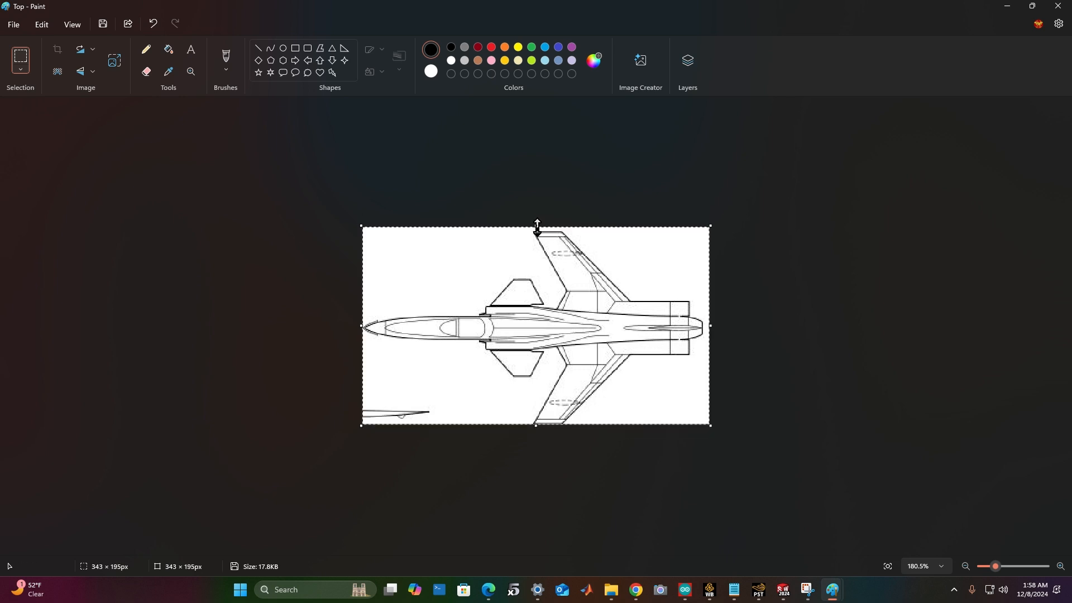
left_click_drag(537, 226, 537, 229)
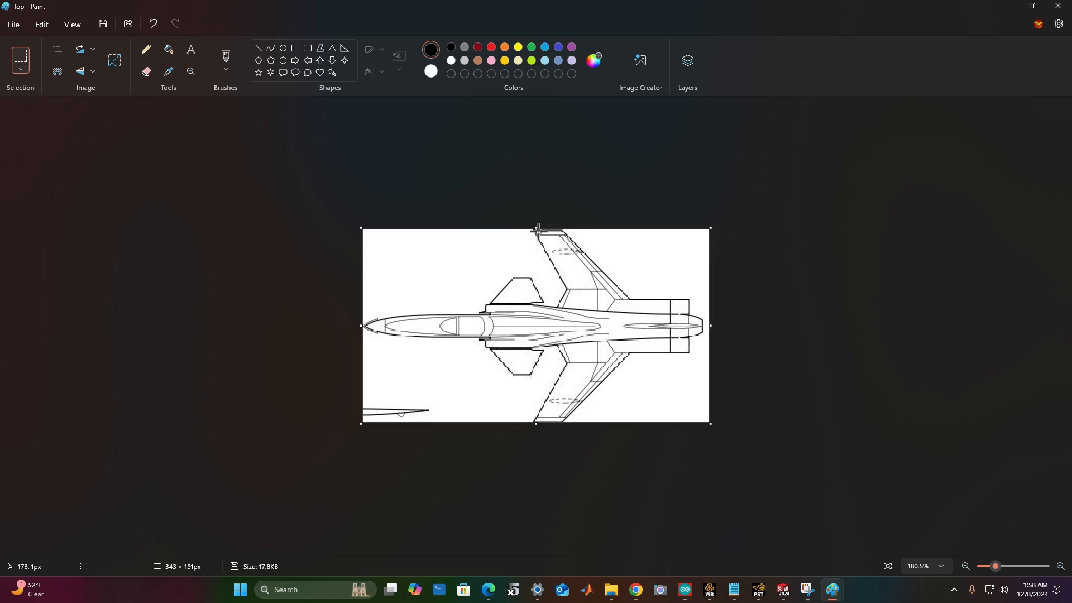
left_click_drag(710, 326, 702, 332)
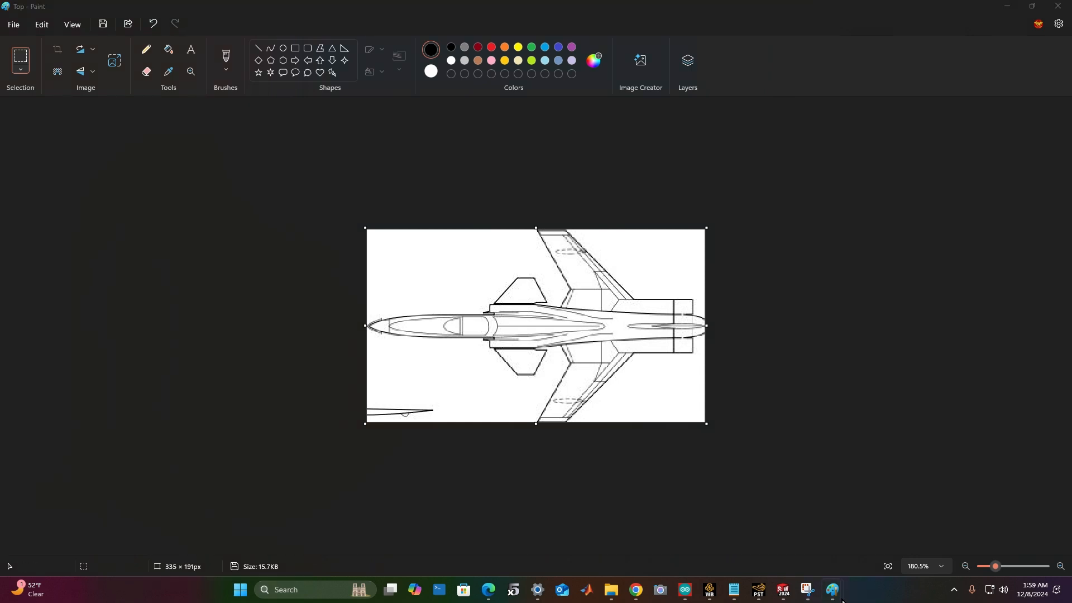
Switch to the Side image and resize it in pixels to 335 wide by 97 high, with the aspect ratio unlocked
mouse_move(832, 590)
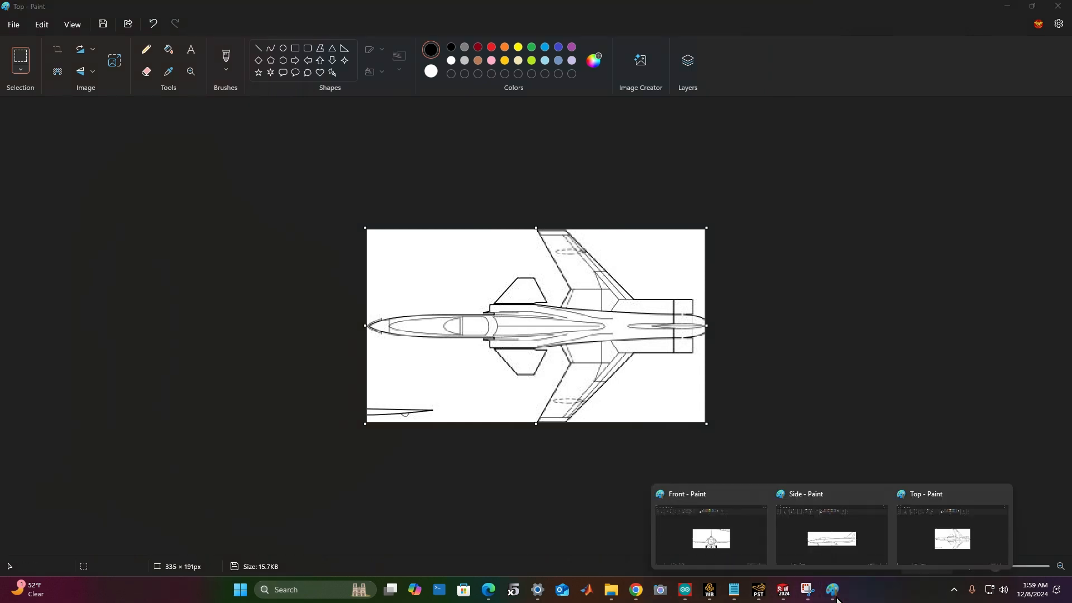
left_click(819, 535)
left_click(113, 61)
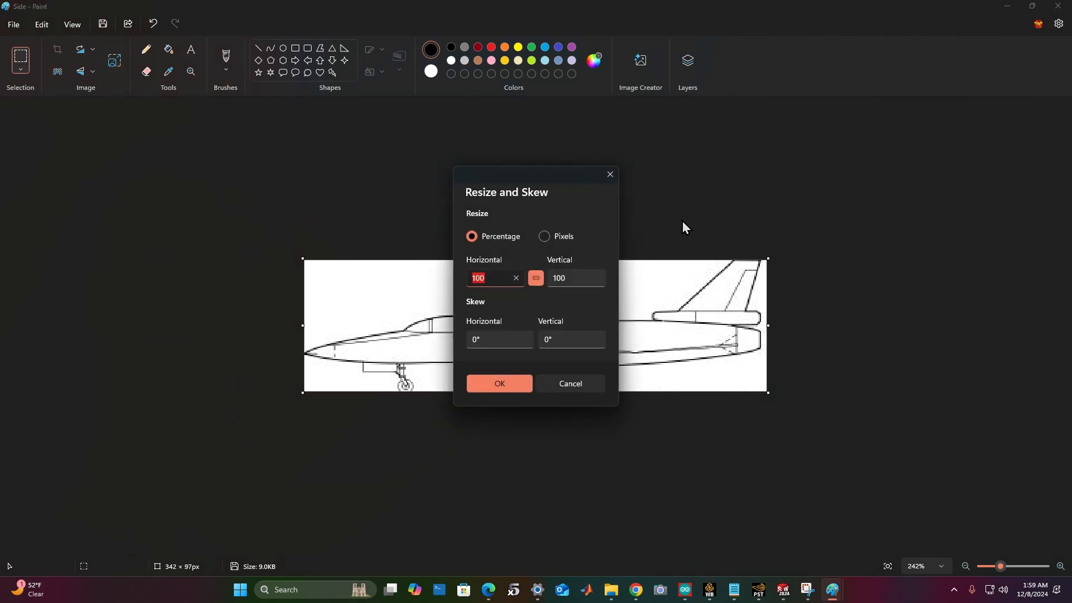
left_click(558, 240)
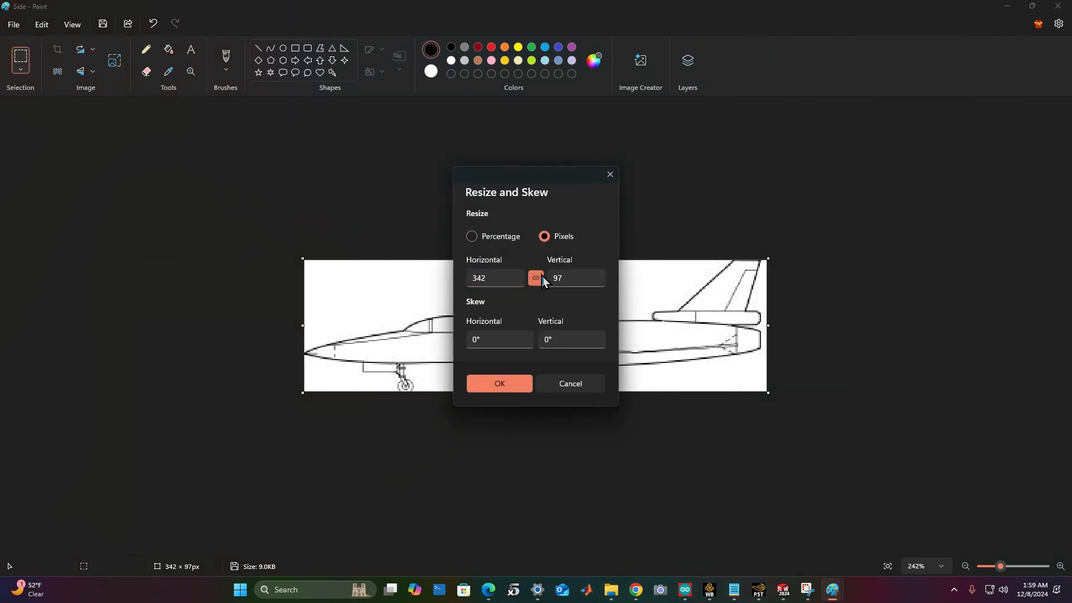
left_click(501, 282)
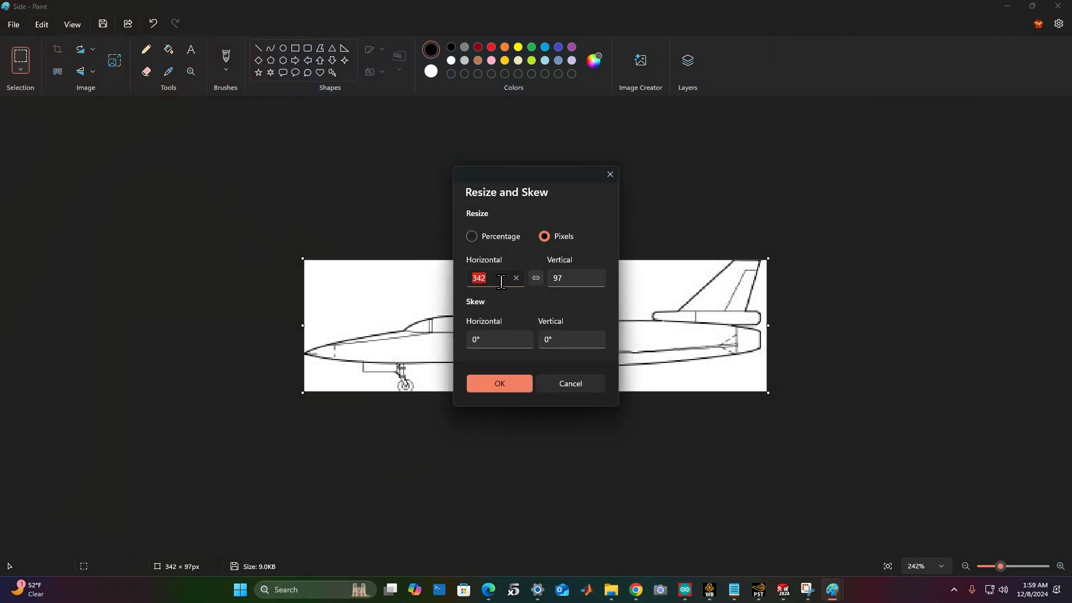
left_click(502, 386)
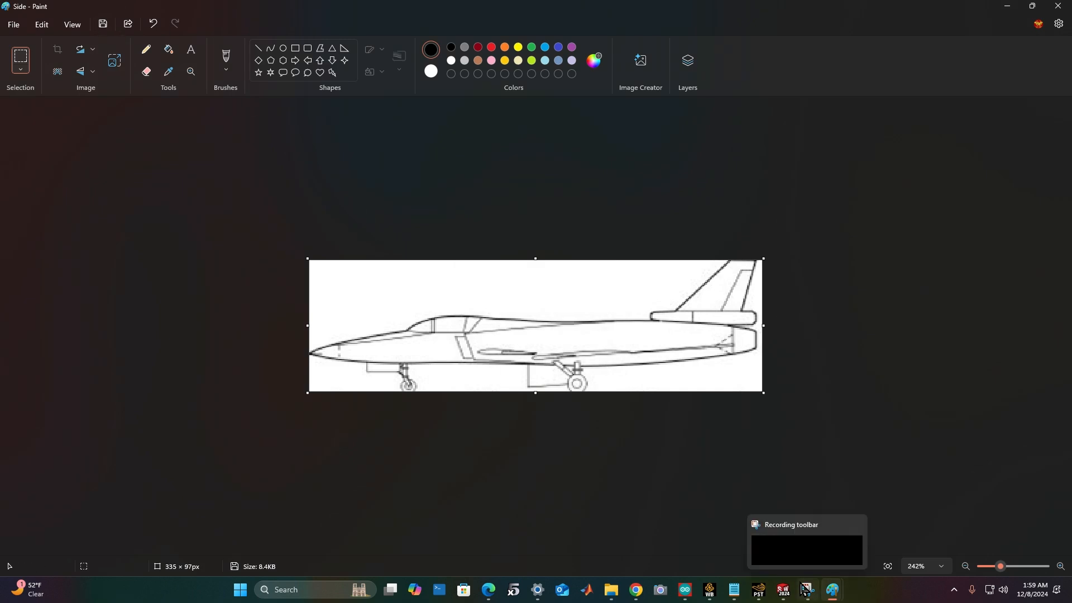
Switch to the Front image and set its width to 191 pixels with the aspect ratio unlocked
mouse_move(833, 590)
mouse_move(972, 532)
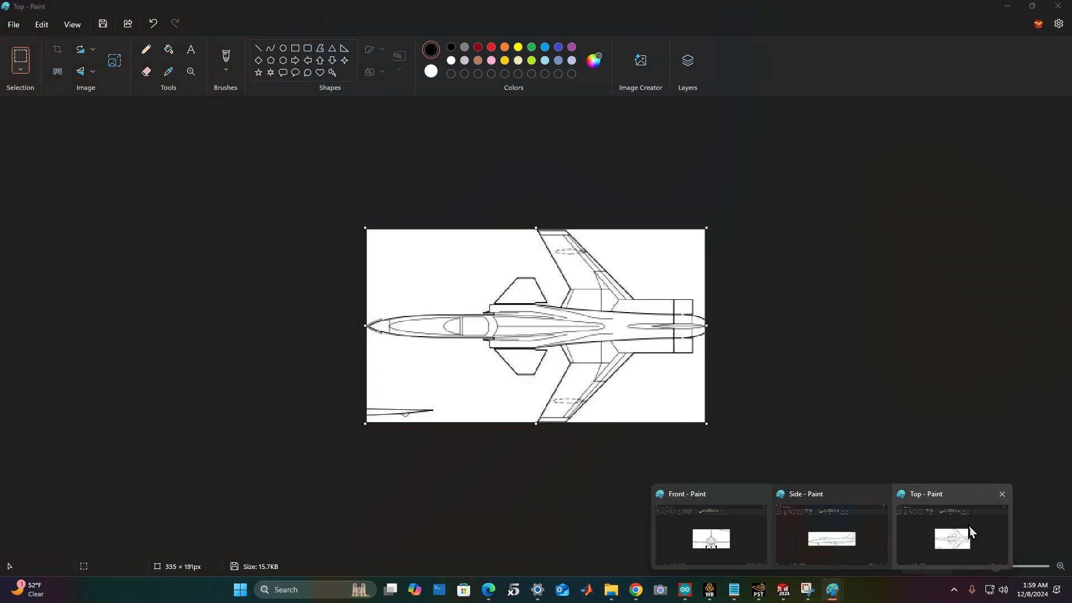
mouse_move(771, 534)
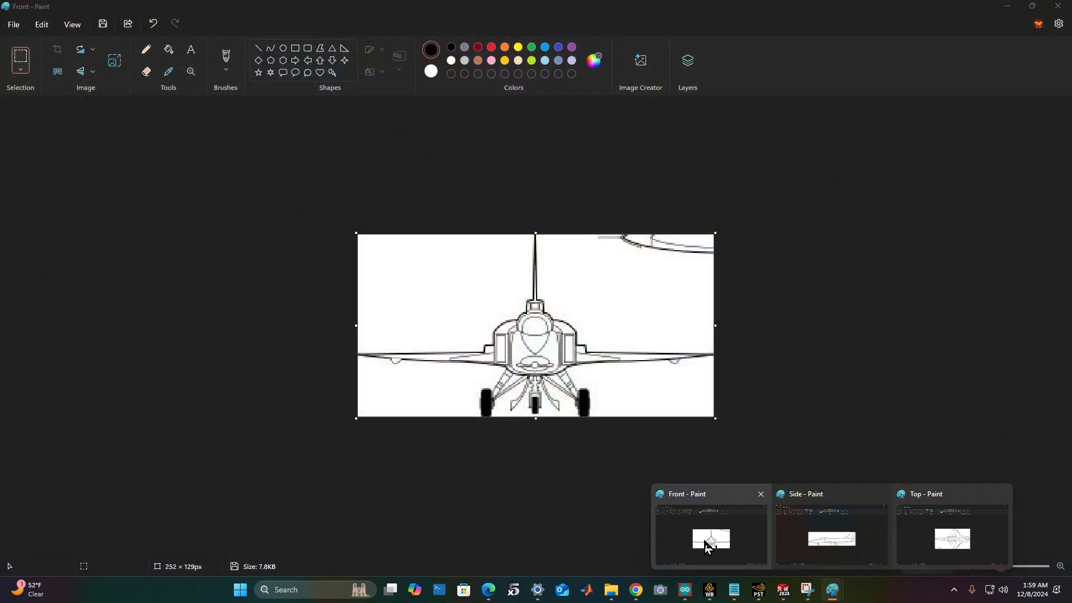
left_click(706, 544)
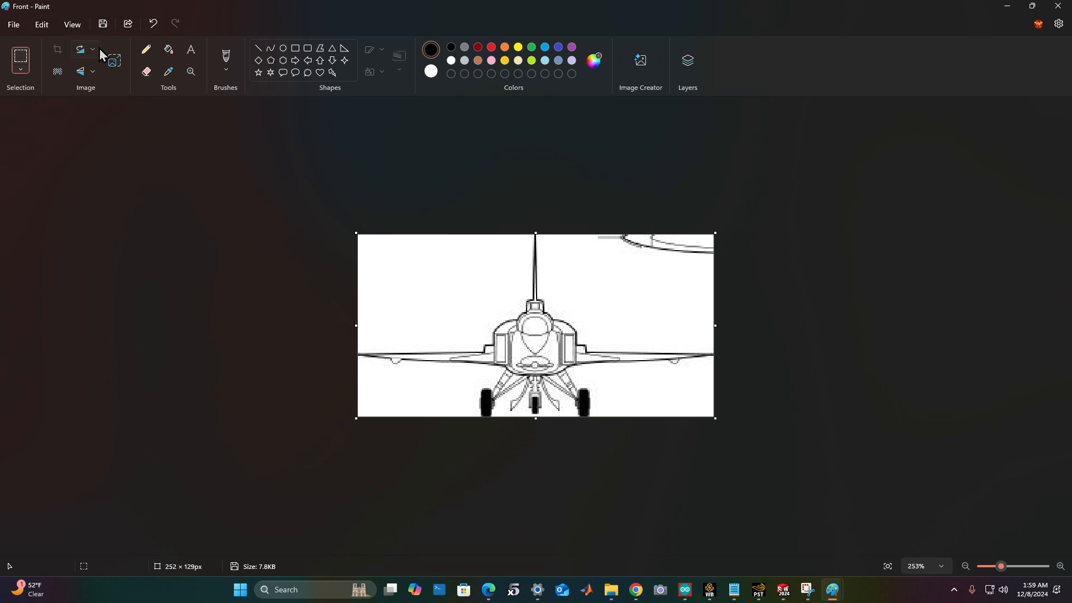
left_click(112, 65)
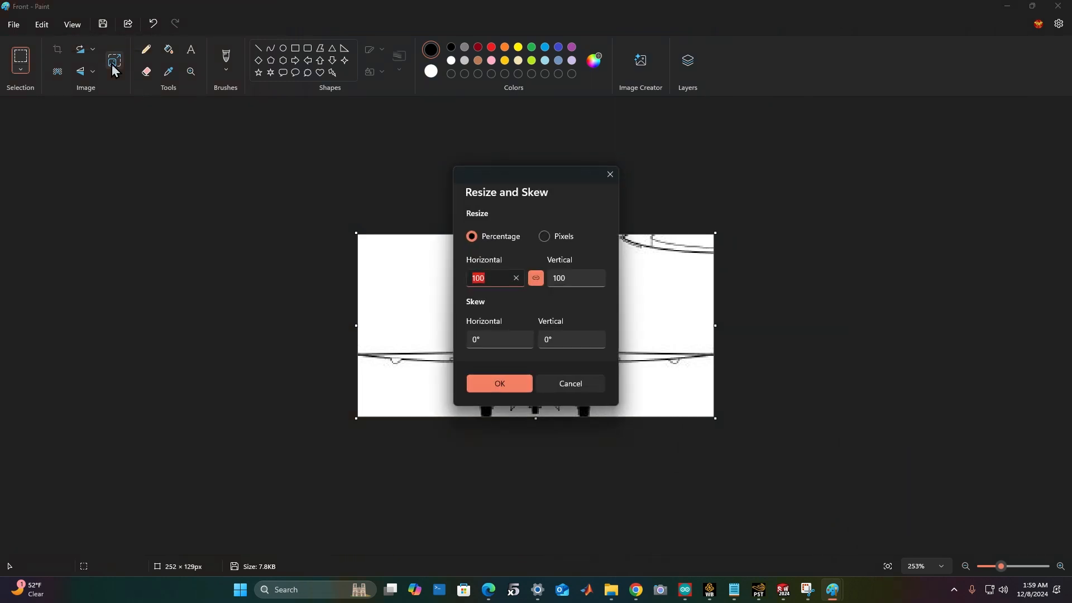
left_click(545, 237)
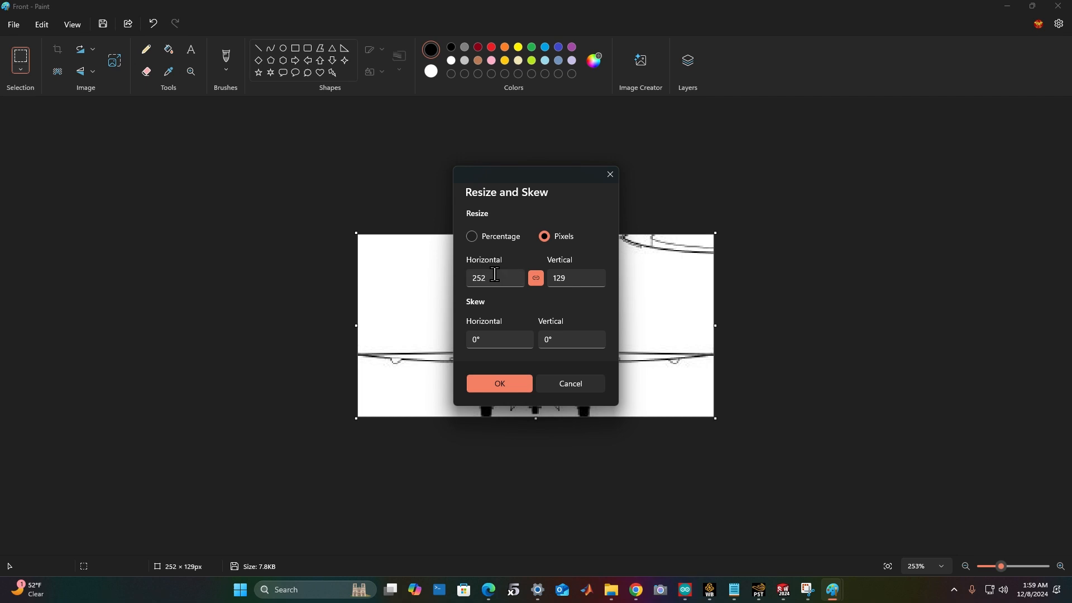
left_click(536, 282)
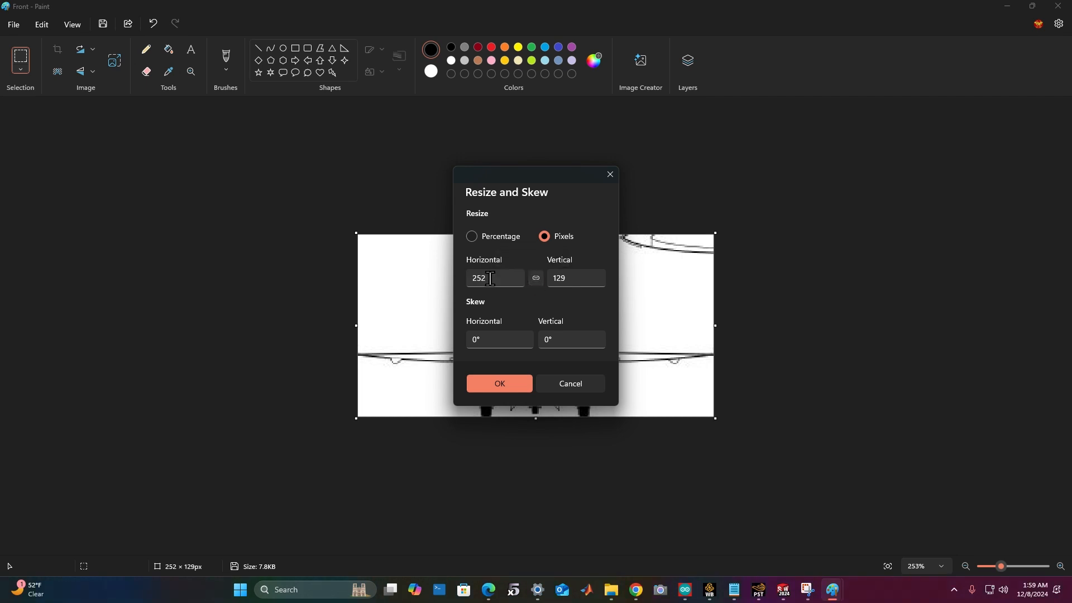
left_click(470, 274)
type("191")
key("Return")
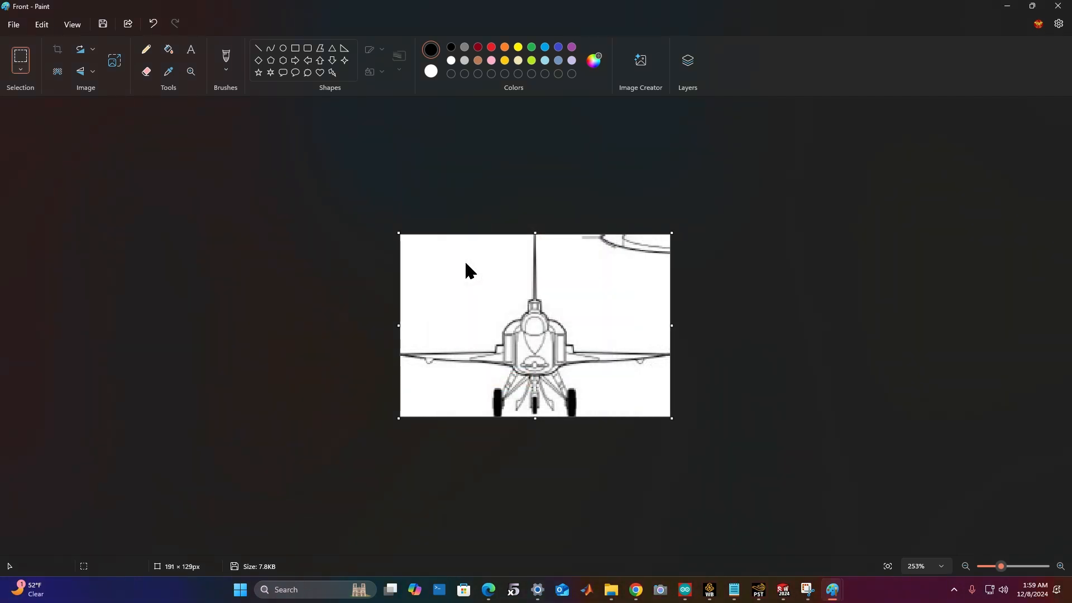
Check the Side image's height, then return to the Front image and set its height to 97 pixels with the aspect ratio unlocked
left_click(832, 530)
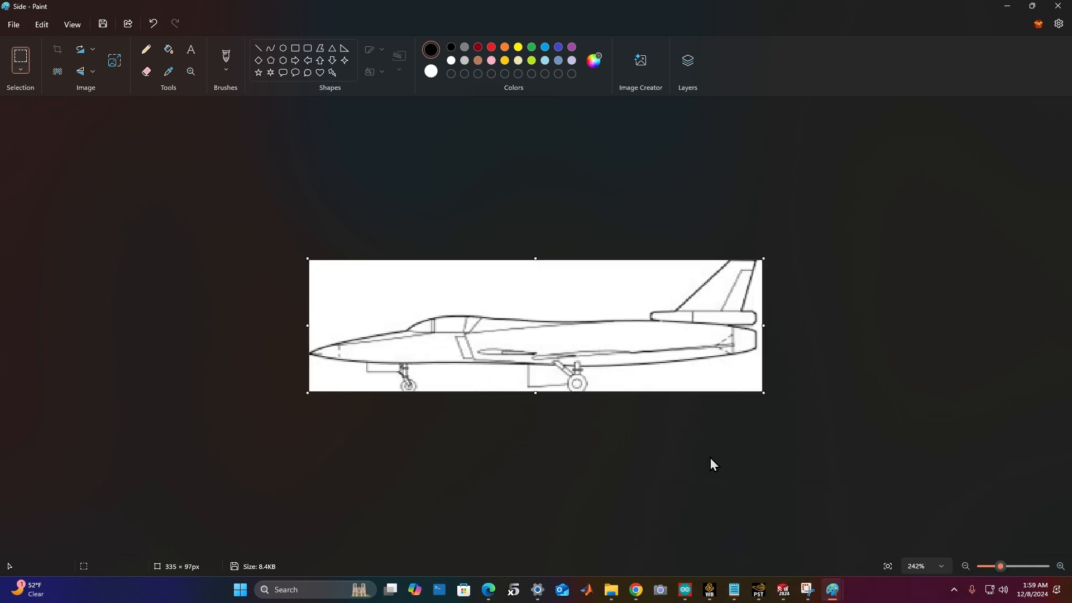
mouse_move(832, 589)
left_click(741, 534)
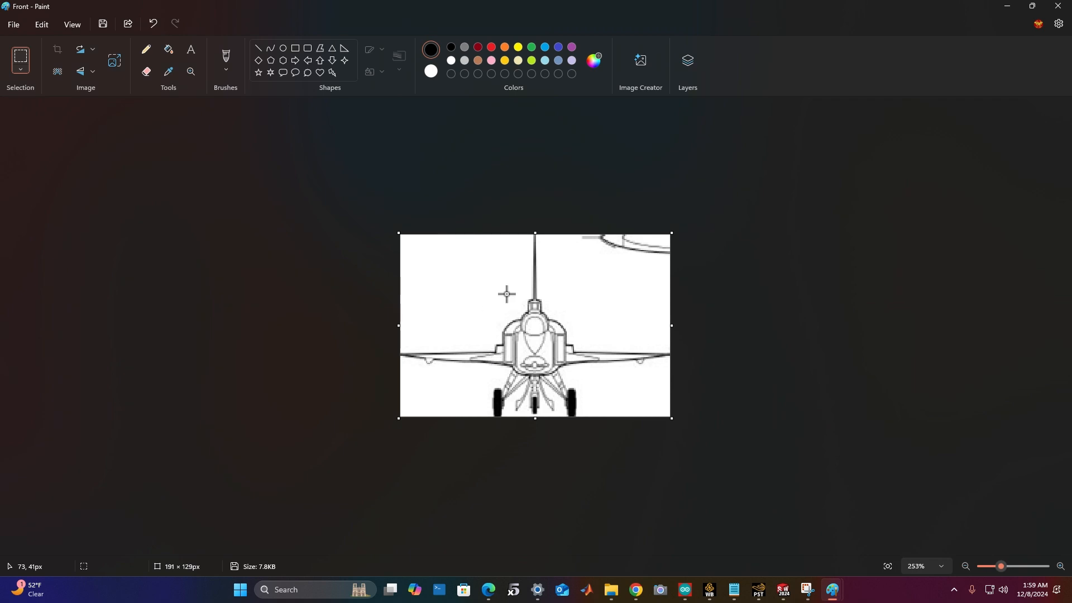
left_click(115, 60)
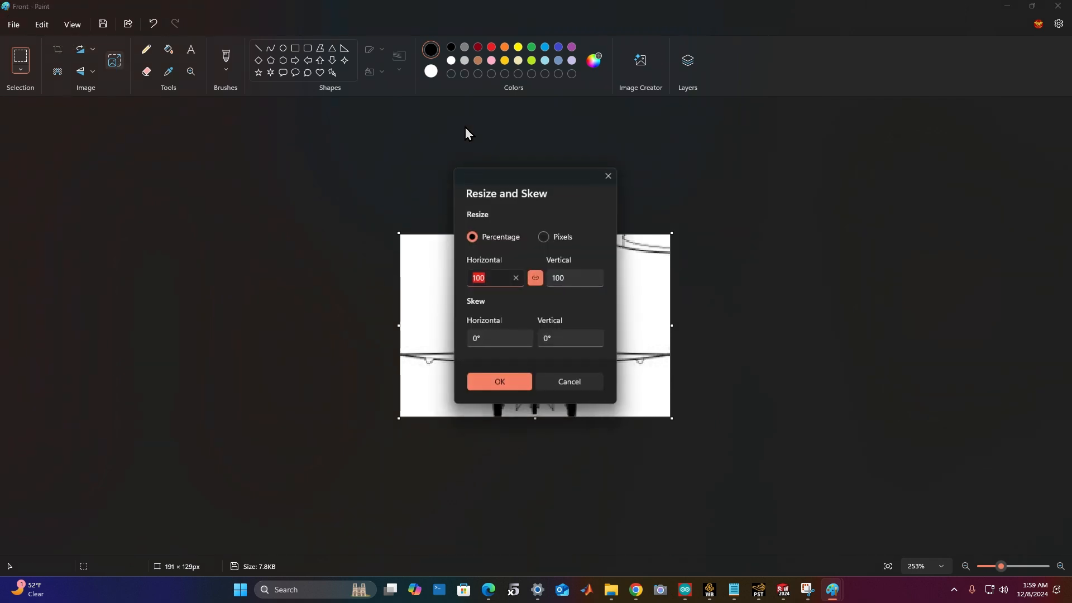
left_click(545, 237)
left_click(537, 278)
left_click(567, 279)
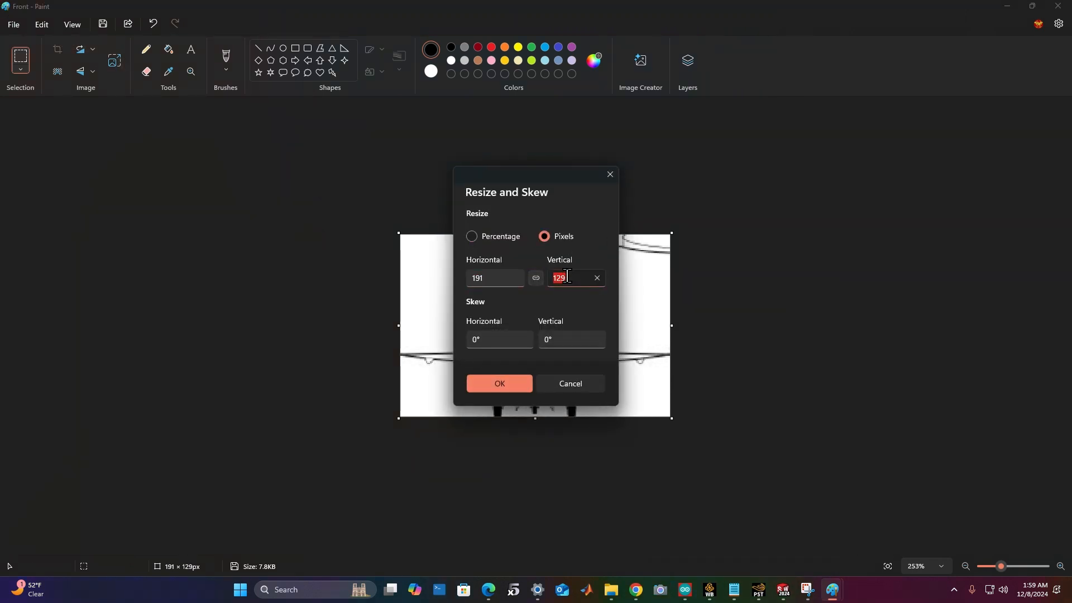
left_click(527, 383)
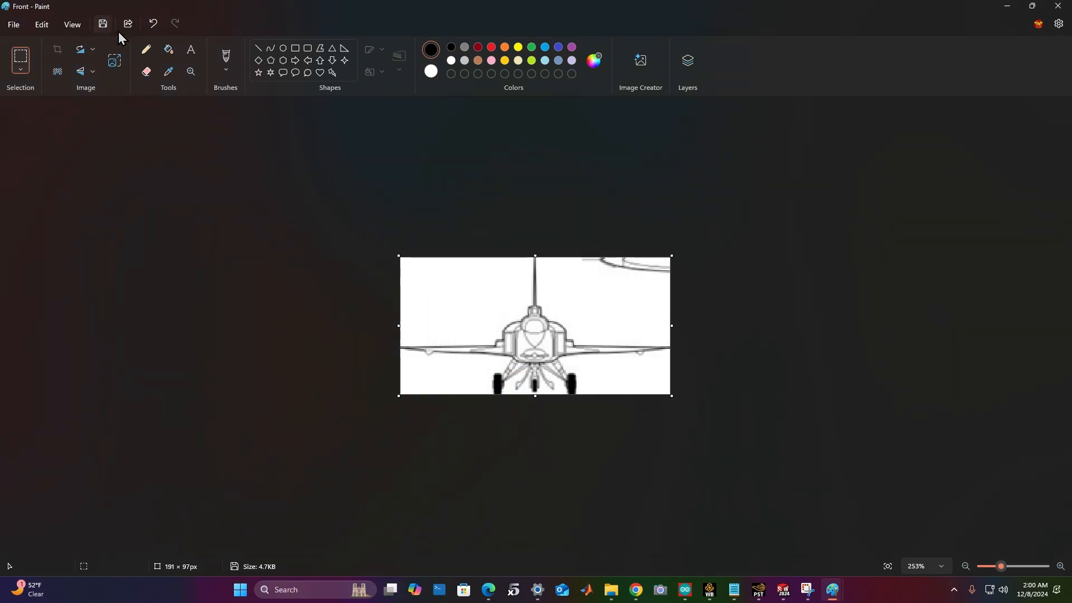
Switch to SOLIDWORKS and start a sketch on the Front Plane of the empty part
mouse_move(838, 591)
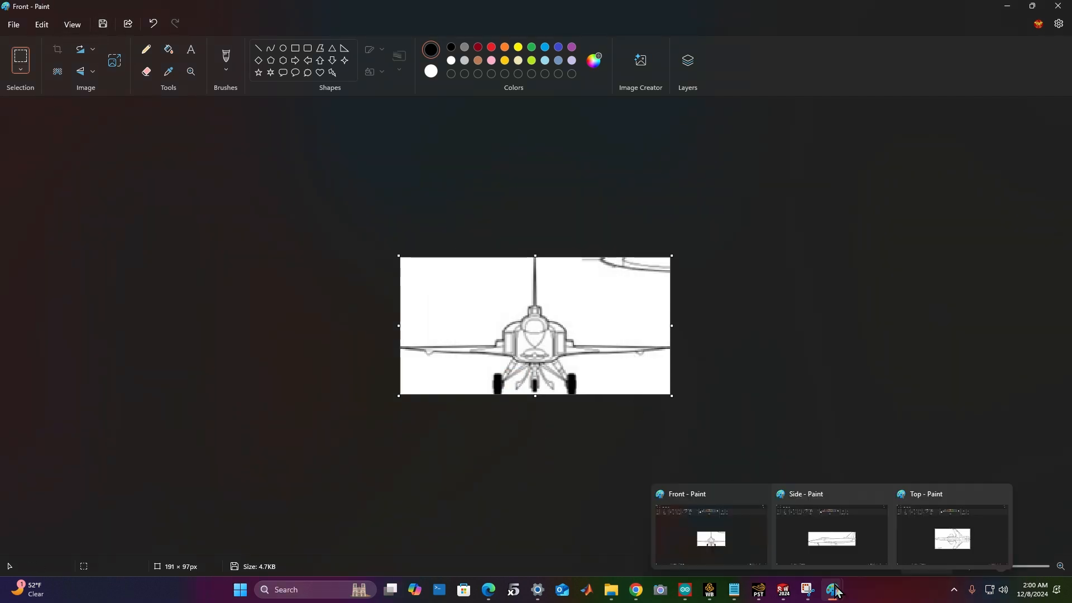
left_click(785, 591)
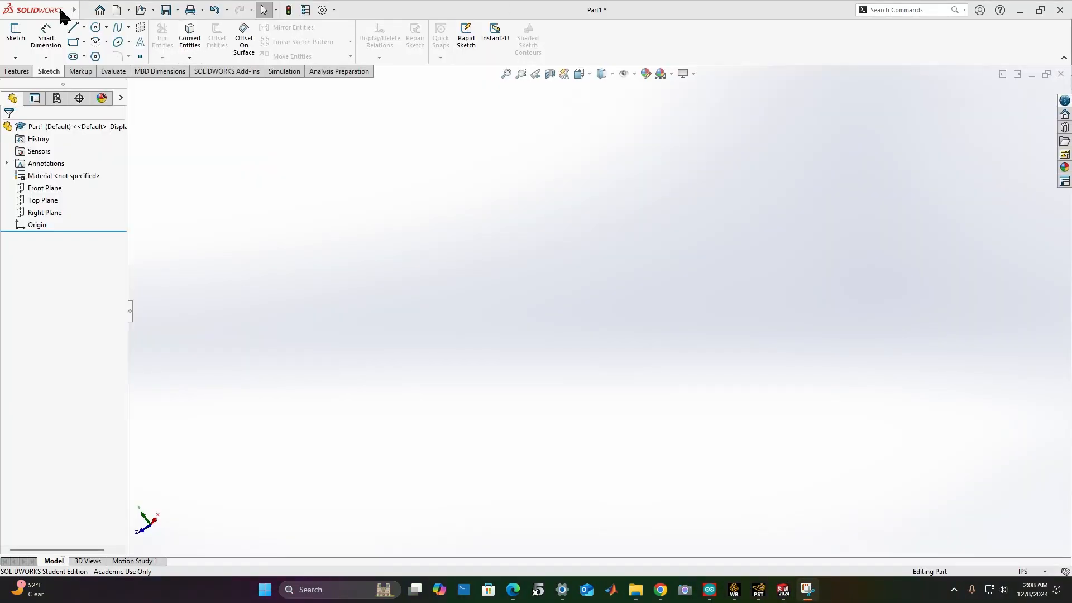
mouse_move(78, 14)
left_click(244, 10)
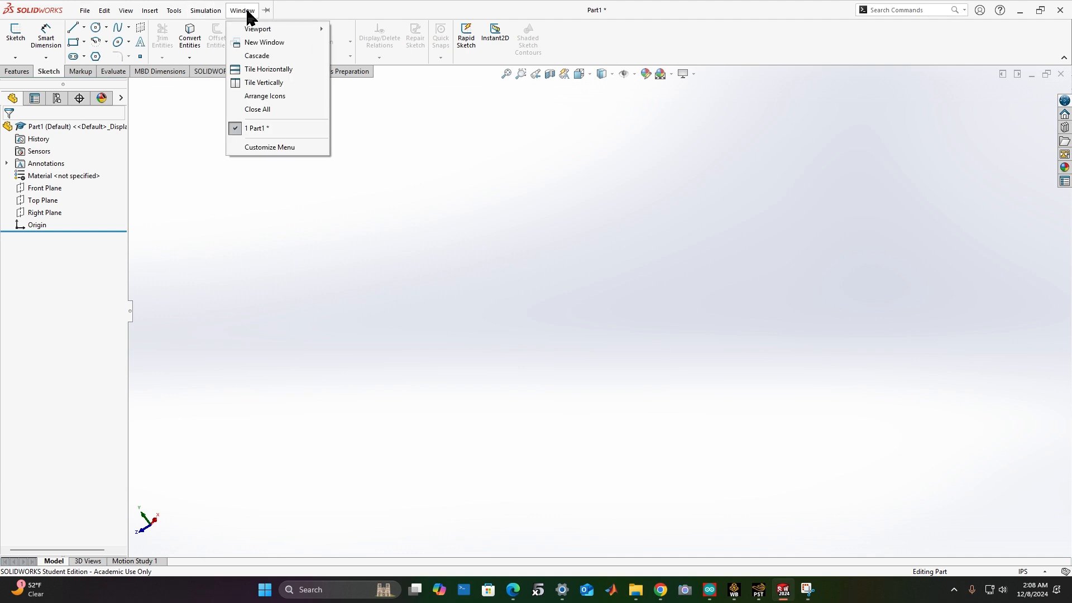
left_click(39, 190)
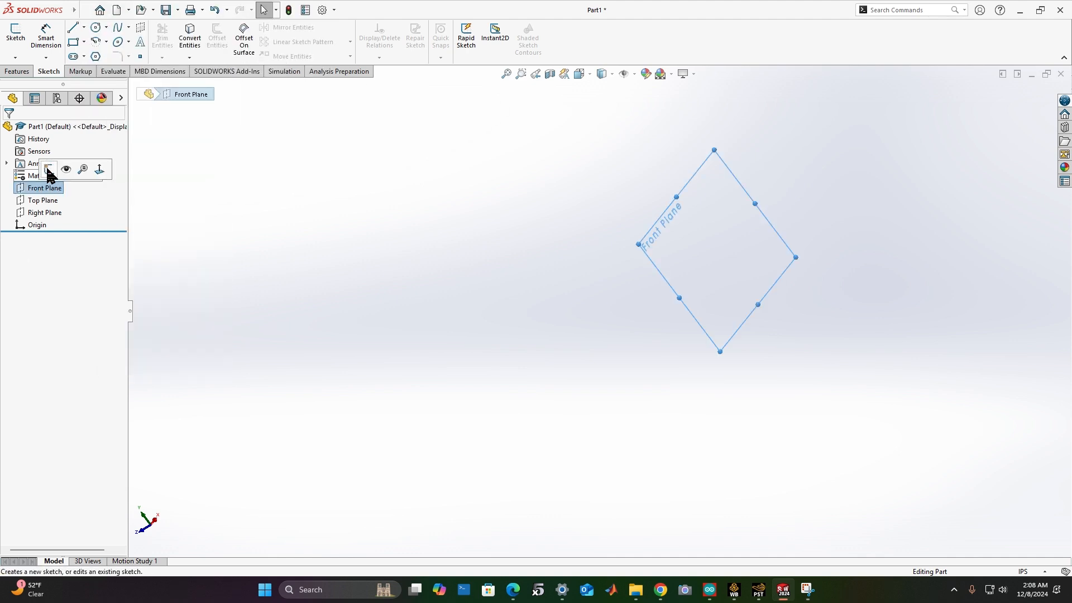
left_click(49, 169)
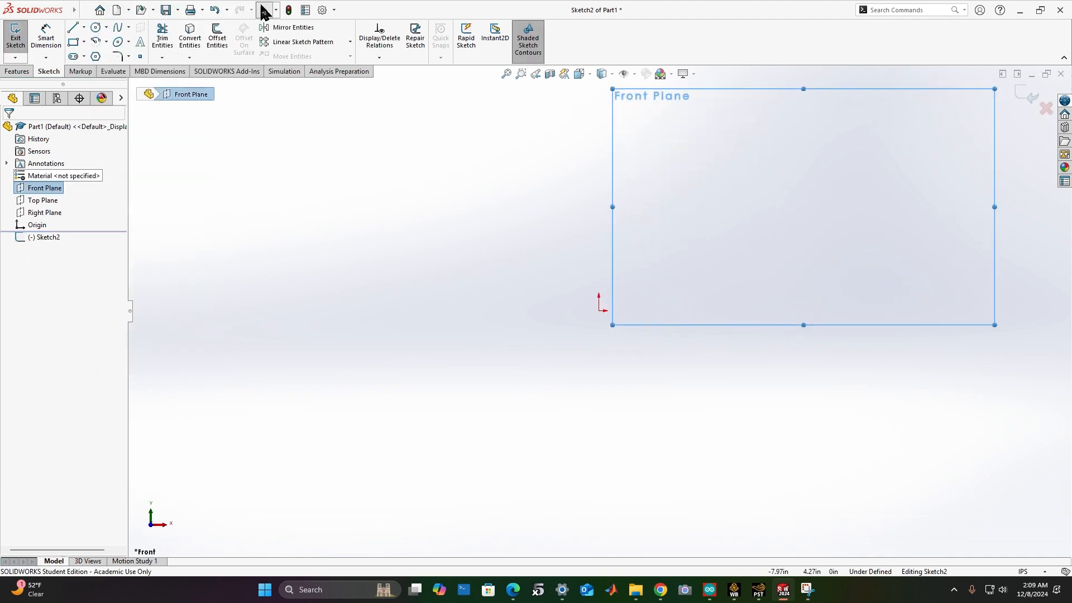
Insert the Front image from the X-29 folder as a sketch picture, accepting its default size and placement
mouse_move(74, 11)
left_click(173, 10)
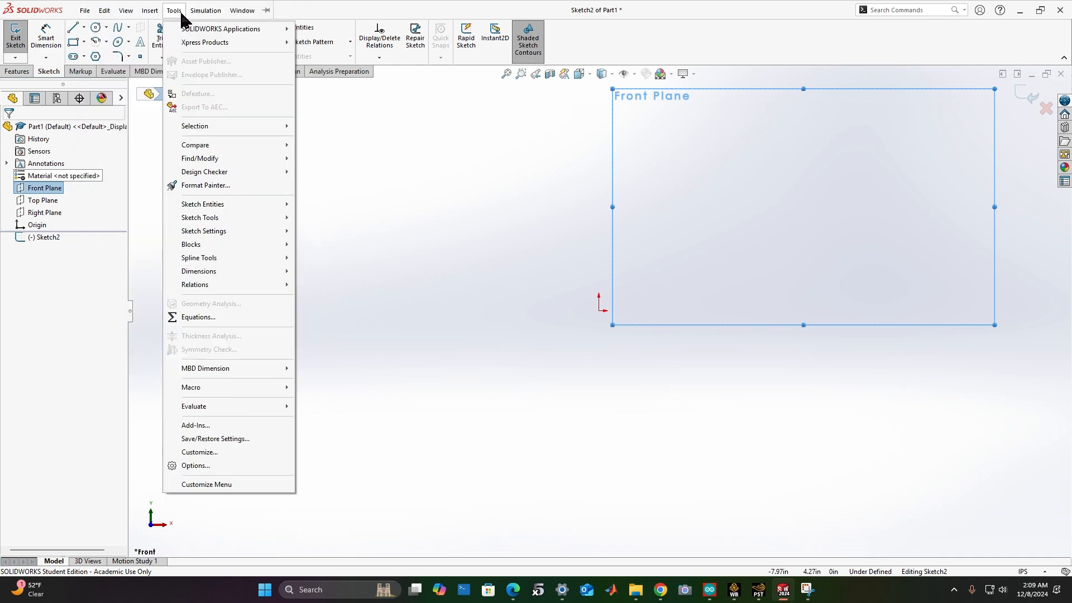
mouse_move(210, 219)
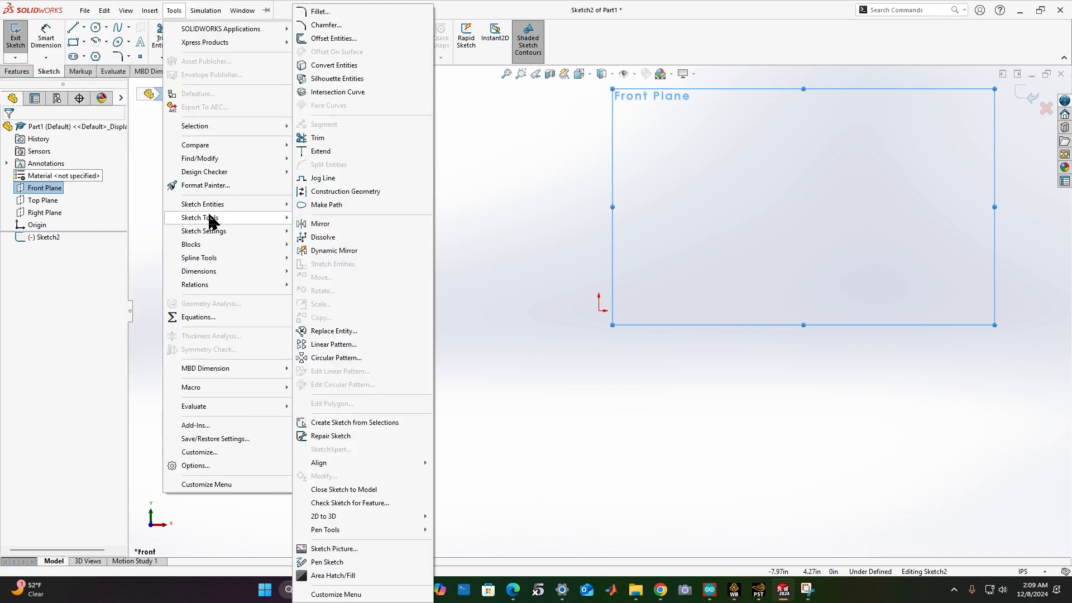
left_click(334, 550)
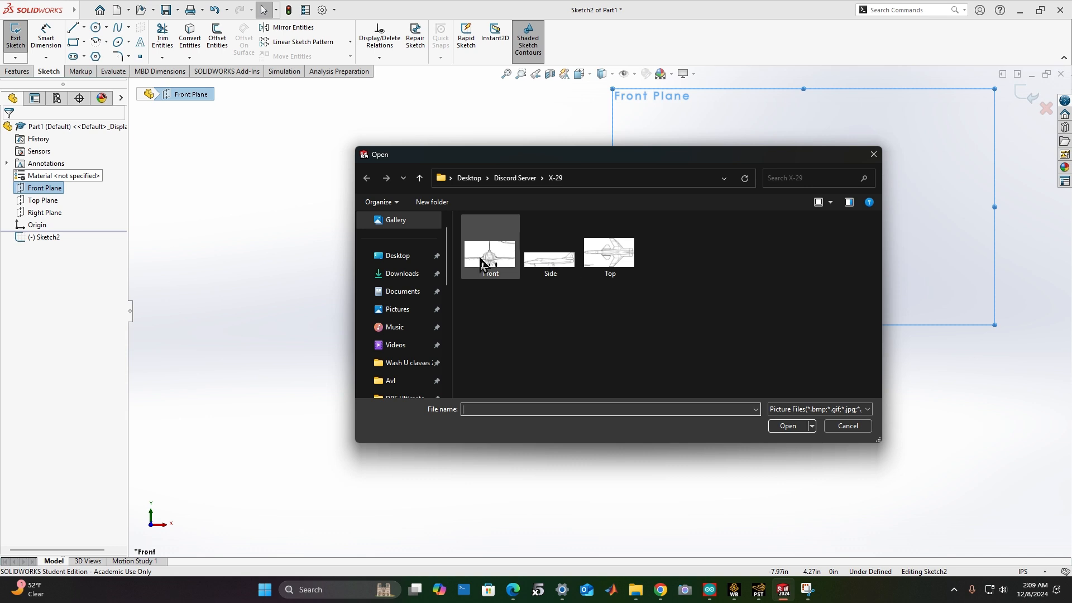
left_click(495, 258)
left_click(788, 426)
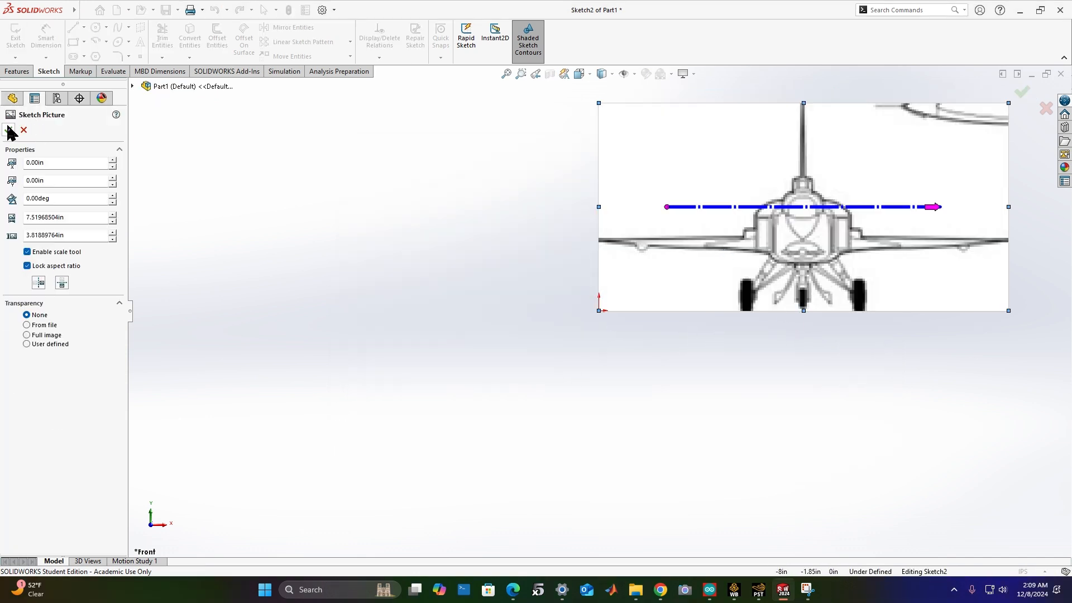
left_click(9, 129)
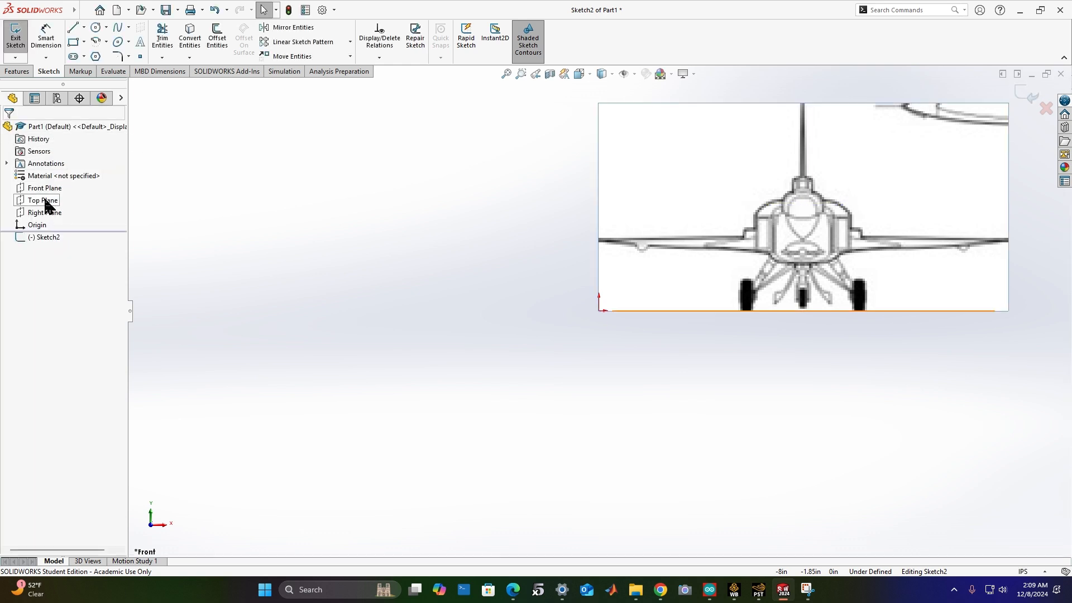
Close the Front Plane sketch that holds the front-view picture
mouse_move(851, 223)
middle_mouse_down()
mouse_move(750, 252)
mouse_move(777, 249)
mouse_move(771, 275)
middle_mouse_up()
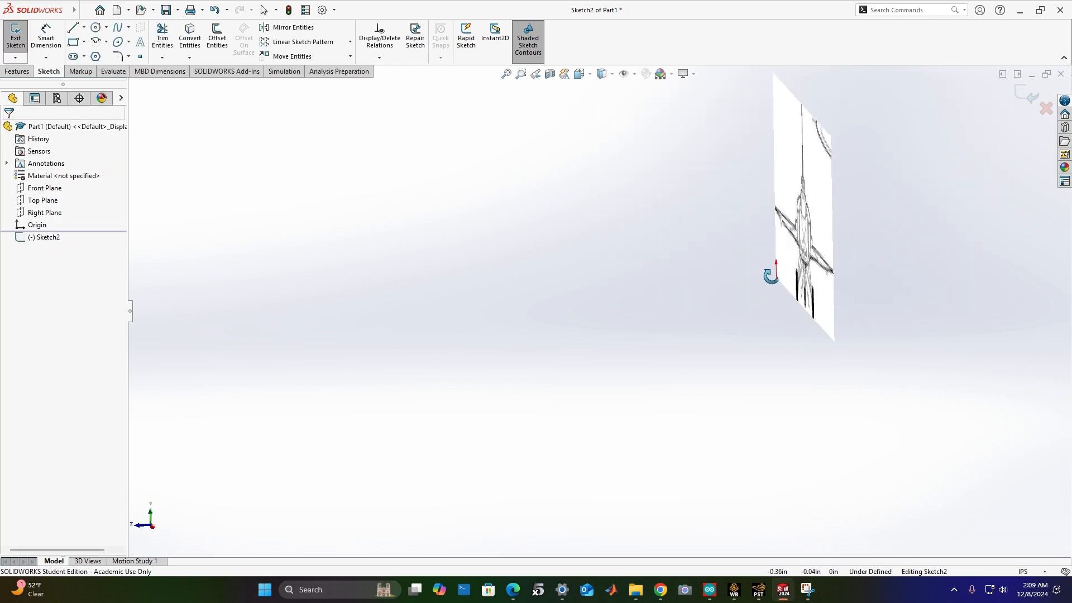
left_click(34, 214)
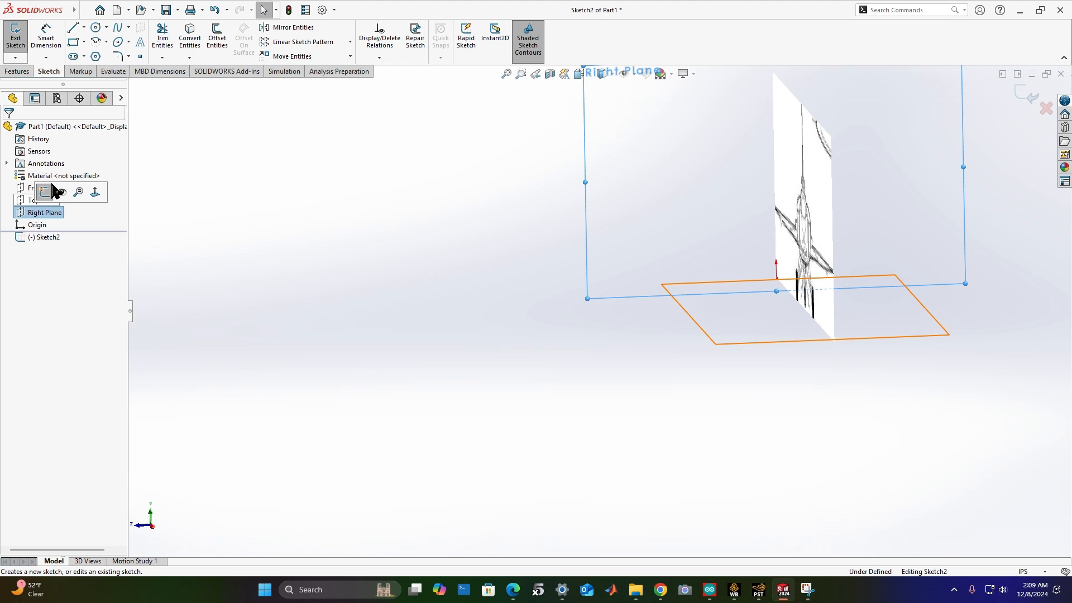
left_click(49, 193)
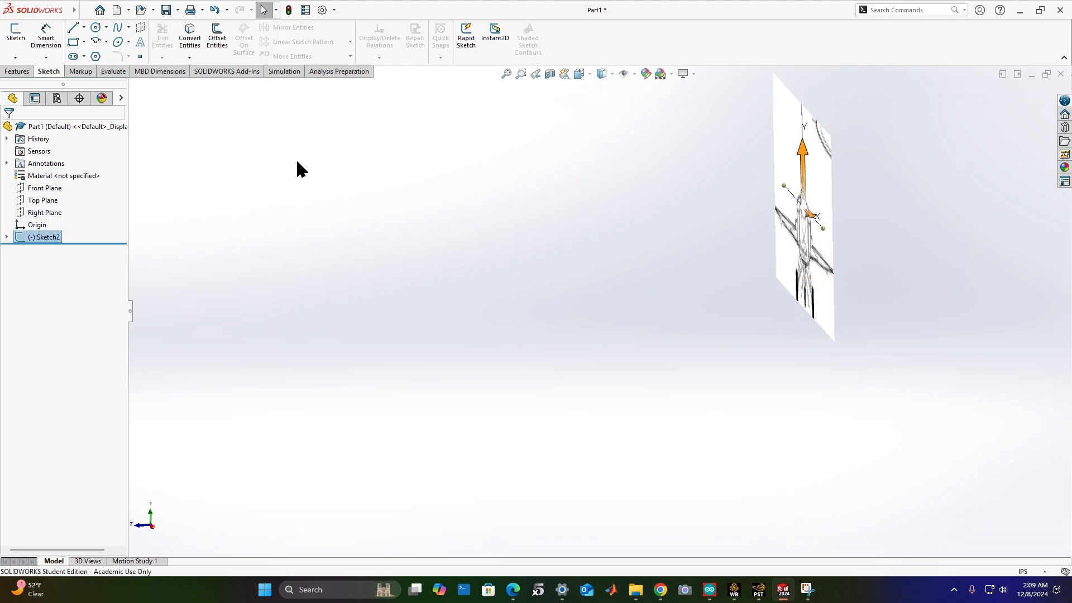
left_click(22, 71)
left_click(46, 72)
mouse_move(78, 11)
left_click(174, 10)
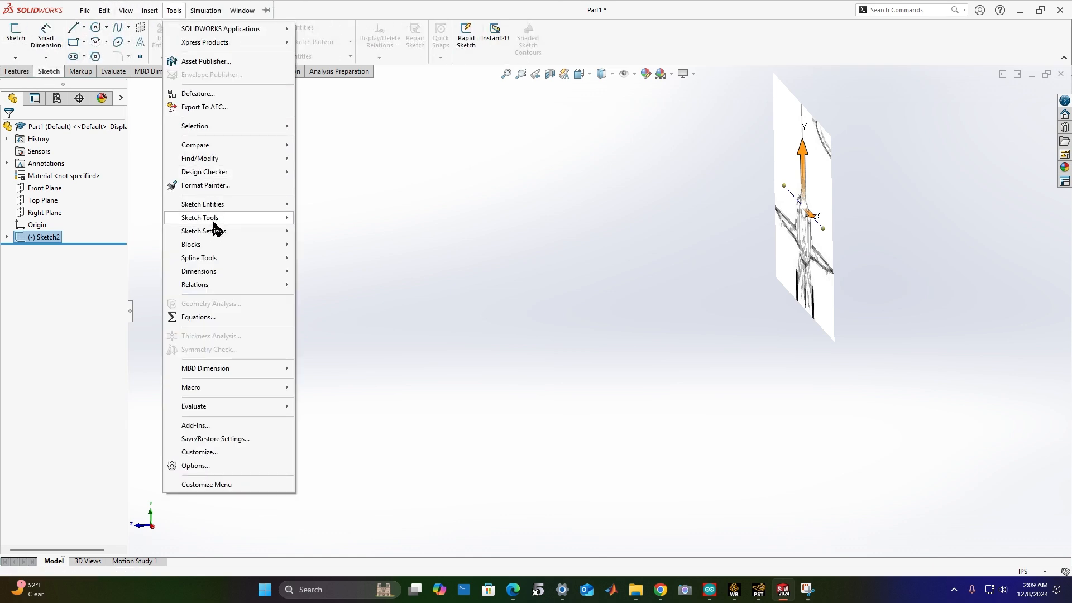
left_click(96, 386)
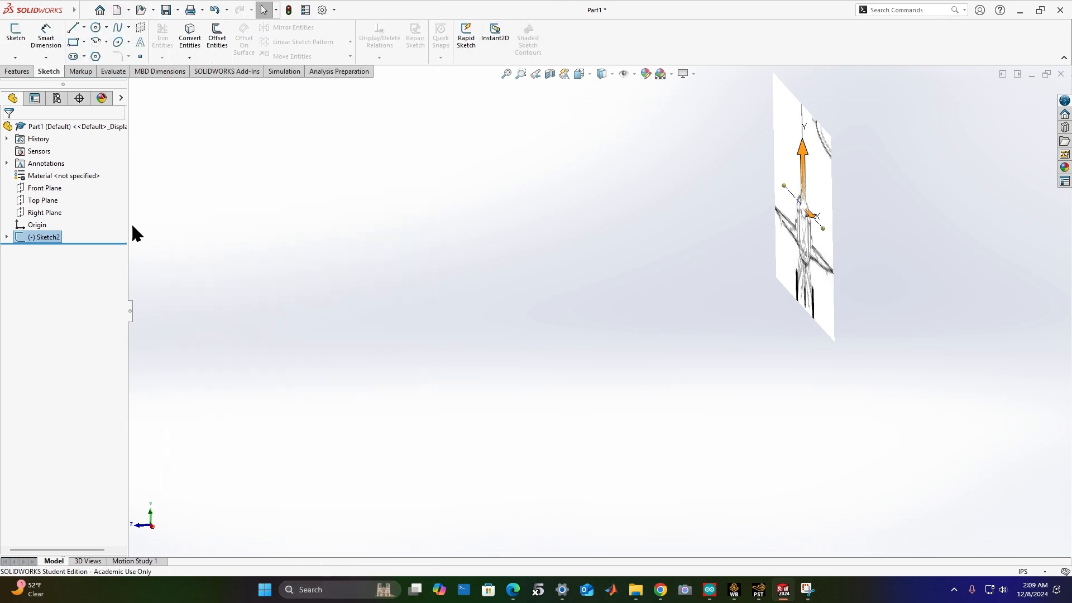
left_click(6, 237)
left_click(47, 239)
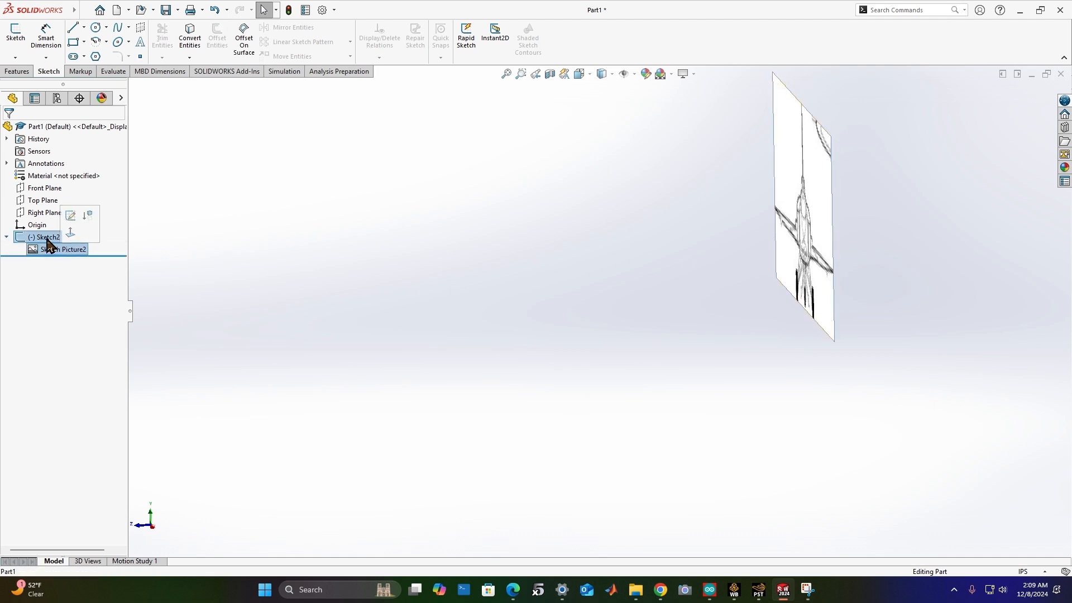
Start a new sketch on the Right Plane
left_click(45, 213)
right_click(46, 213)
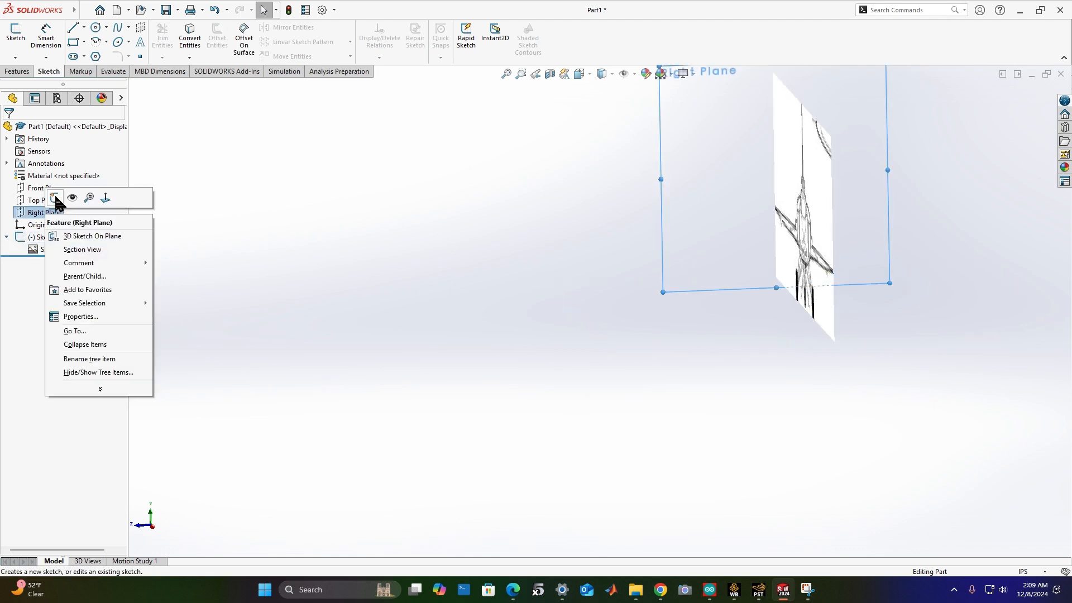
left_click(55, 198)
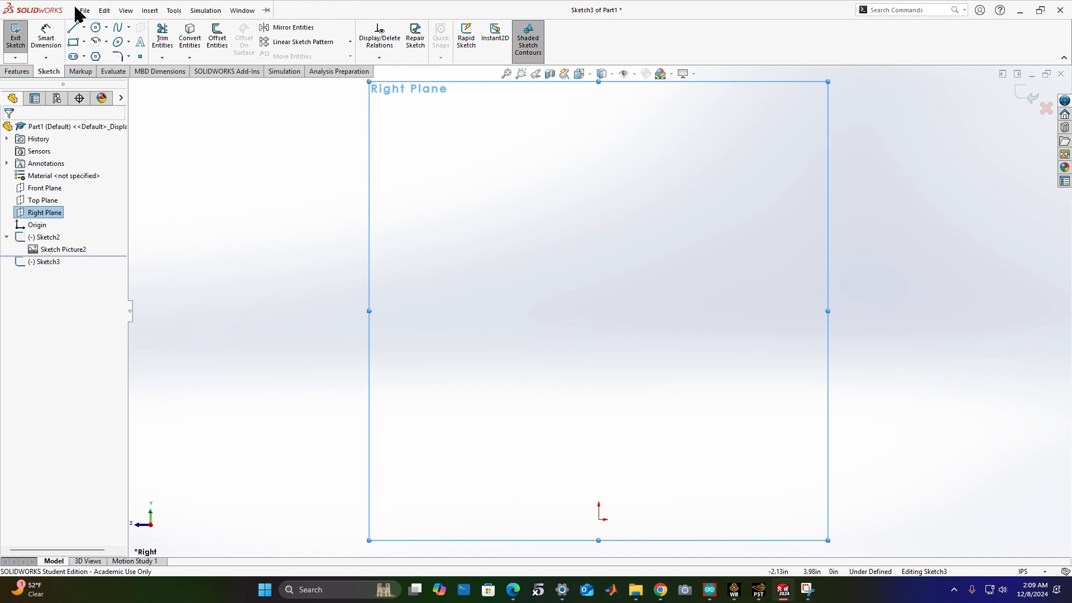
Insert the Side image from the X-29 folder as a sketch picture on the Right Plane, accepting its default size and placement
left_click(173, 10)
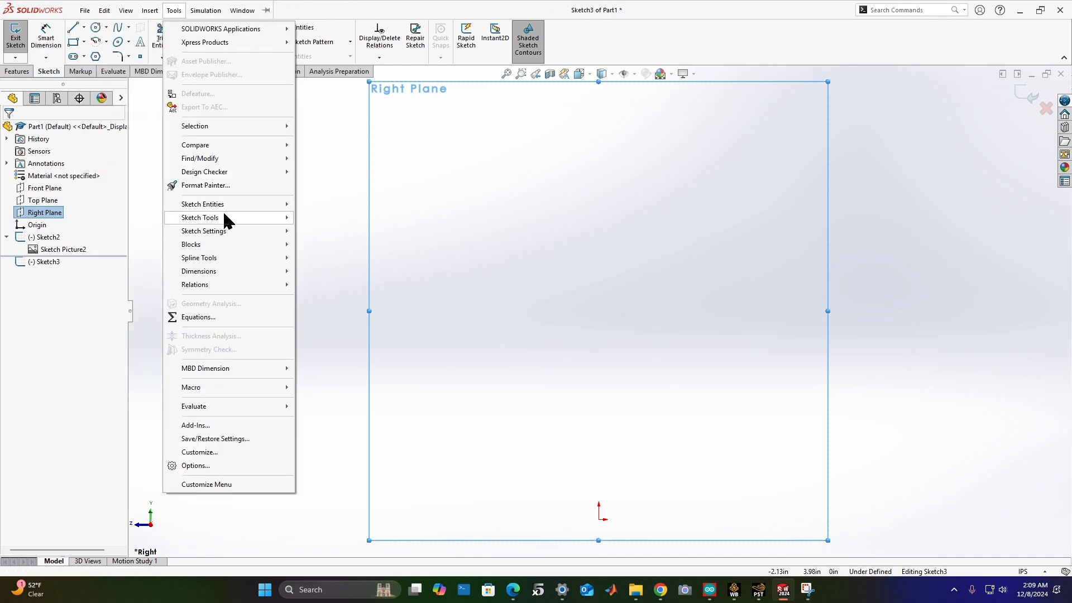
mouse_move(224, 214)
left_click(360, 549)
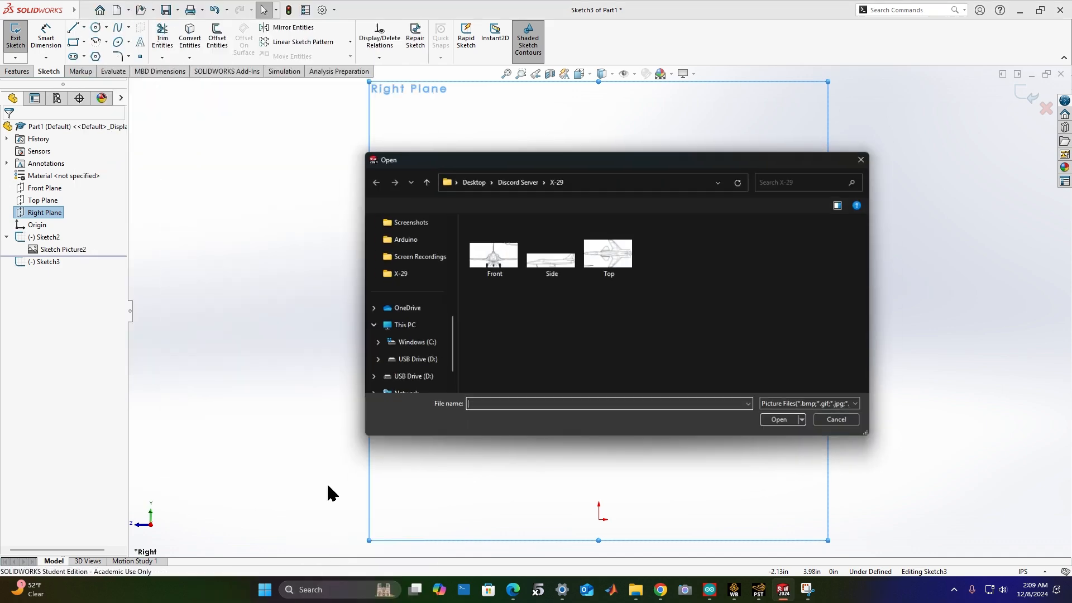
left_click(558, 260)
left_click(790, 430)
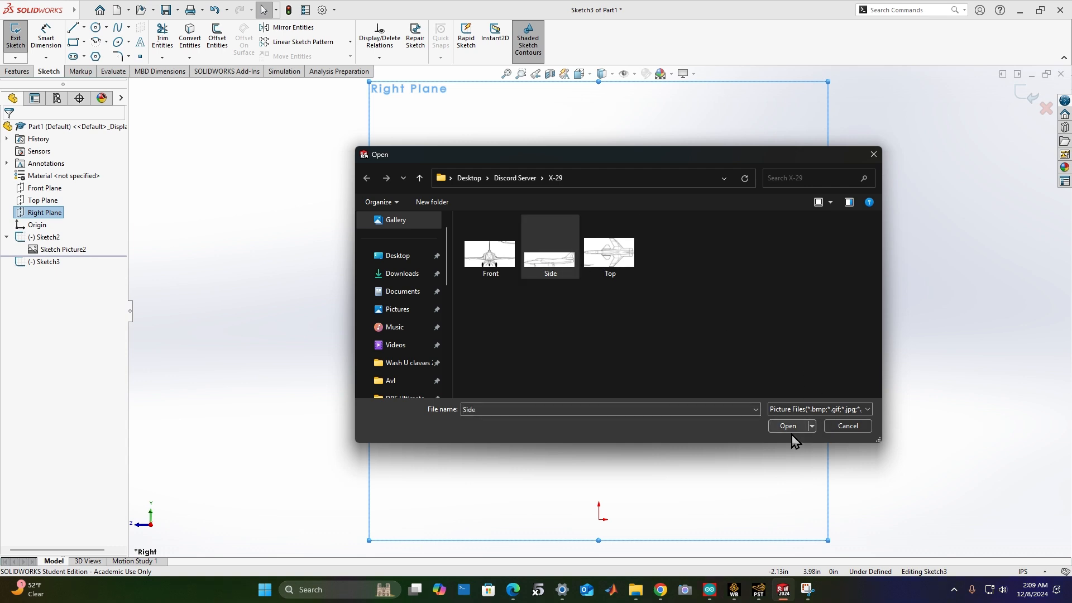
left_click(789, 427)
scroll(746, 286, "up", 10)
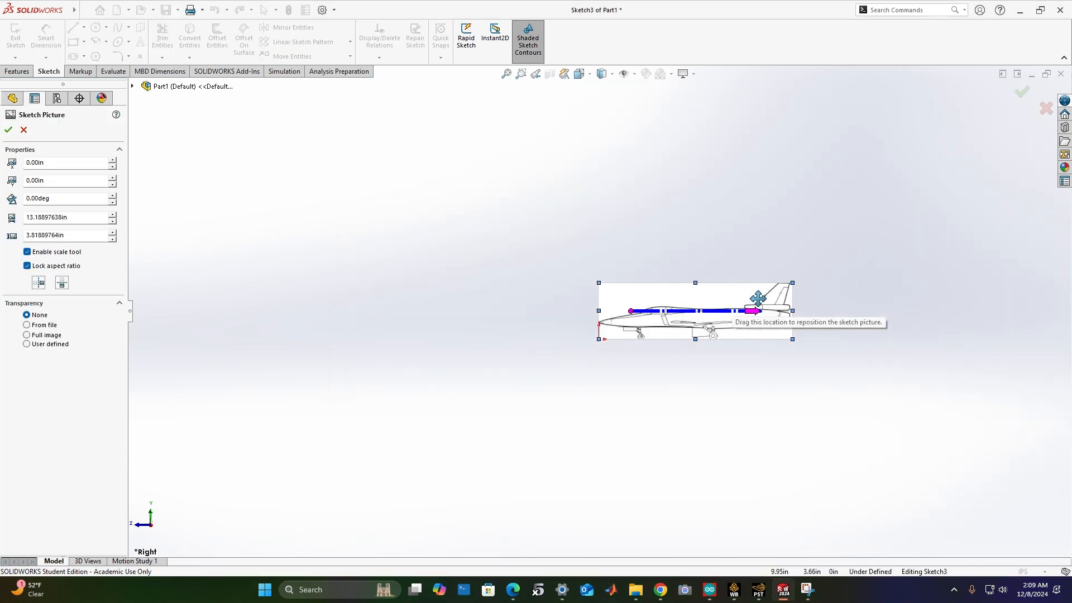
left_click(1027, 92)
mouse_move(843, 149)
middle_mouse_down()
mouse_move(899, 172)
mouse_move(880, 227)
mouse_move(940, 327)
mouse_move(972, 256)
mouse_move(1008, 260)
mouse_move(893, 273)
mouse_move(850, 232)
mouse_move(887, 172)
mouse_move(879, 159)
middle_mouse_up()
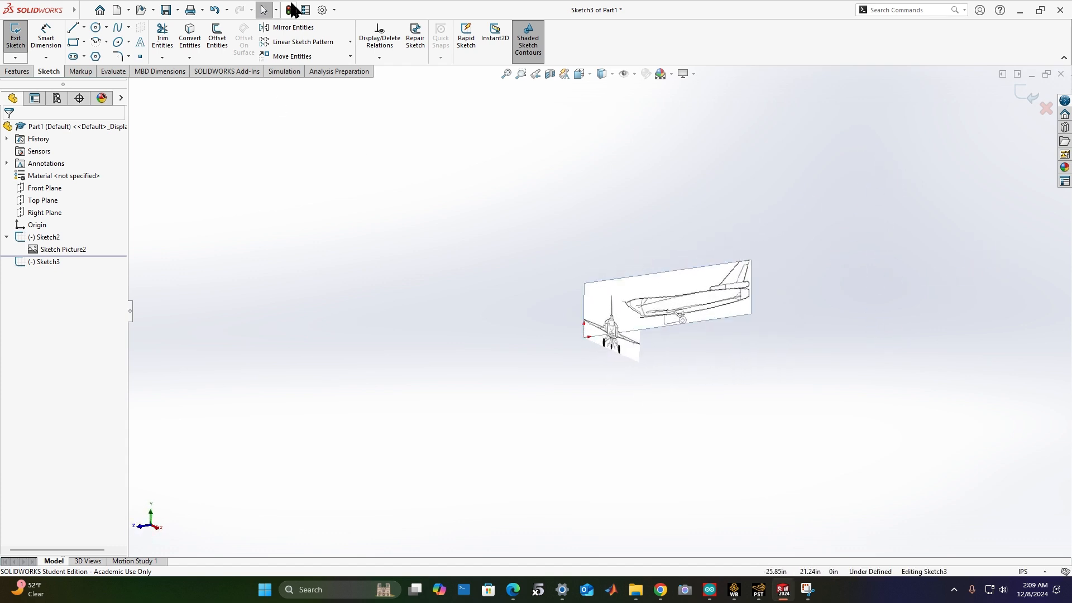
Close the Right Plane sketch that holds the side-view picture and start a new sketch on the Top Plane
left_click(15, 39)
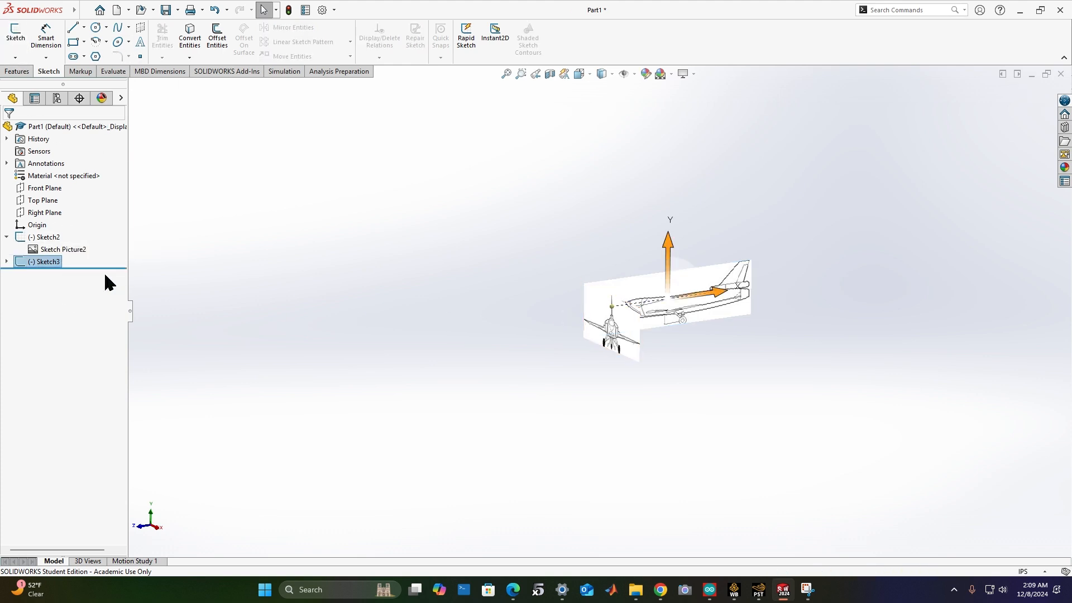
left_click(42, 200)
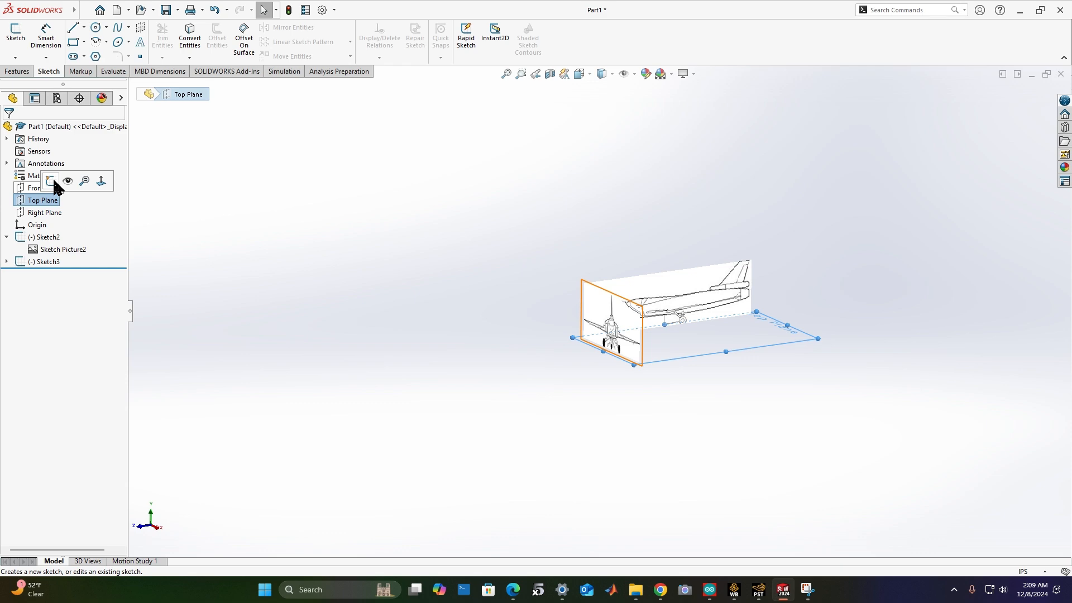
left_click(51, 181)
Insert the Top image from the X-29 folder as a sketch picture on the Top Plane, accepting its default size and placement
left_click(149, 10)
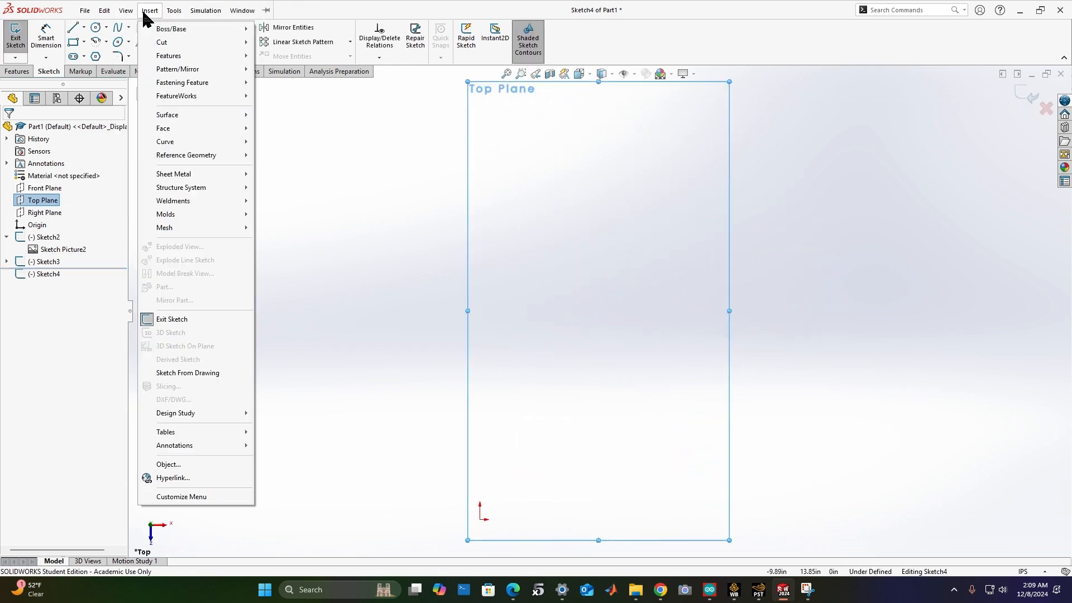
mouse_move(223, 220)
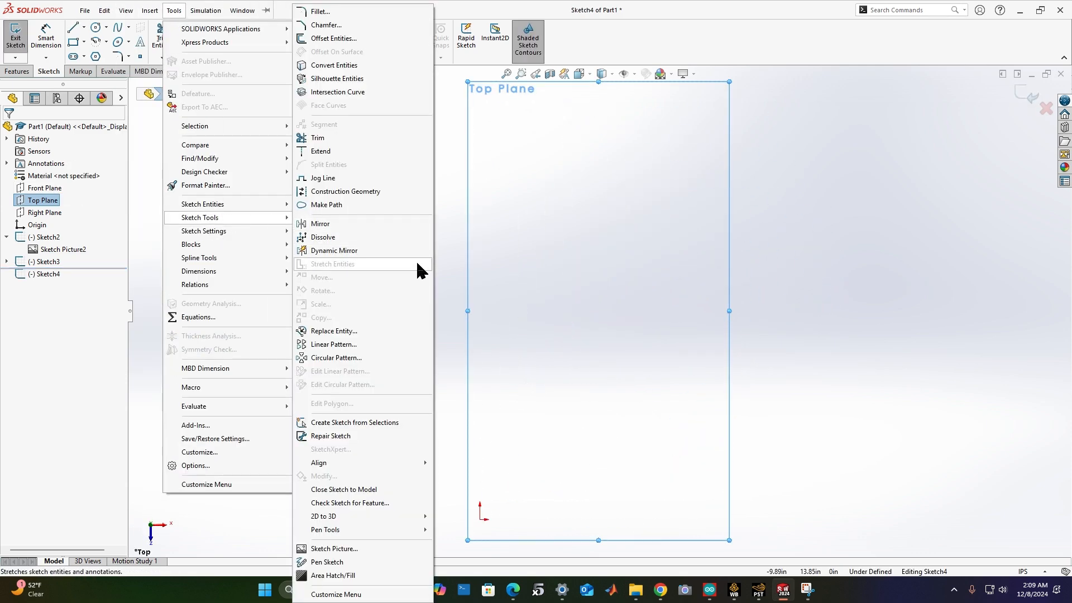
left_click(334, 549)
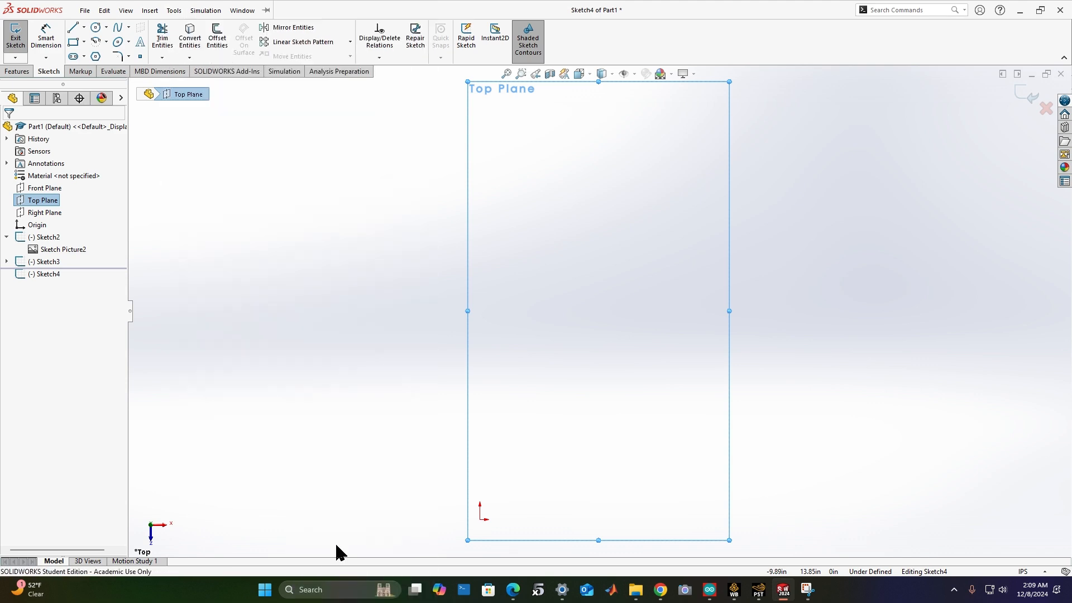
left_click(610, 251)
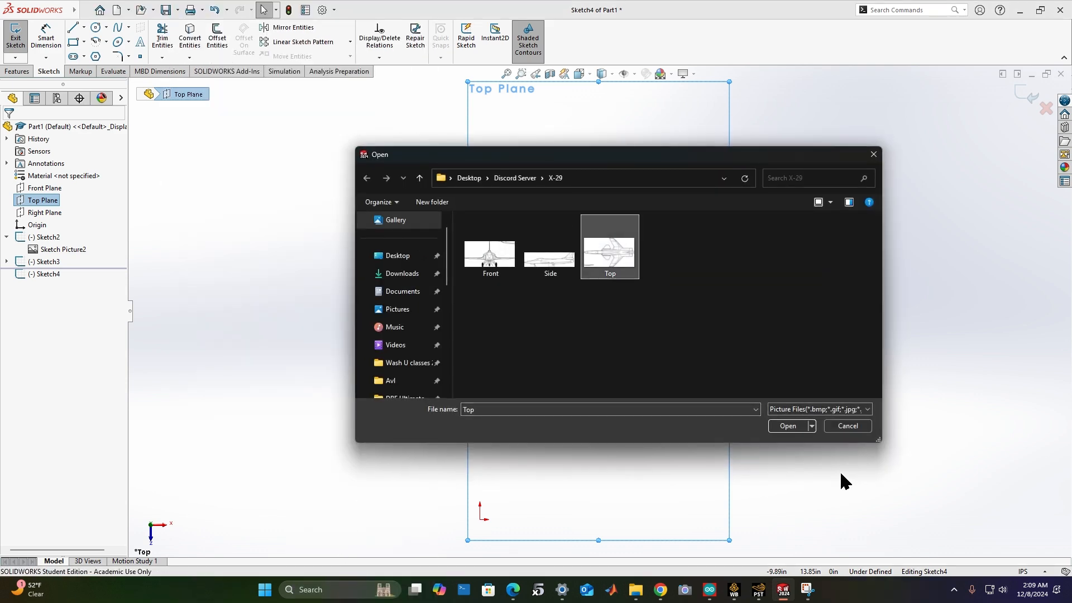
left_click(790, 426)
mouse_move(424, 313)
middle_mouse_down()
mouse_move(514, 247)
mouse_move(455, 172)
mouse_move(455, 108)
mouse_move(449, 134)
mouse_move(452, 122)
middle_mouse_up()
left_click(9, 131)
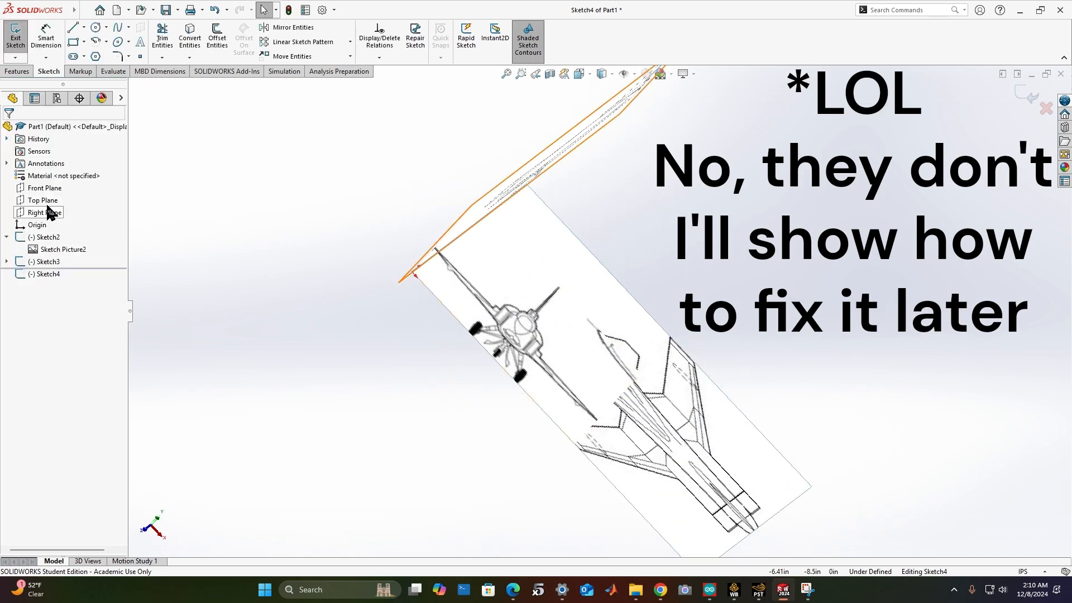
Close the Top Plane sketch that holds the top-view picture and start a new sketch on the Front Plane
left_click(45, 188)
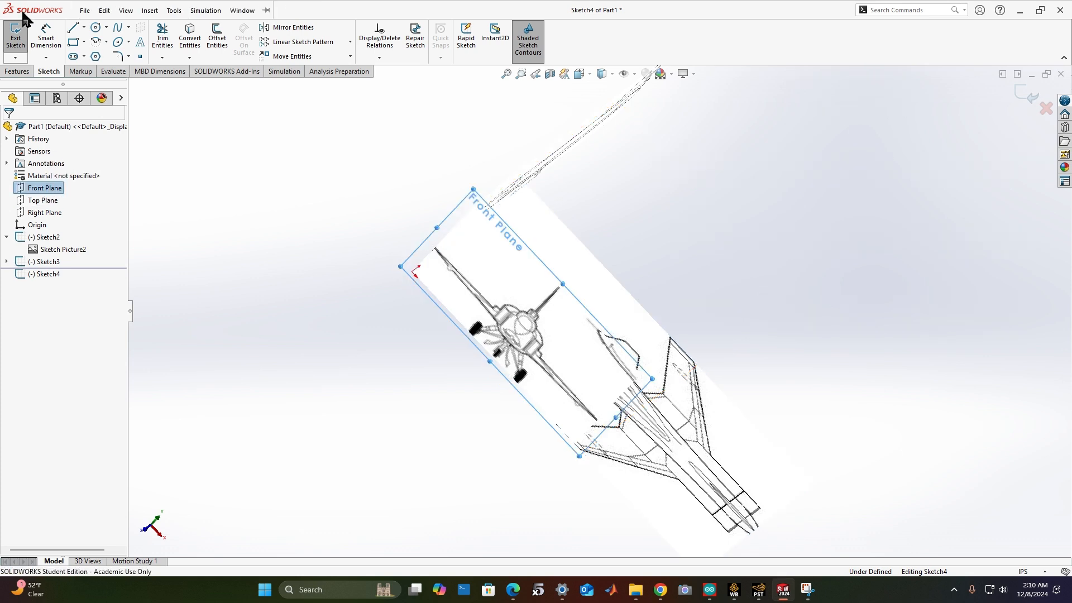
left_click(16, 35)
left_click(44, 189)
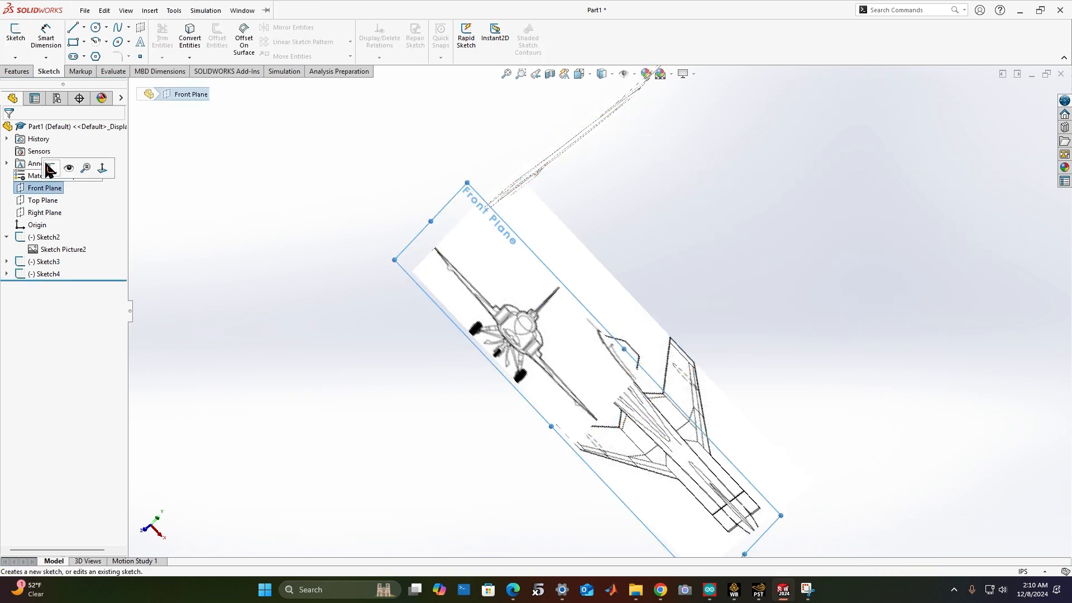
left_click(49, 168)
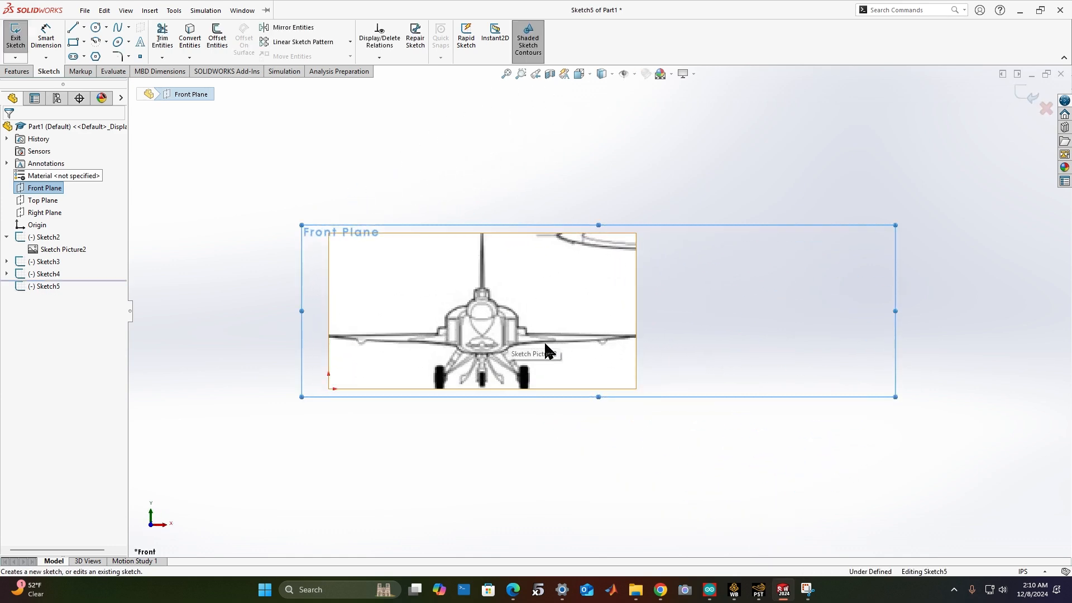
Sketch a vertical line through the aircraft's centre, from the tip of the tail fin down to the lower edge of the front-view picture
scroll(500, 380, "up", 2)
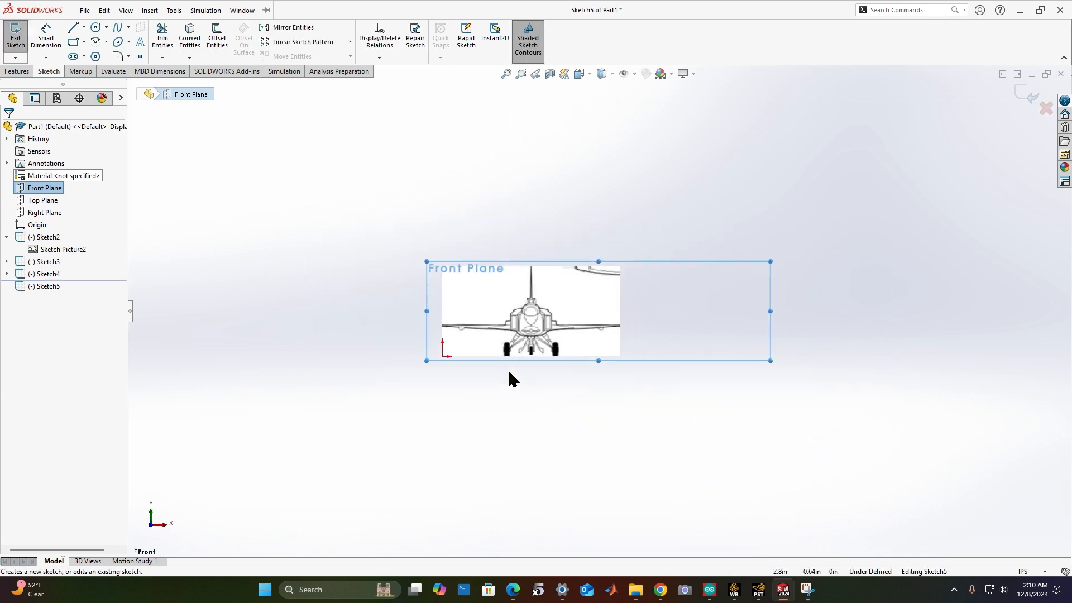
scroll(508, 374, "down", 6)
scroll(570, 279, "up", 2)
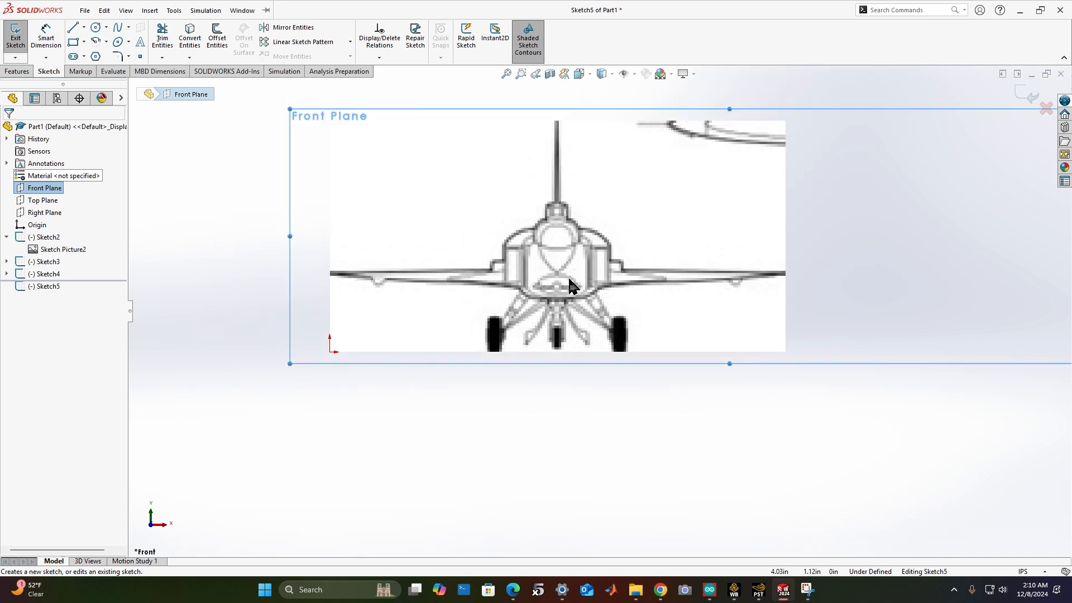
scroll(558, 118, "up", 1)
scroll(561, 135, "down", 2)
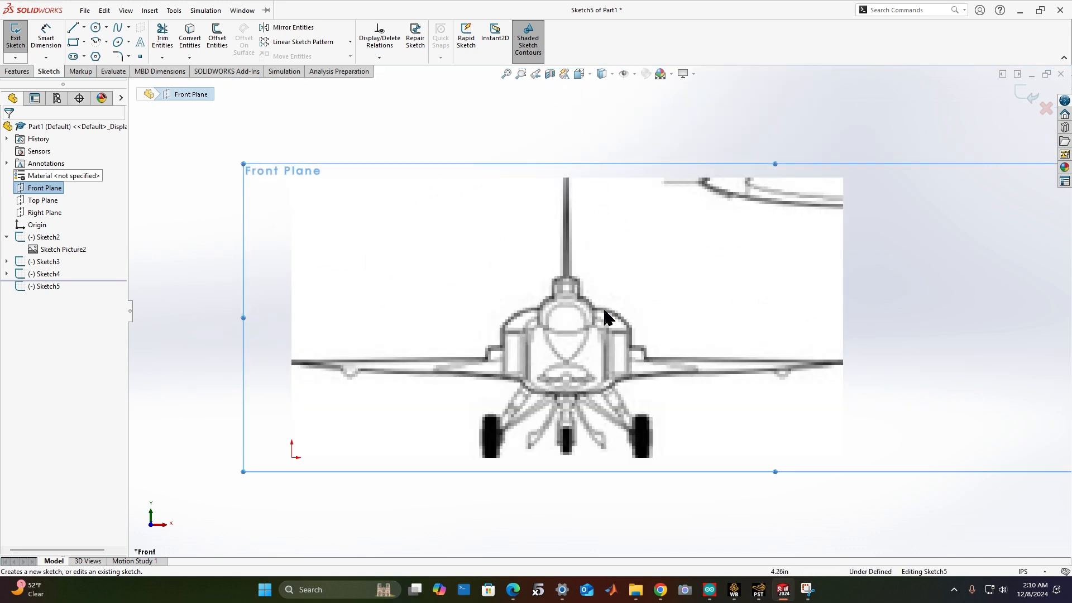
scroll(603, 308, "down", 1)
scroll(603, 308, "down", 1)
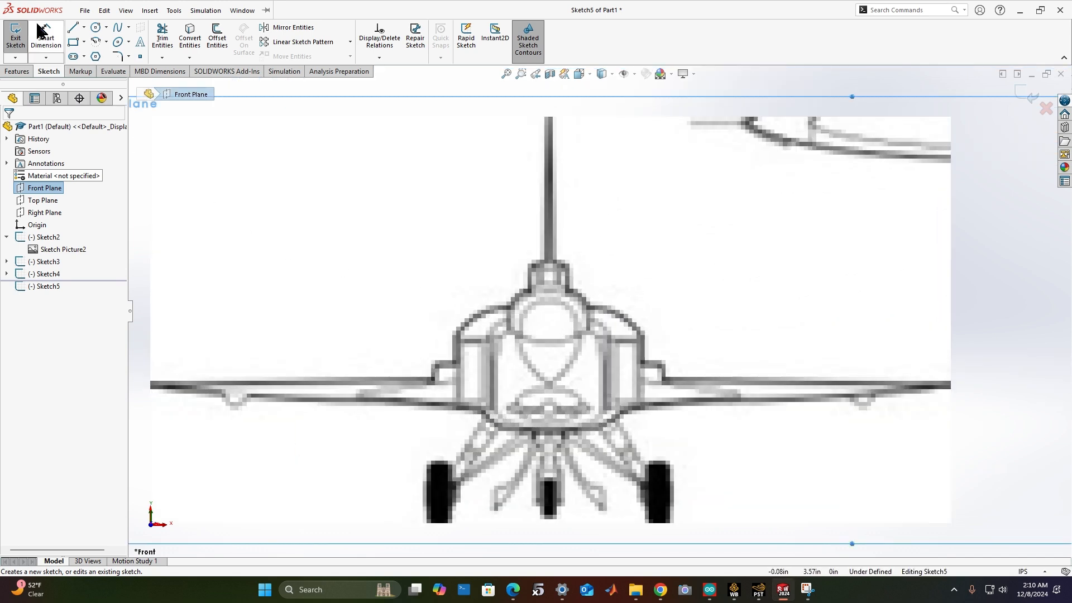
left_click(74, 31)
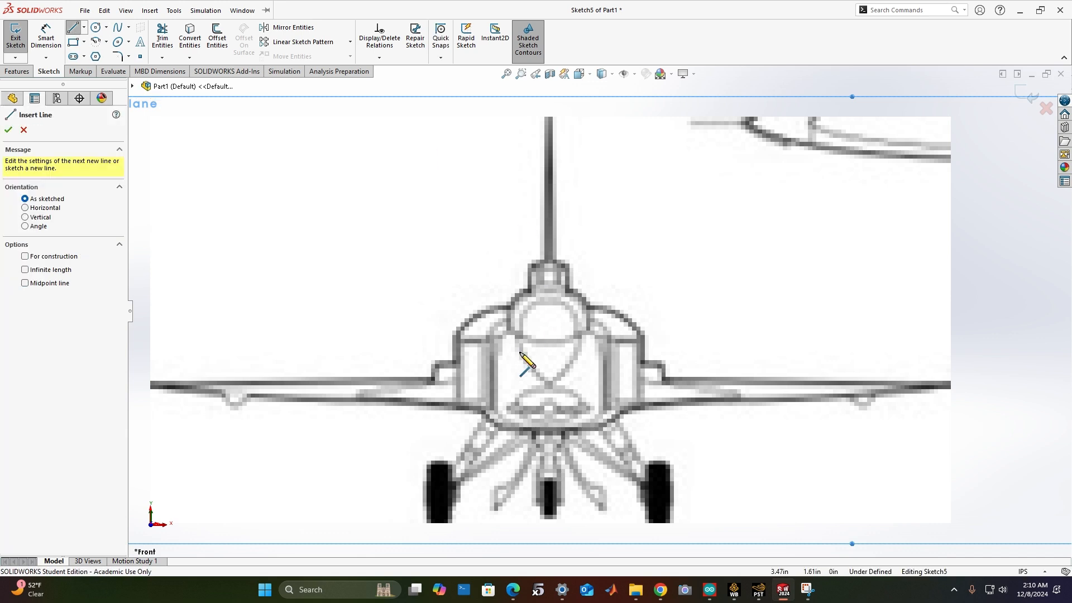
left_click(548, 118)
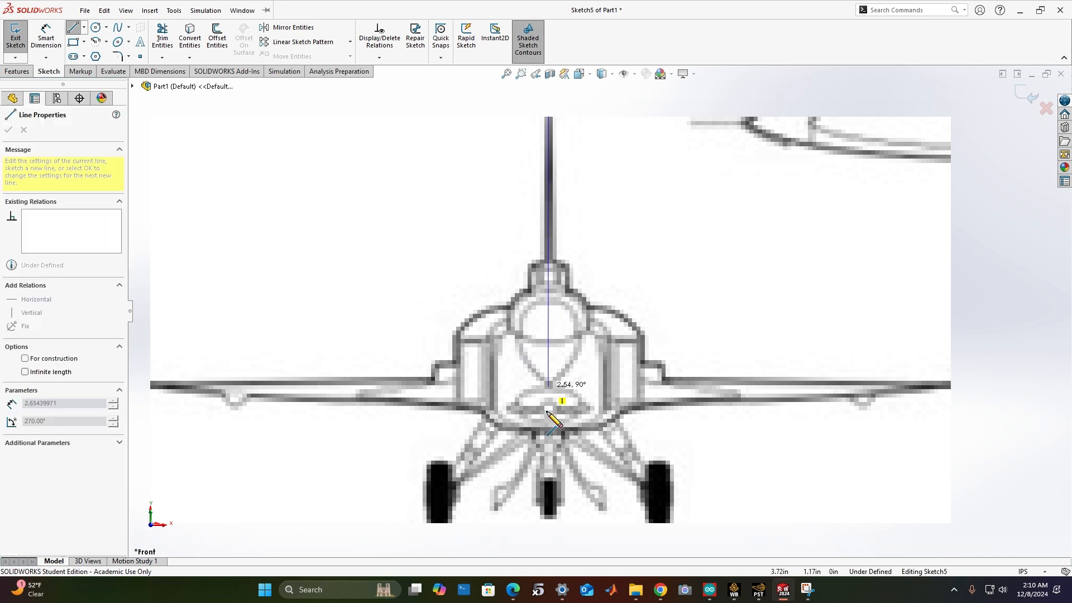
left_click(548, 523)
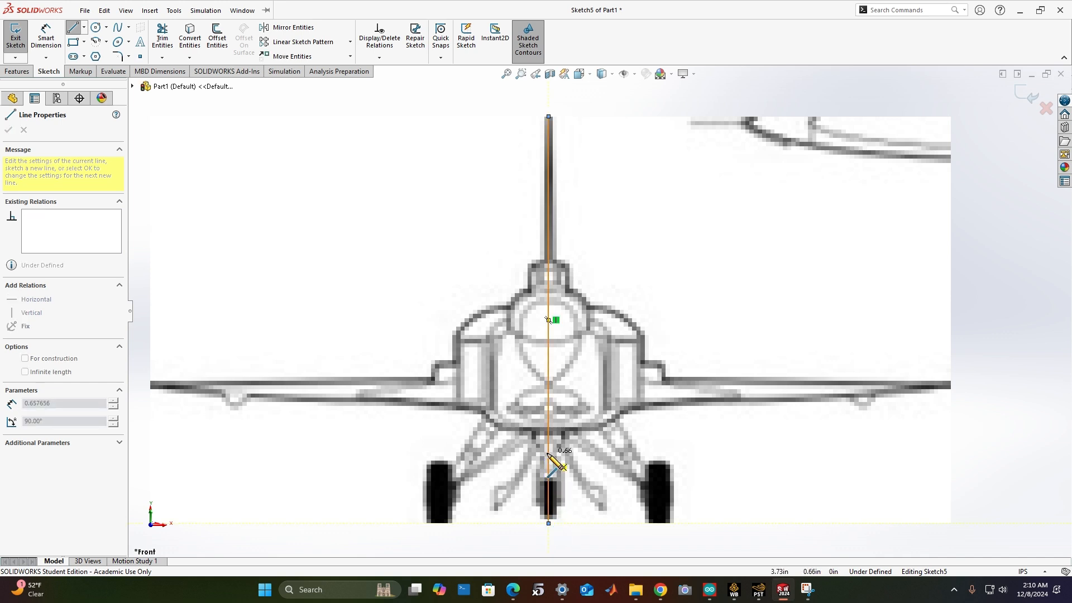
key("Escape")
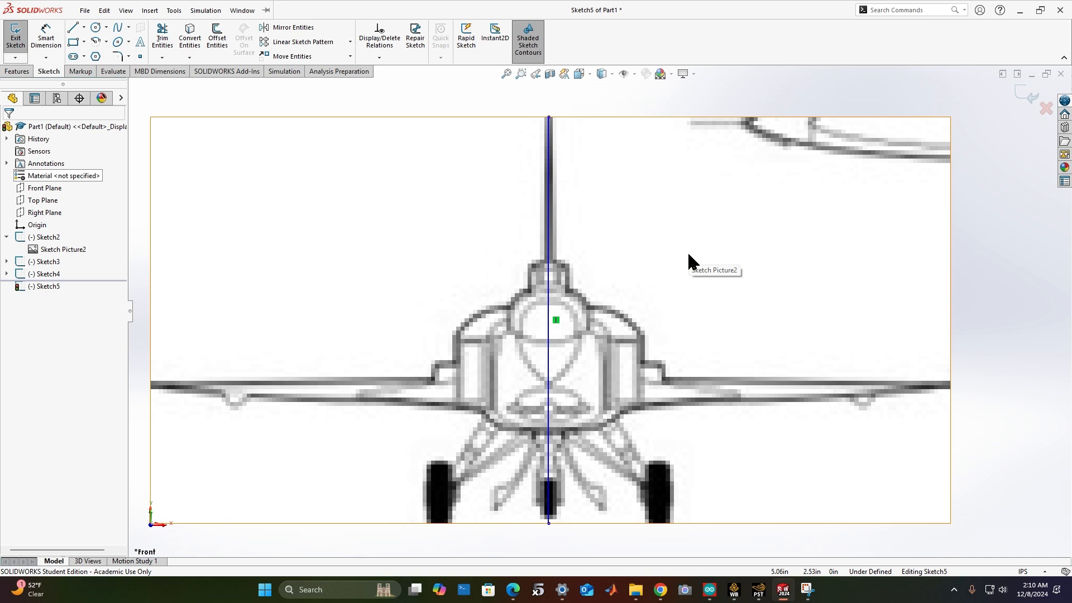
Trace the fuselage belly and wing underside with connected lines from the centre line out to the wing tip, adding a short vertical tip edge
left_click(71, 31)
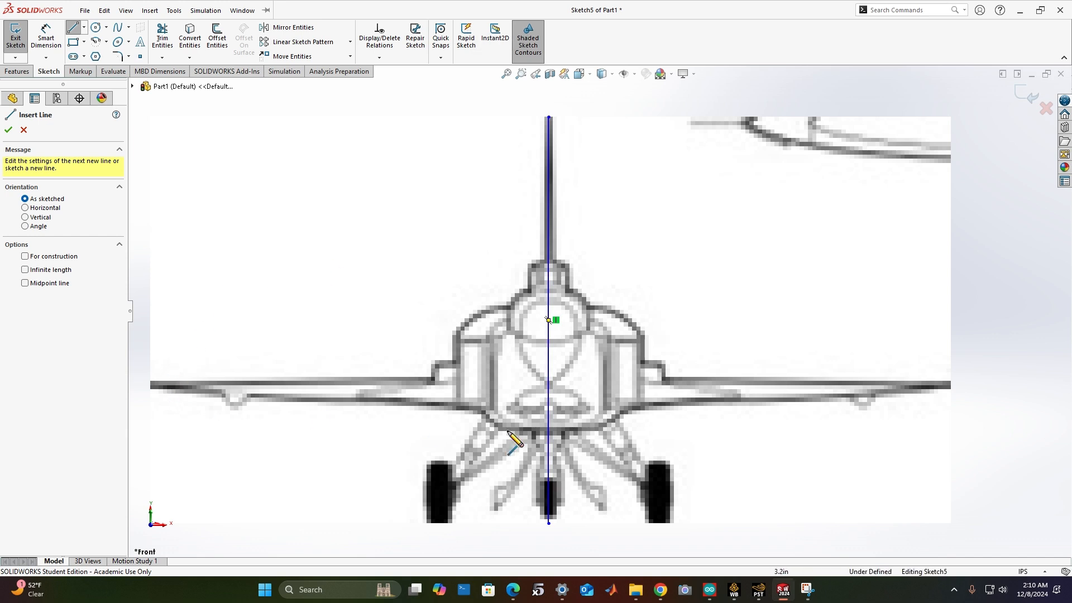
left_click_drag(549, 431, 501, 430)
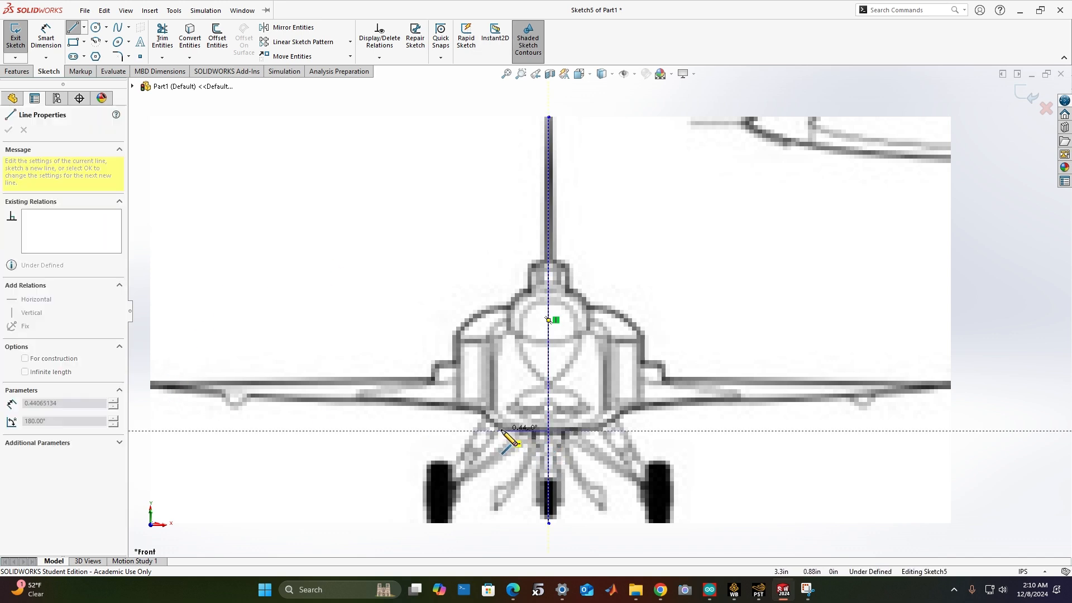
left_click(483, 411)
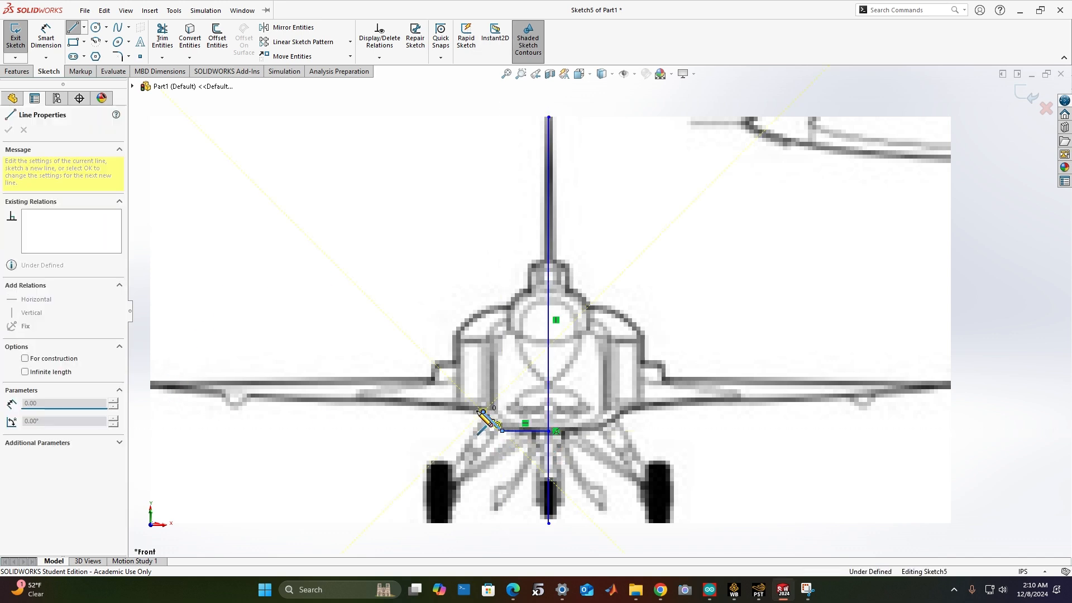
left_click(420, 406)
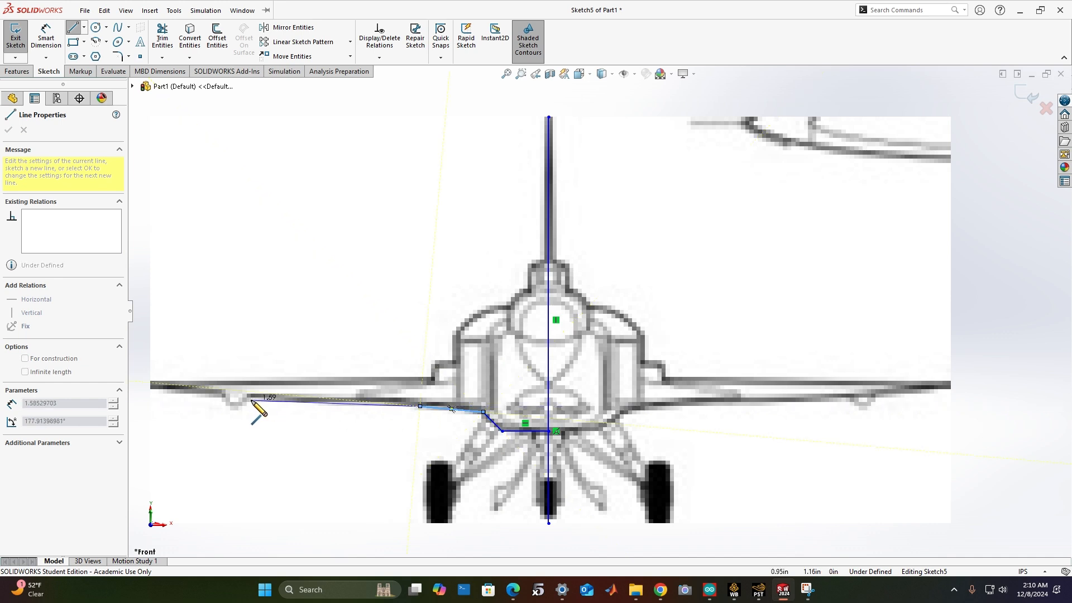
left_click(252, 400)
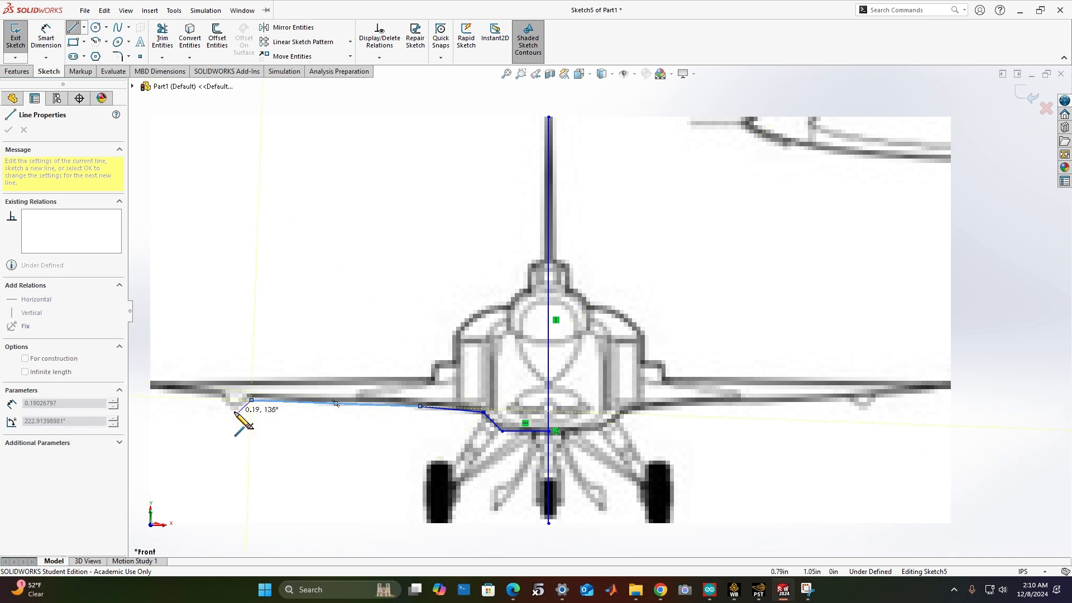
left_click(150, 391)
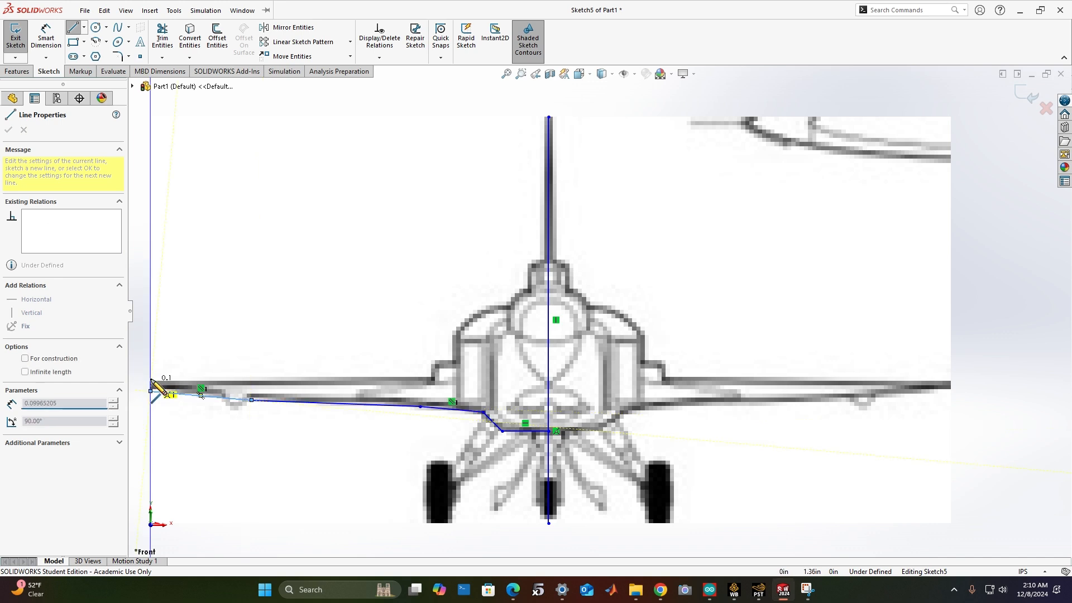
left_click(151, 381)
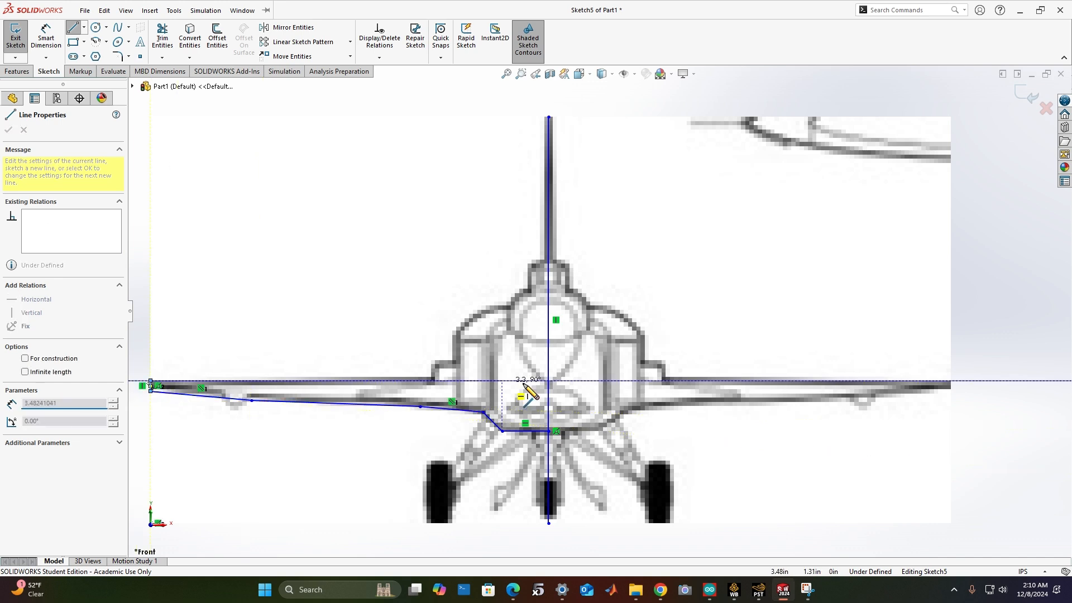
Continue the line chain along the wing's upper edge, intake, canopy and fin outline, closing it at the top of the centre line
left_click(432, 378)
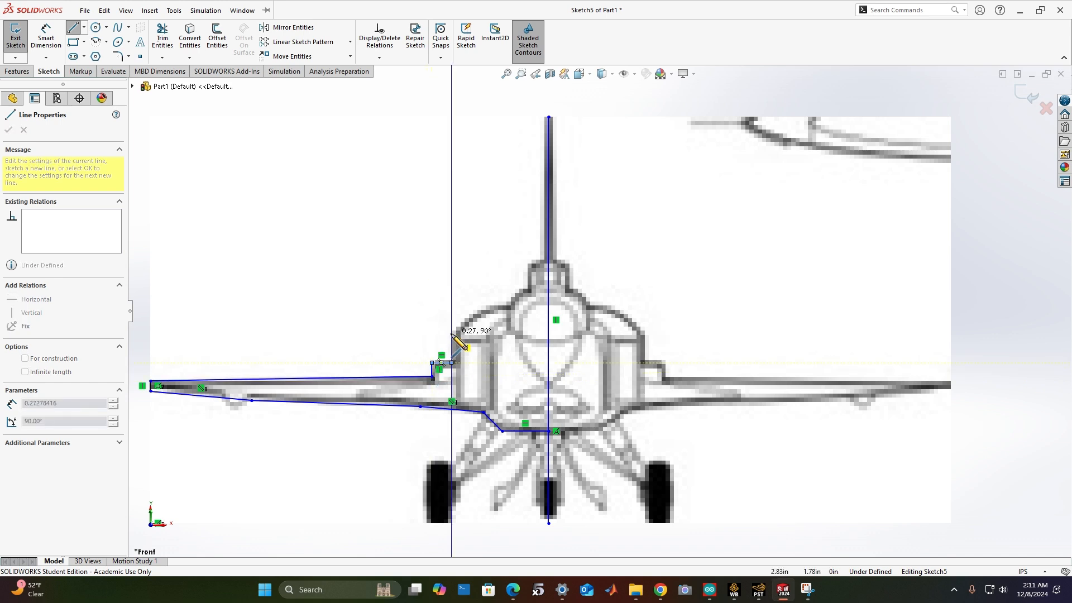
left_click(451, 334)
left_click(477, 314)
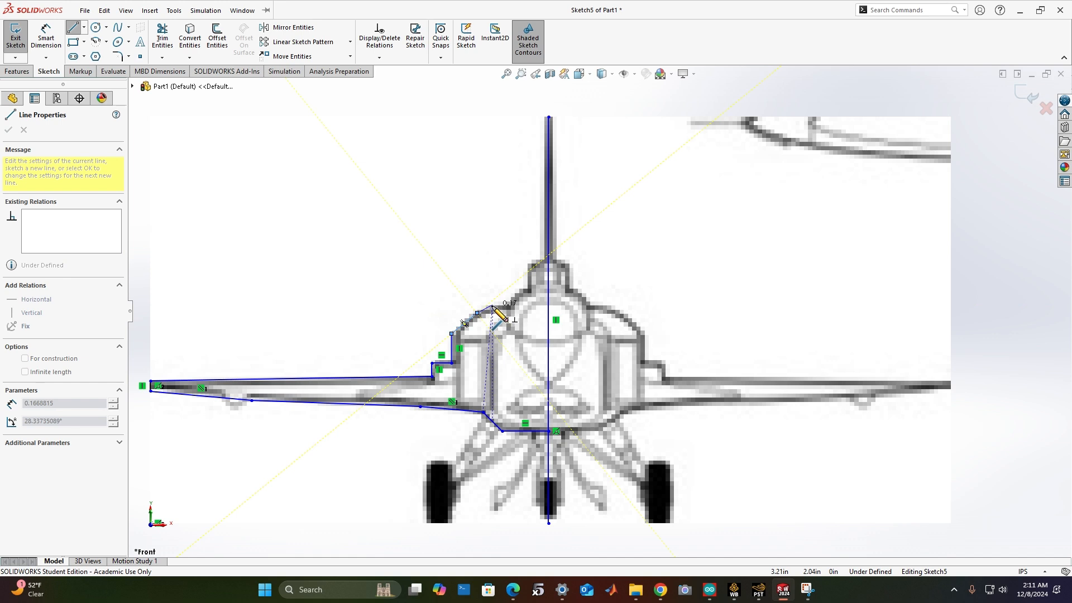
left_click(492, 305)
left_click(511, 305)
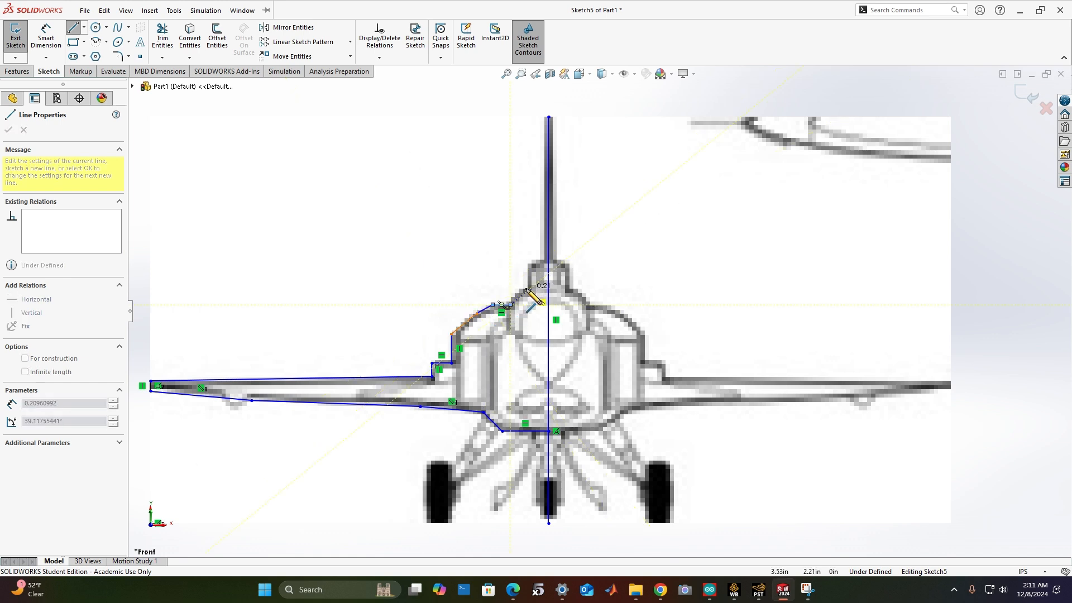
left_click(528, 291)
left_click(528, 265)
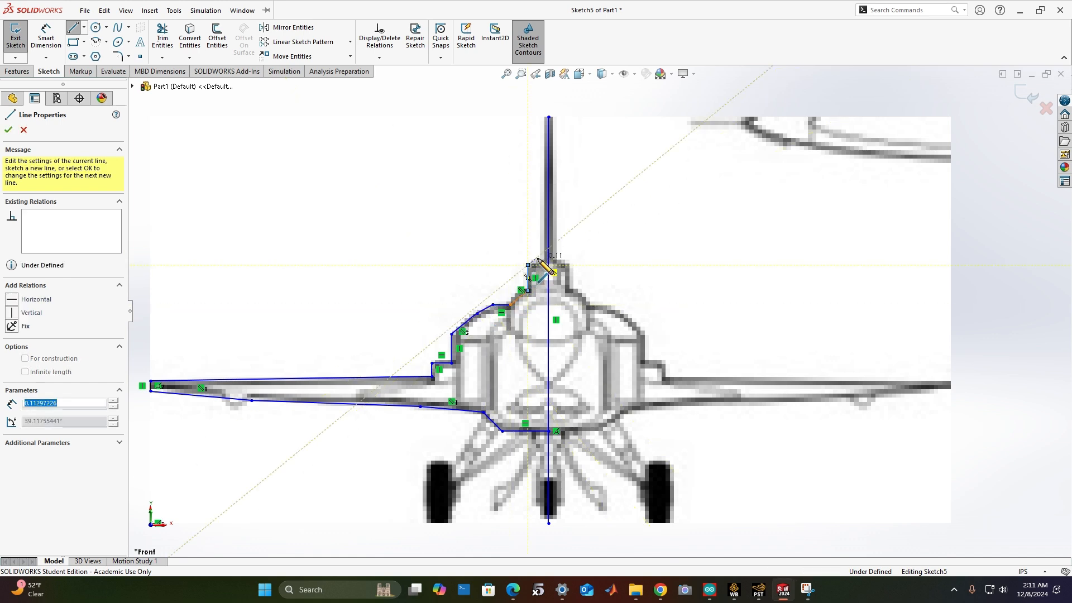
left_click(537, 260)
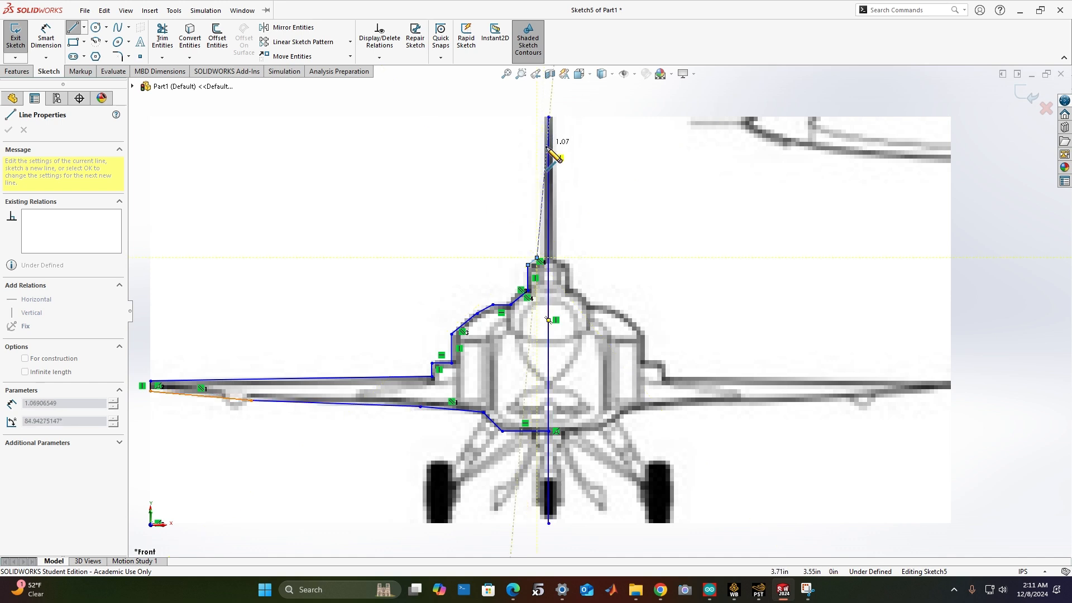
left_click(549, 117)
key("Escape")
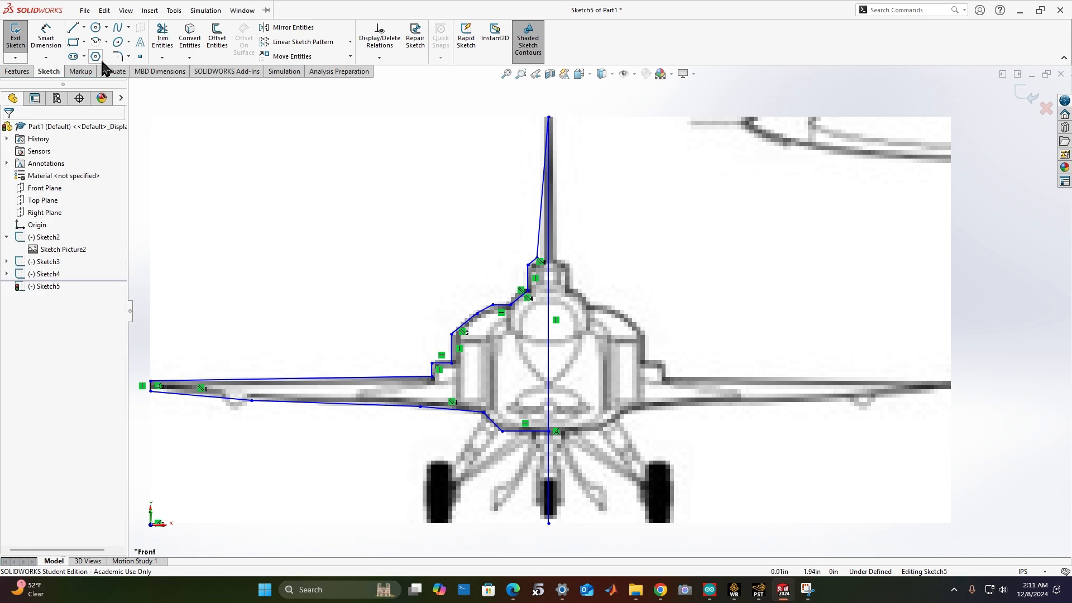
Trim away the part of the vertical centre line that extends below the fuselage belly, using Trim to closest
left_click(164, 38)
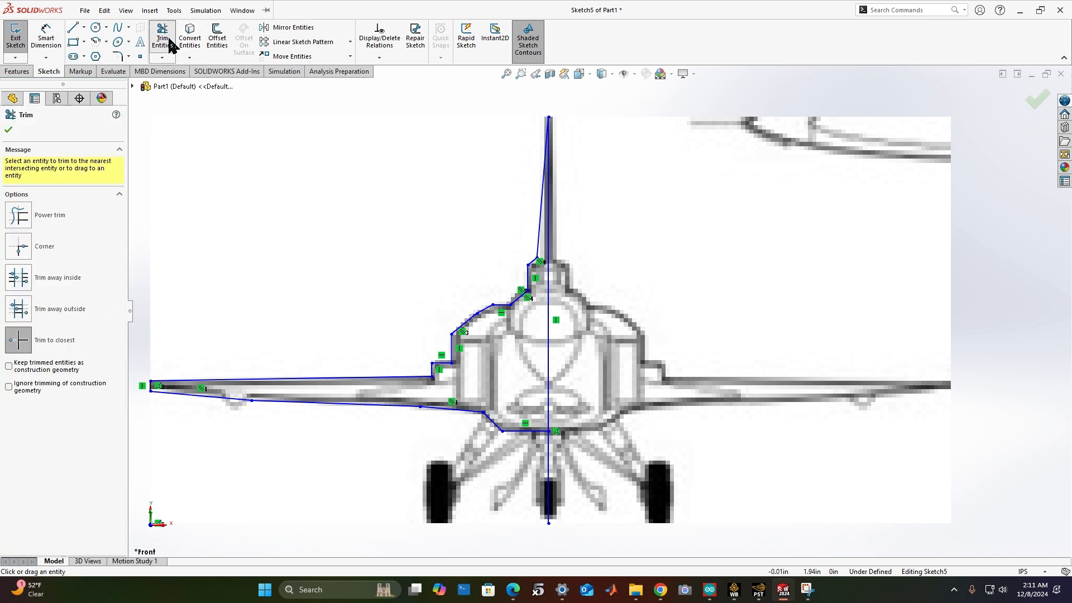
left_click(550, 468)
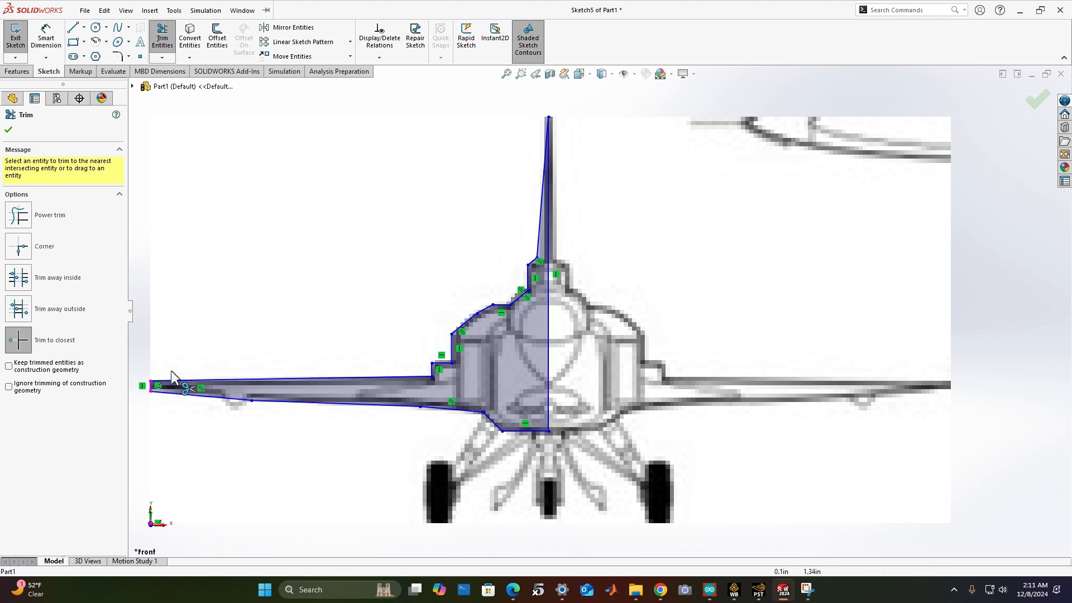
Sketch a spline around the small rounded fairing under the wing near its tip, starting and ending on the wing's lower edge
scroll(244, 411, "down", 2)
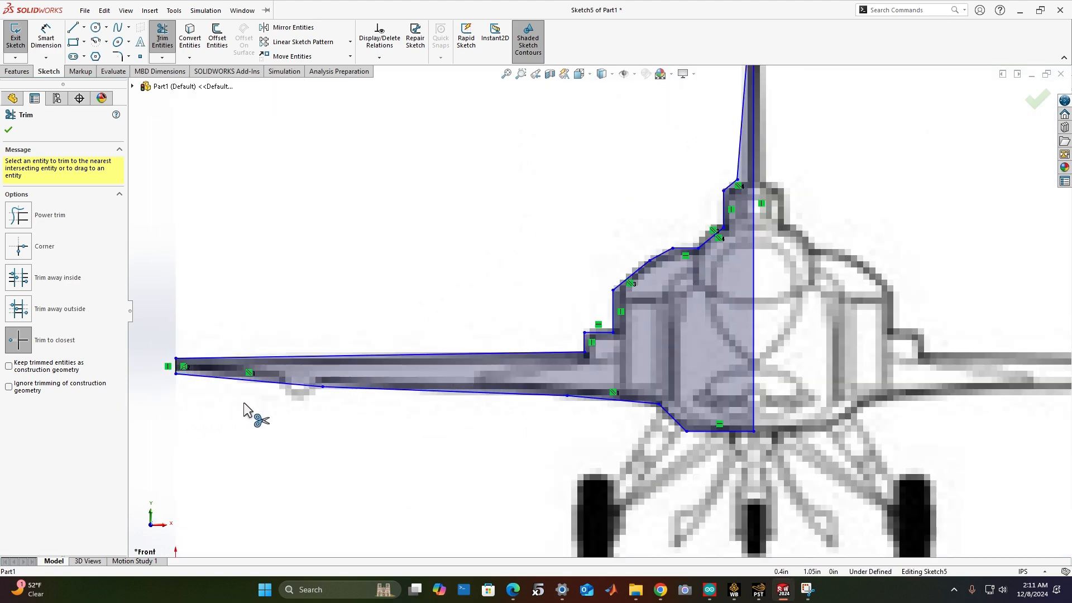
scroll(244, 411, "down", 3)
left_click(119, 29)
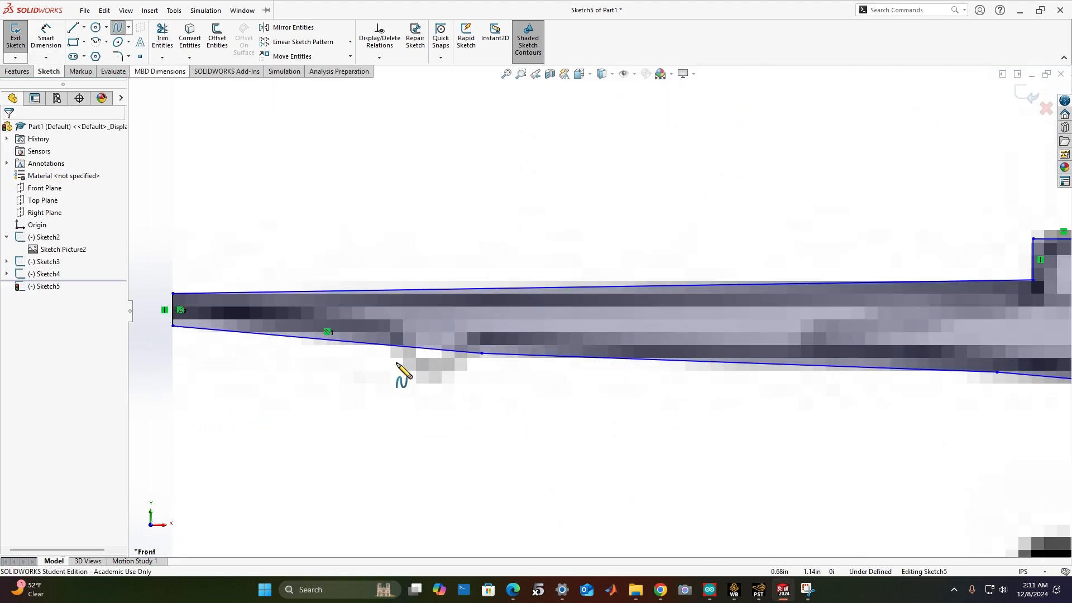
left_click(390, 345)
left_click(393, 358)
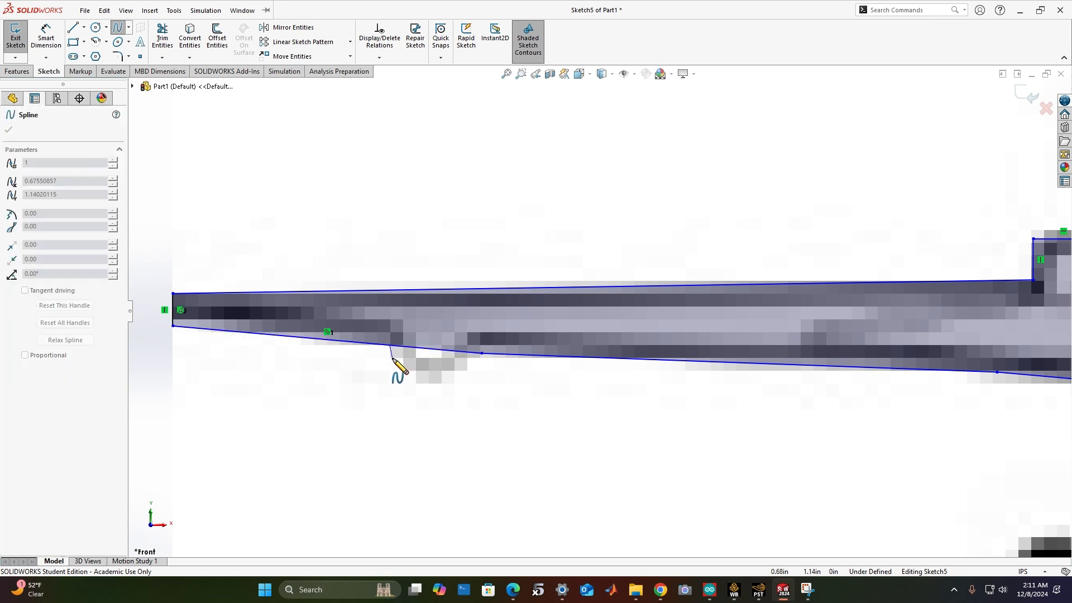
left_click(422, 384)
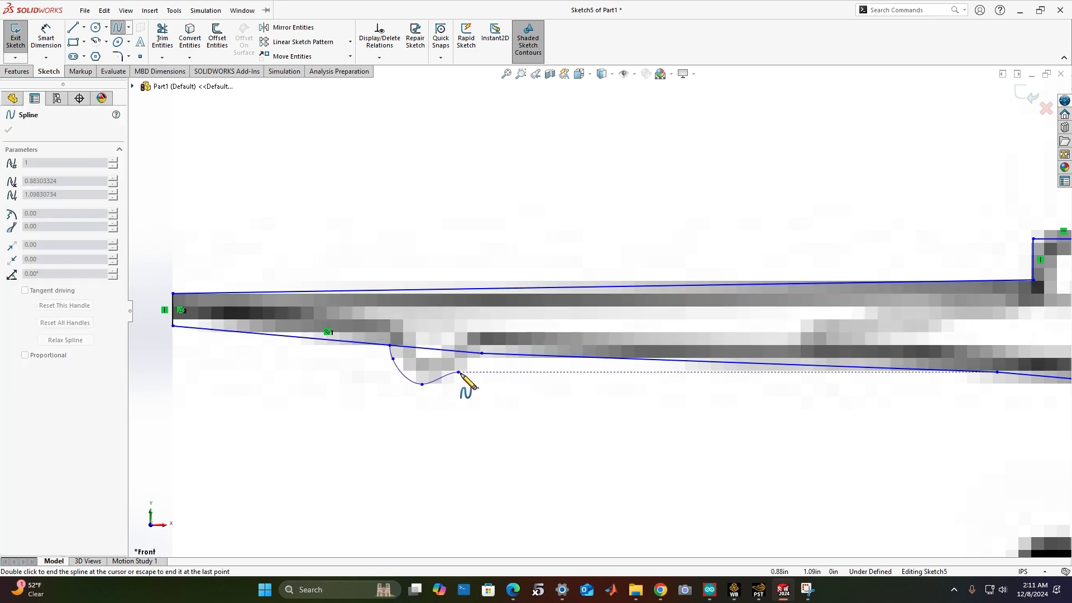
left_click(458, 372)
double_click(482, 353)
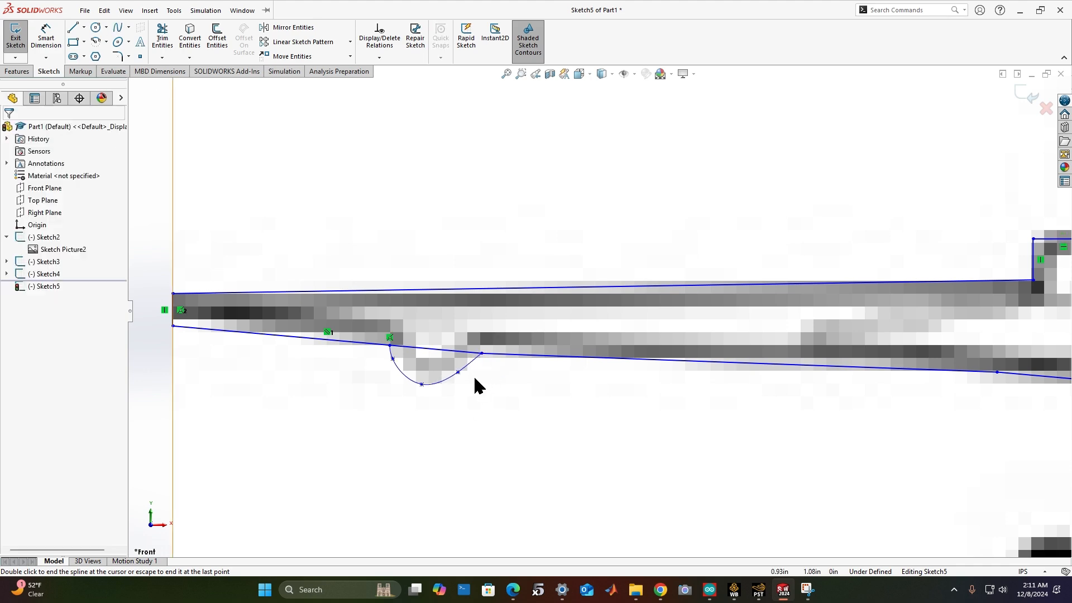
Trim away the wing's lower edge between the two ends of the fairing spline, using Trim to closest
left_click(158, 34)
left_click(426, 350)
scroll(412, 359, "down", 7)
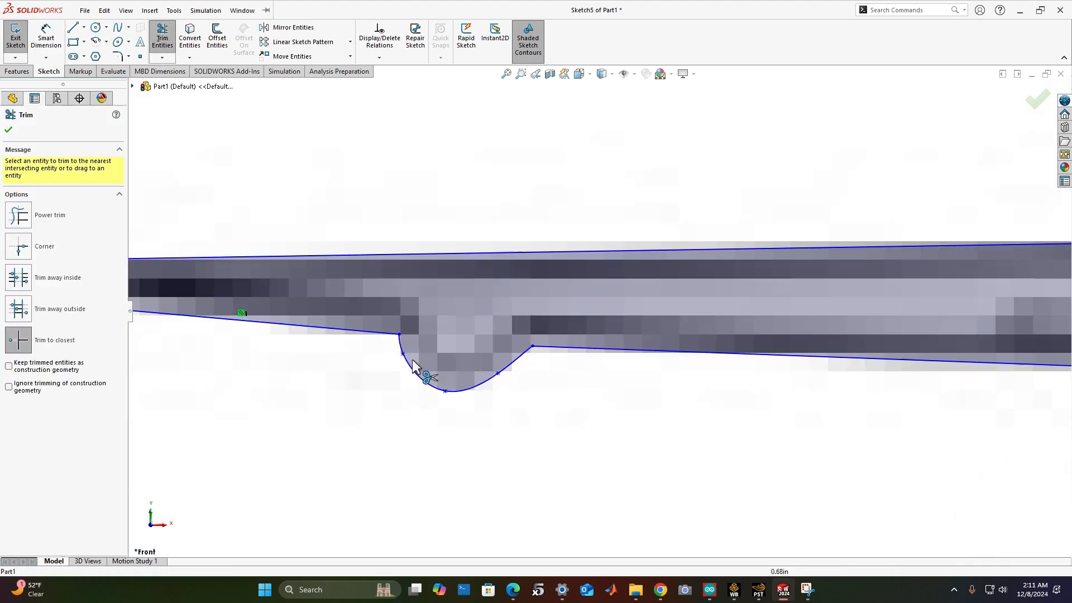
scroll(412, 360, "up", 18)
scroll(774, 293, "down", 5)
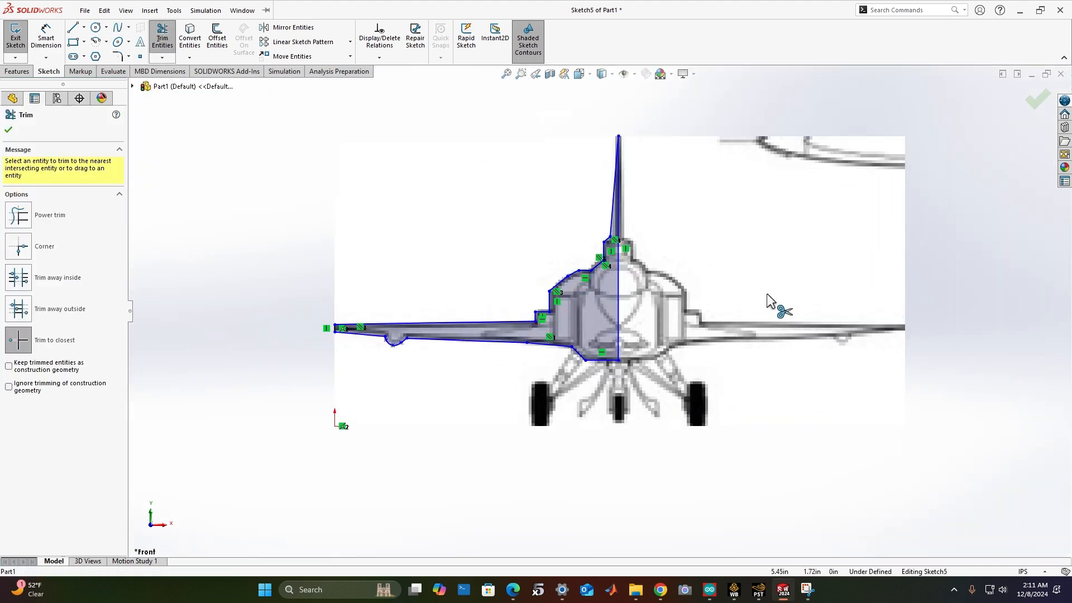
key("Escape")
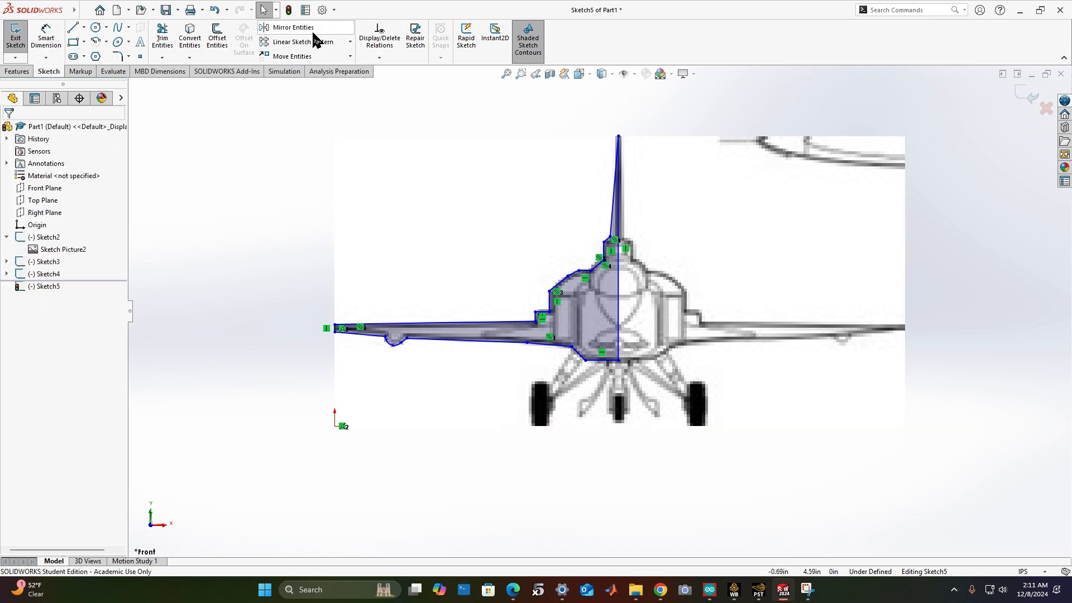
Mirror all outline lines and the fairing spline about the vertical centre line, keeping the original half
left_click(337, 30)
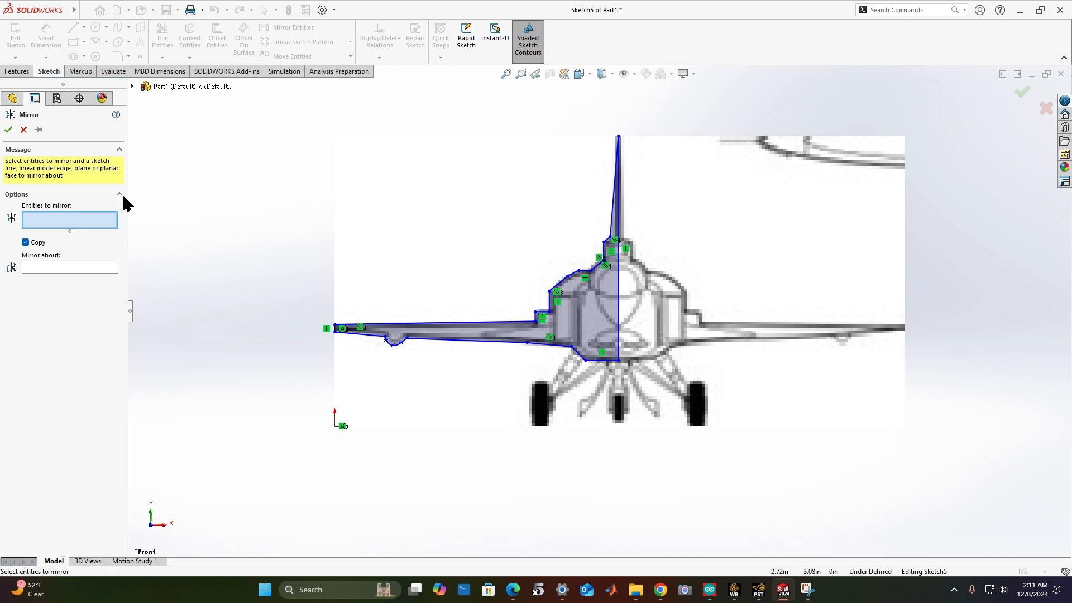
left_click_drag(284, 424, 751, 62)
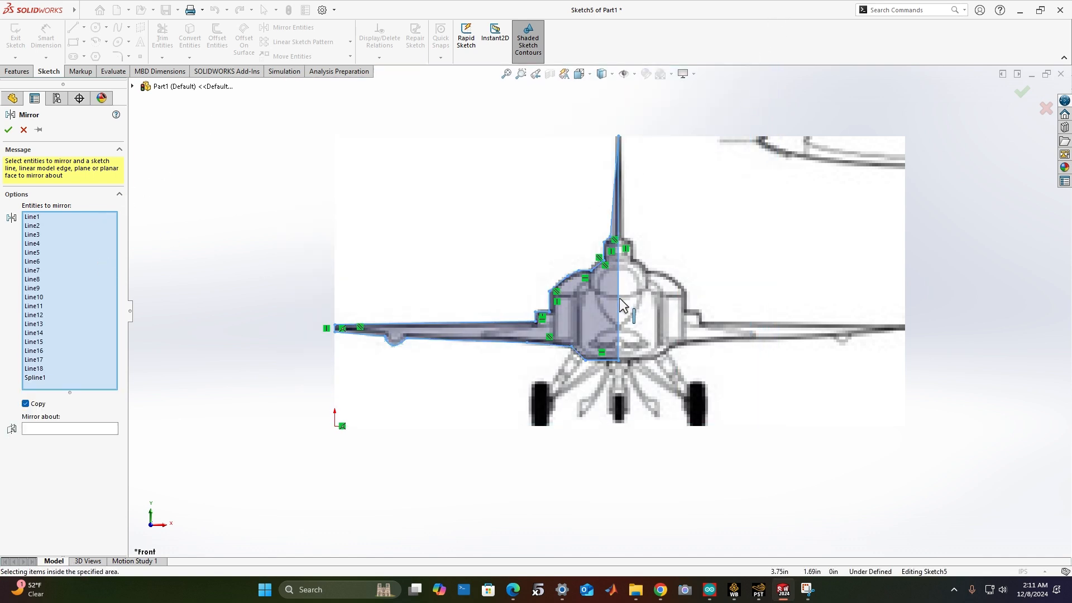
left_click(618, 299)
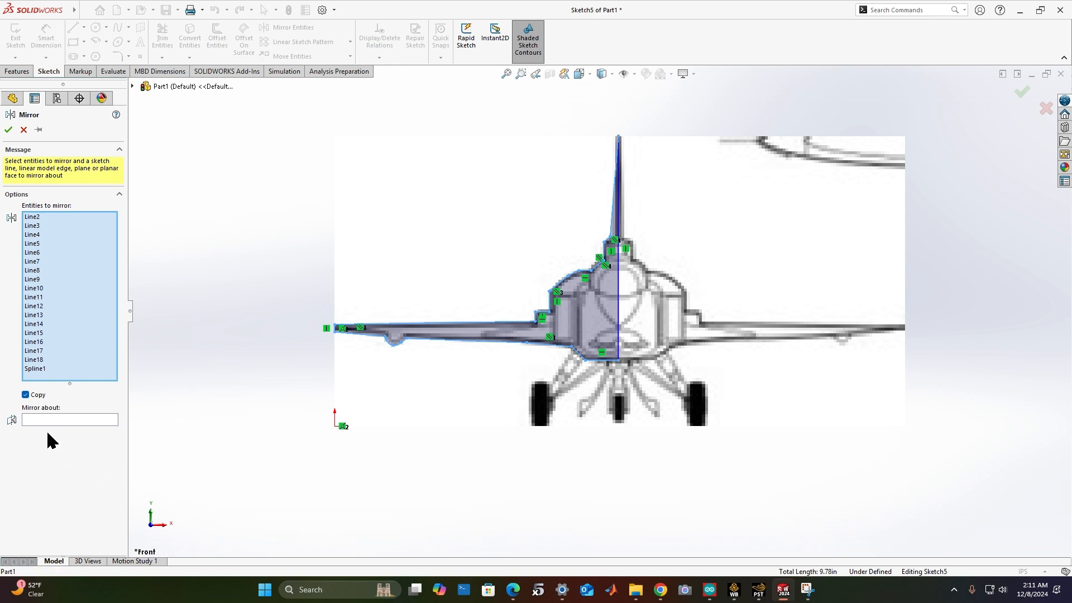
left_click(63, 417)
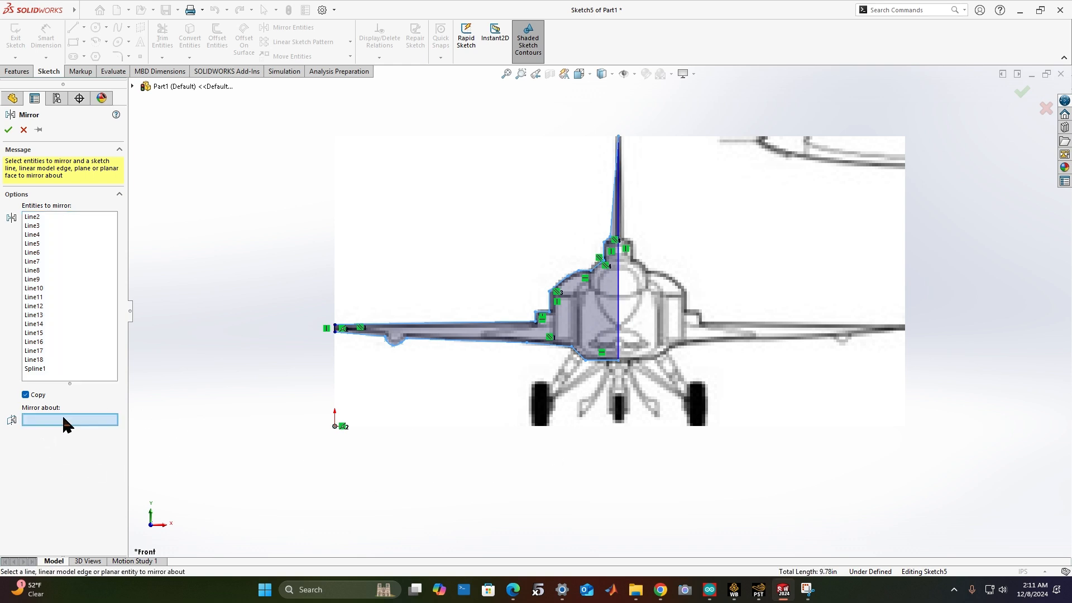
left_click(618, 309)
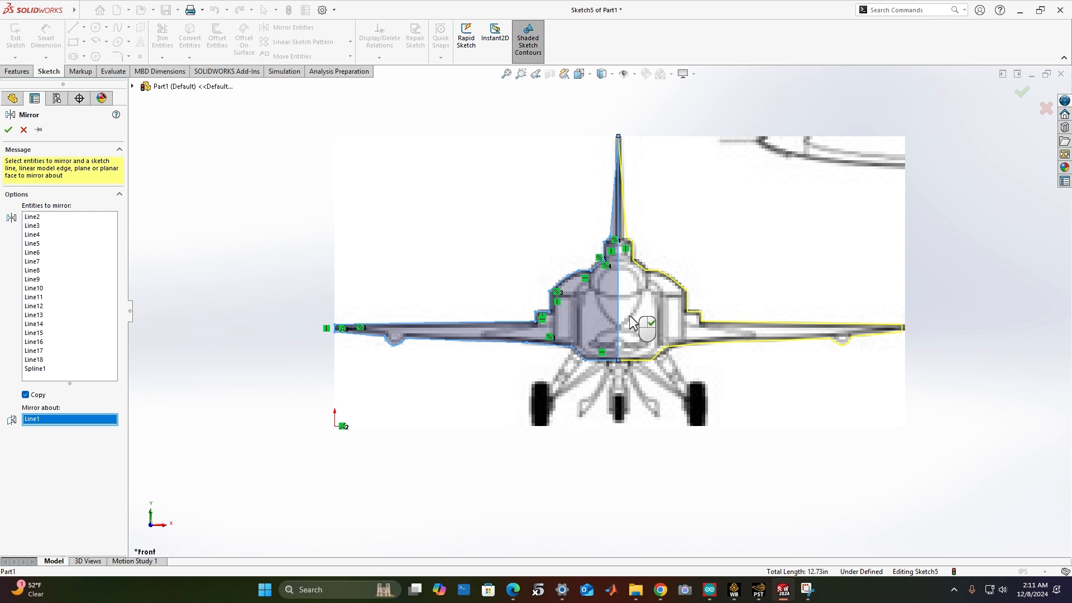
left_click(9, 130)
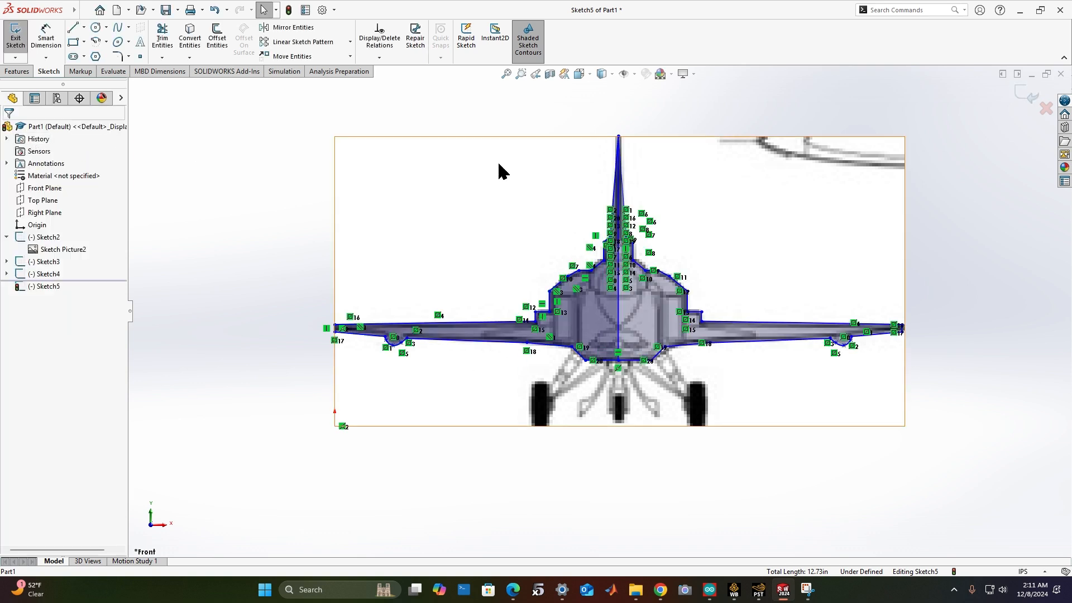
Delete the vertical centre line from the mirrored front outline and exit the sketch
left_click(619, 309)
key("Delete")
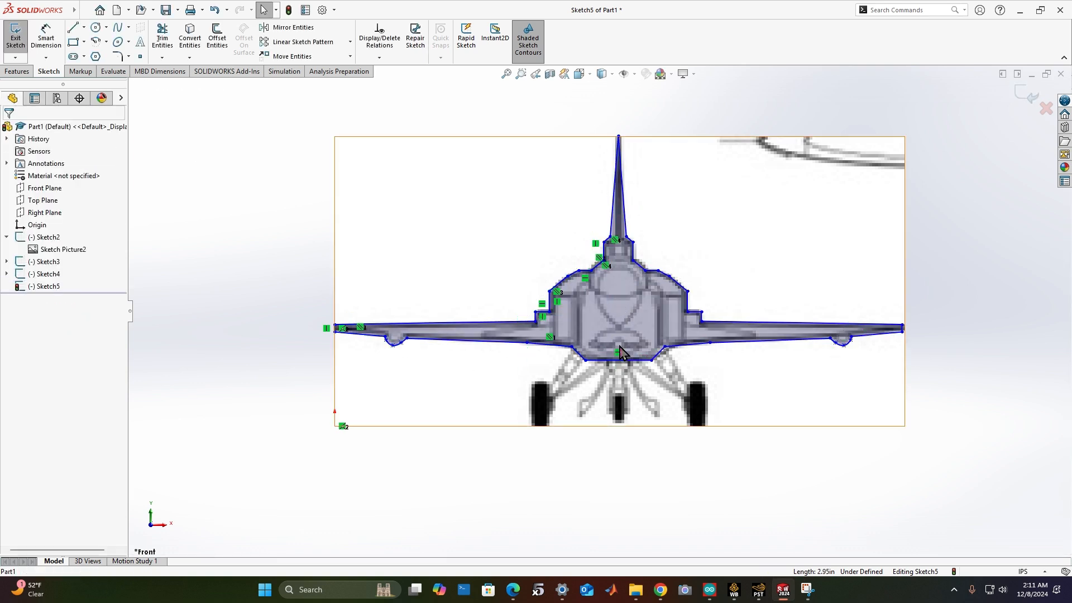
left_click(1028, 97)
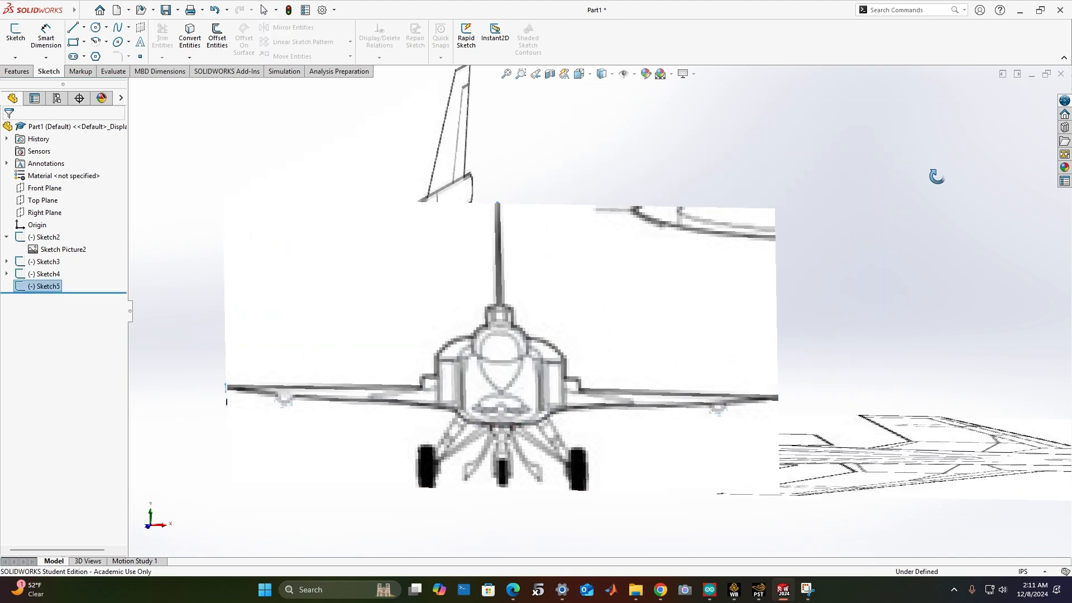
Start a new sketch on the Top Plane over the top-view picture
left_click(44, 200)
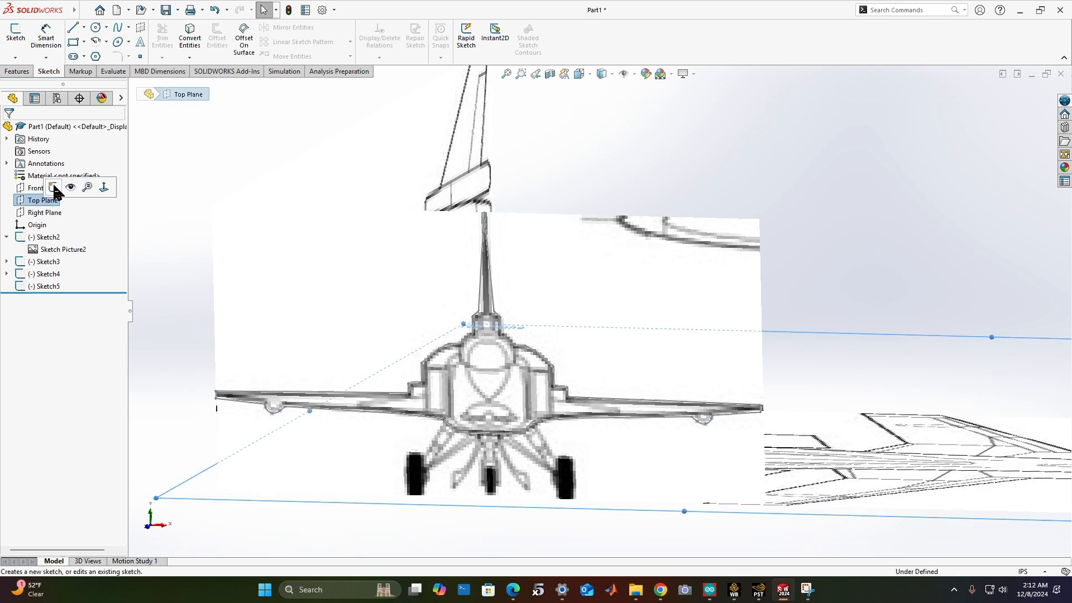
left_click(54, 188)
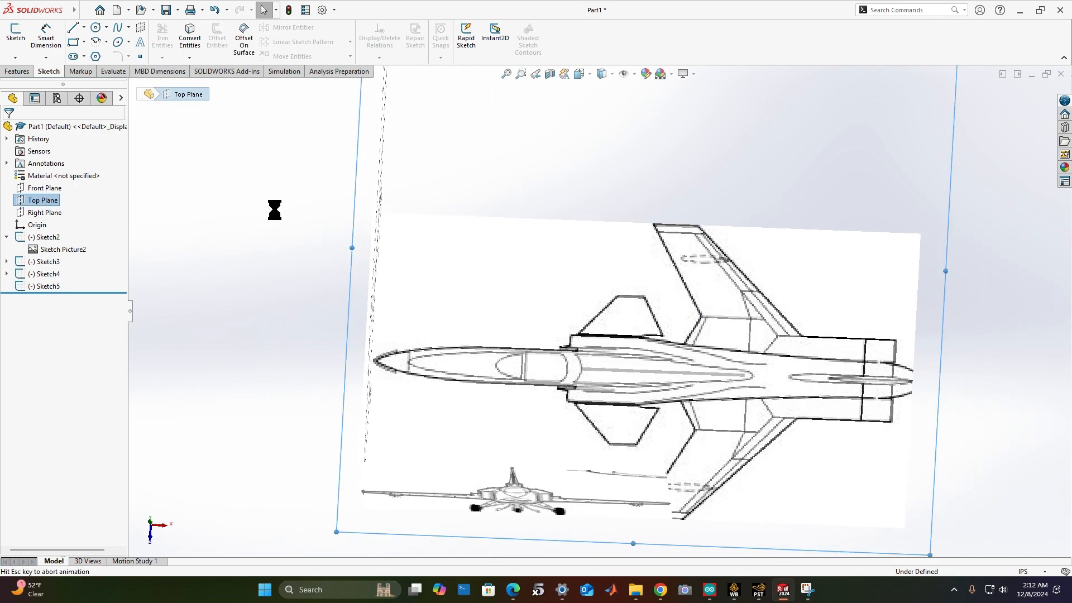
scroll(611, 507, "up", 2)
scroll(624, 496, "down", 2)
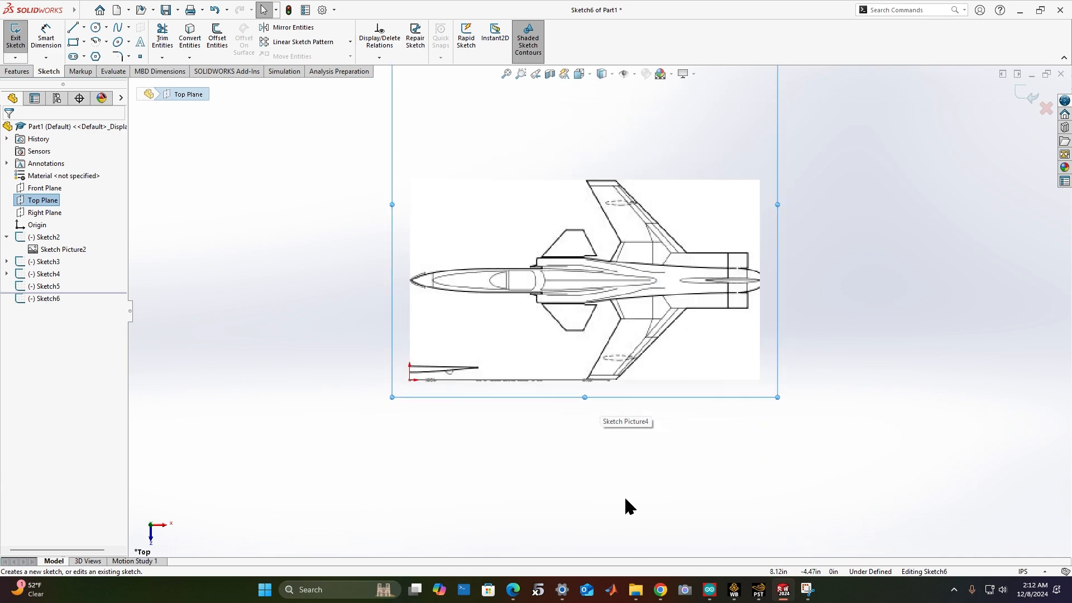
scroll(492, 211, "down", 1)
scroll(420, 198, "down", 3)
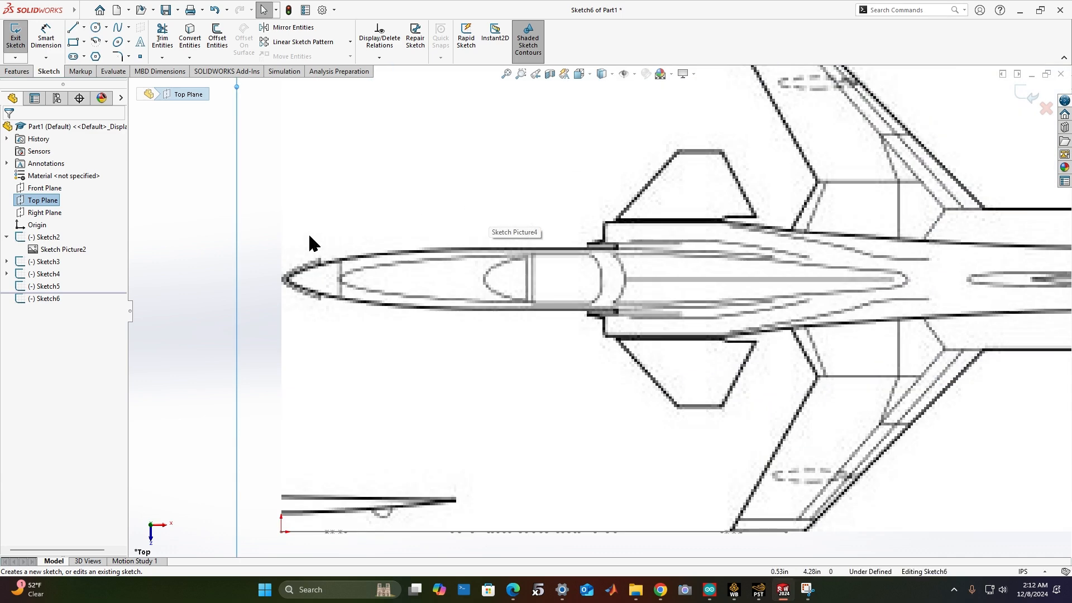
Trace the stepped intake edge beside the cockpit with connected vertical and horizontal lines, from the fuselage side out to the intake's front corner
left_click(73, 29)
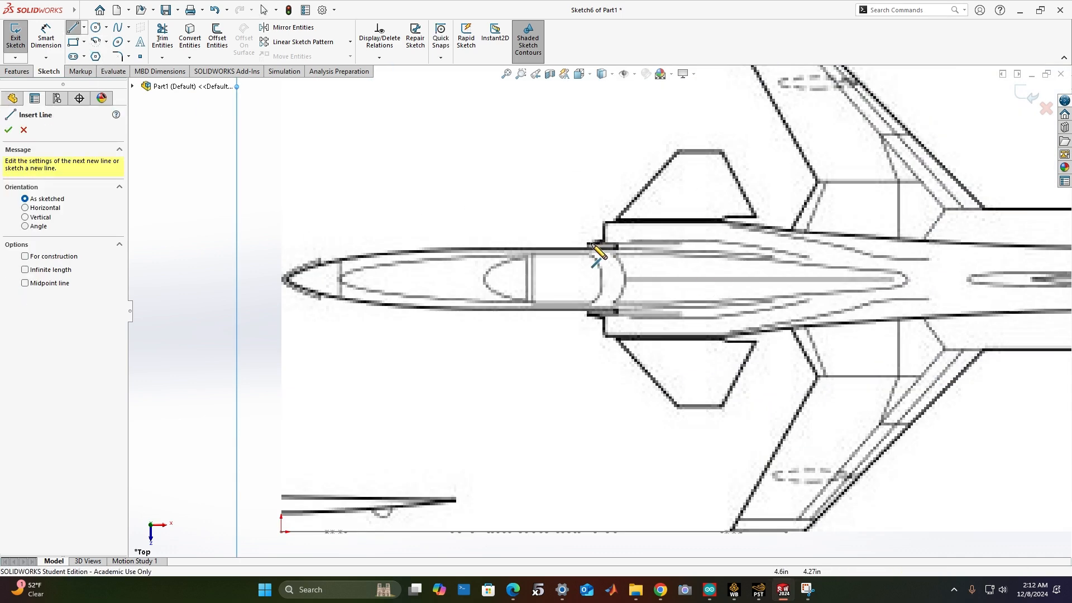
scroll(590, 251, "down", 4)
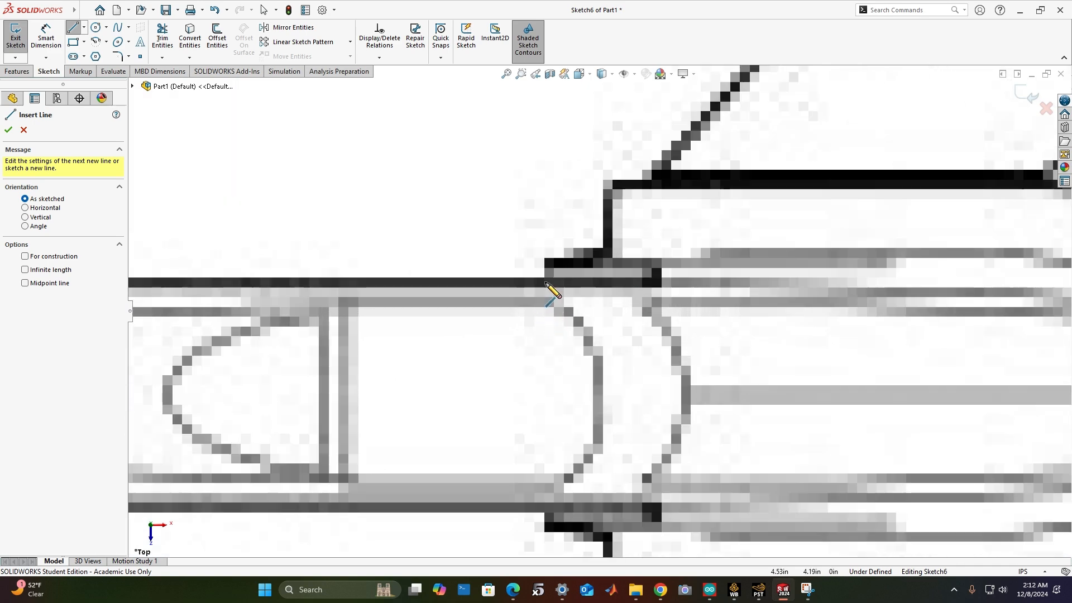
left_click(548, 282)
left_click(548, 260)
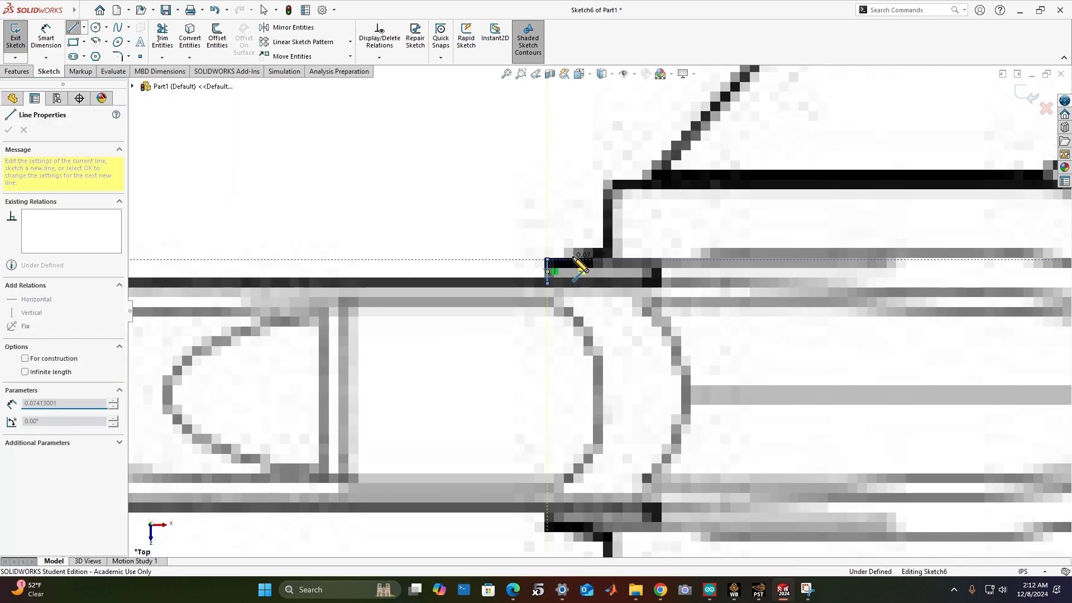
left_click(607, 260)
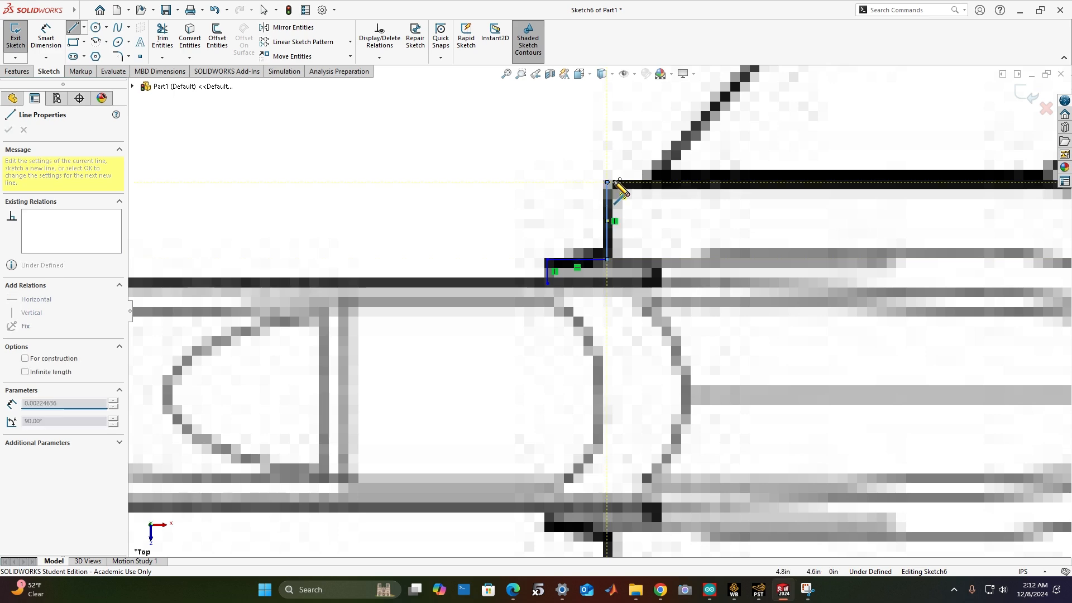
left_click(607, 183)
Continue the line chain around the canard's leading edge, tip and trailing edge, ending with a short vertical line to the fuselage side
scroll(649, 184, "up", 5)
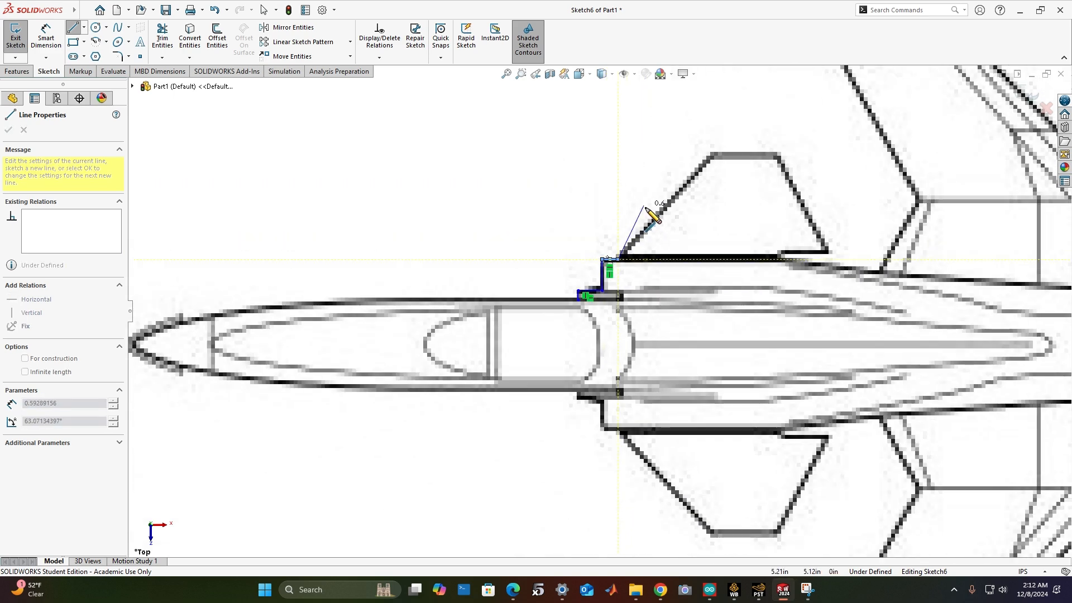
left_click(713, 153)
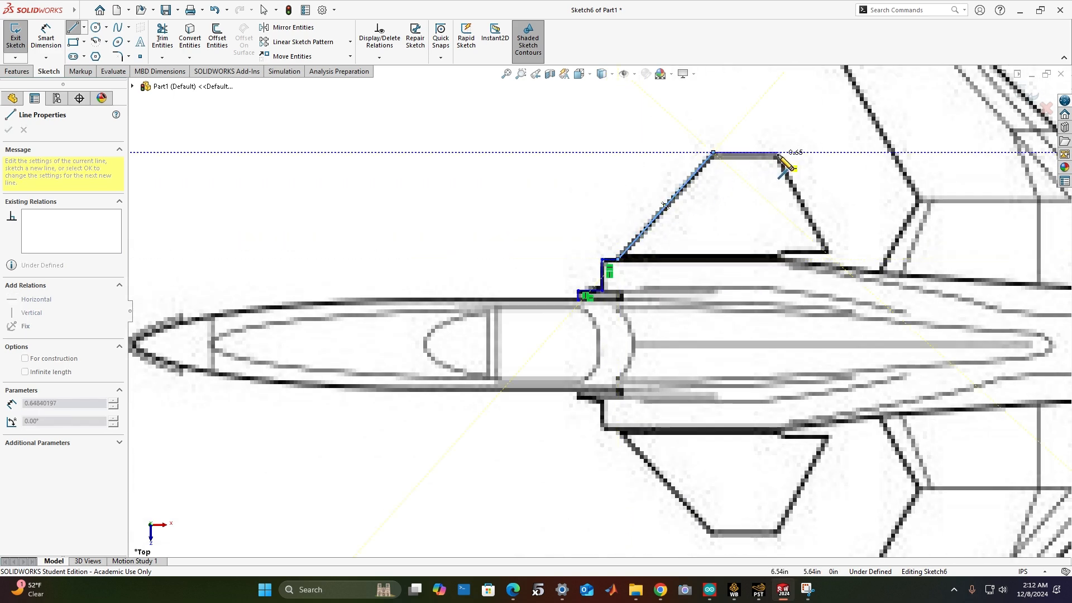
left_click(778, 153)
left_click(831, 251)
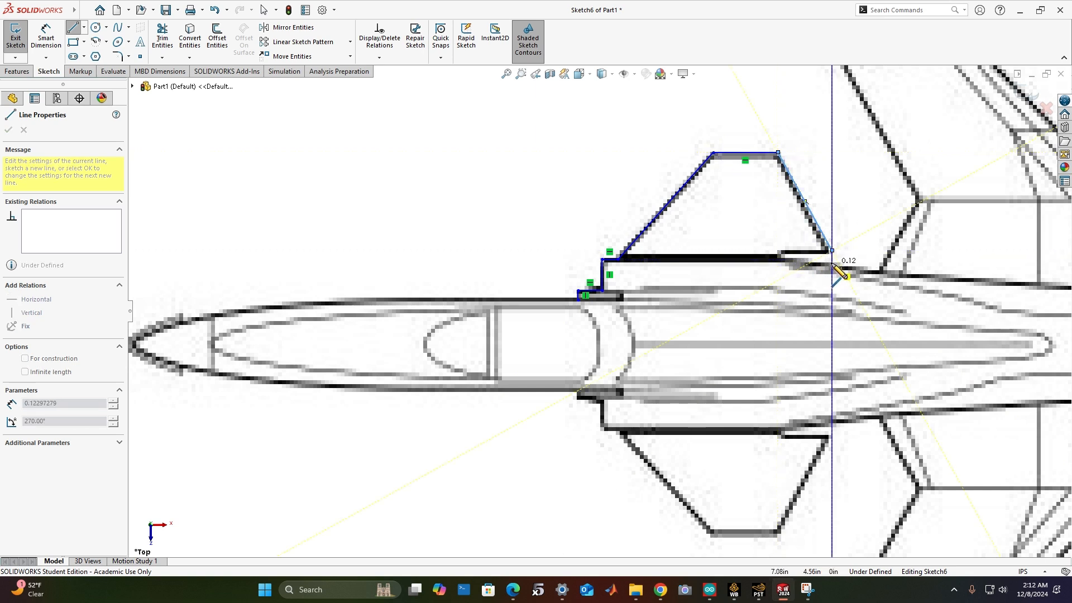
left_click(832, 262)
Continue the chain along the fuselage side to the wing root, then along the forward-swept leading edge and across the horizontal wing tip
left_click(881, 271)
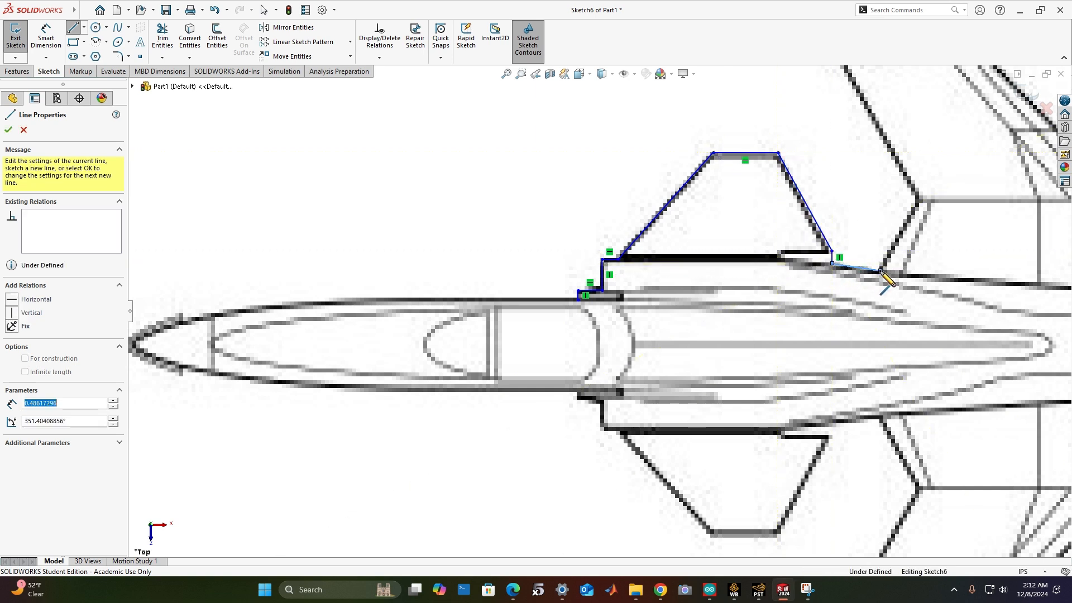
left_click(915, 200)
scroll(916, 201, "up", 3)
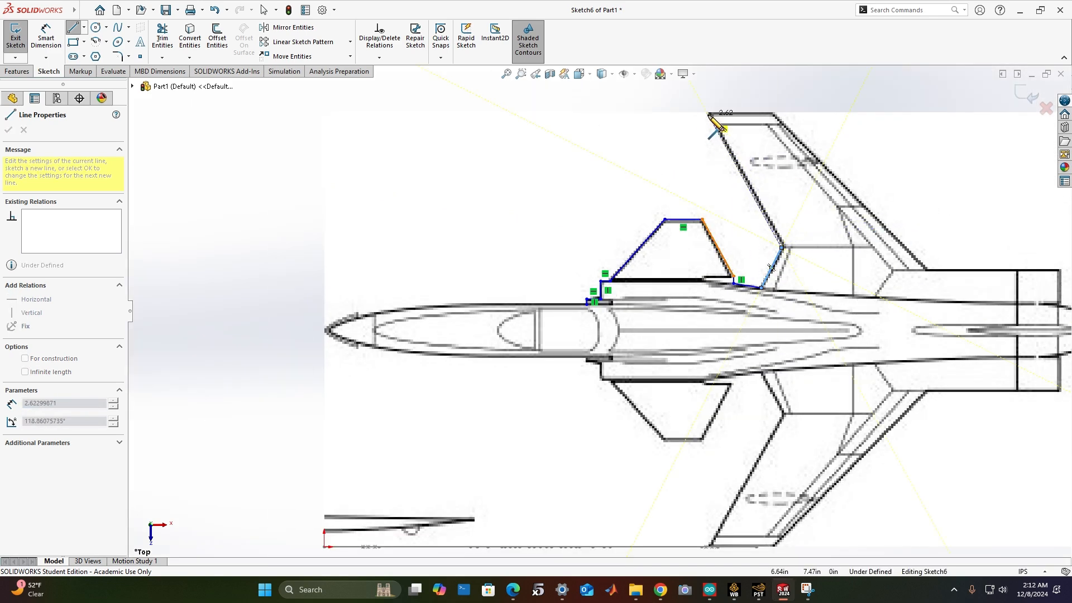
left_click(709, 114)
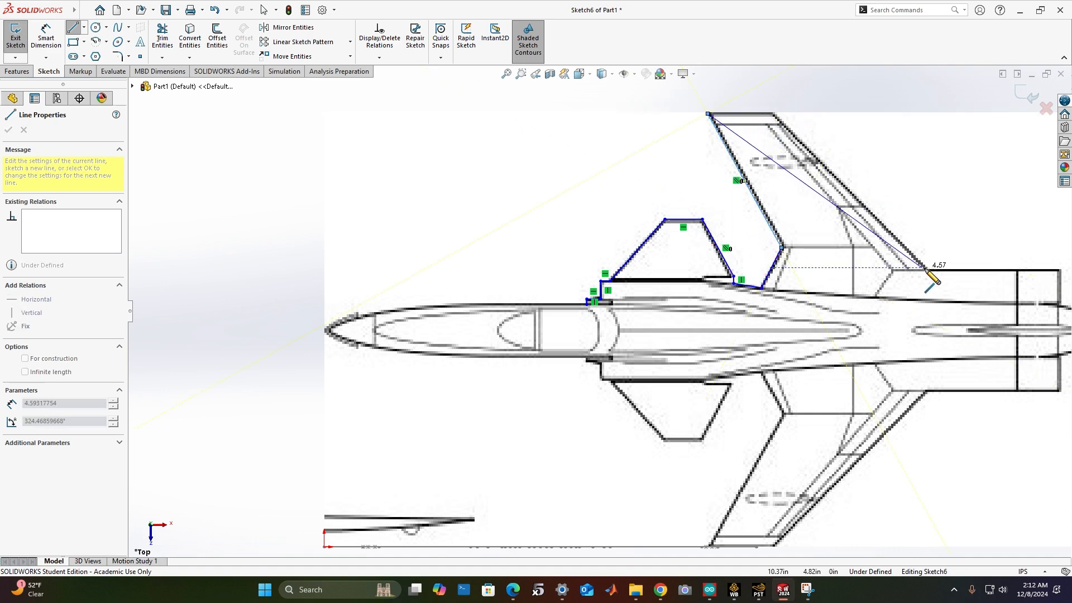
left_click(772, 114)
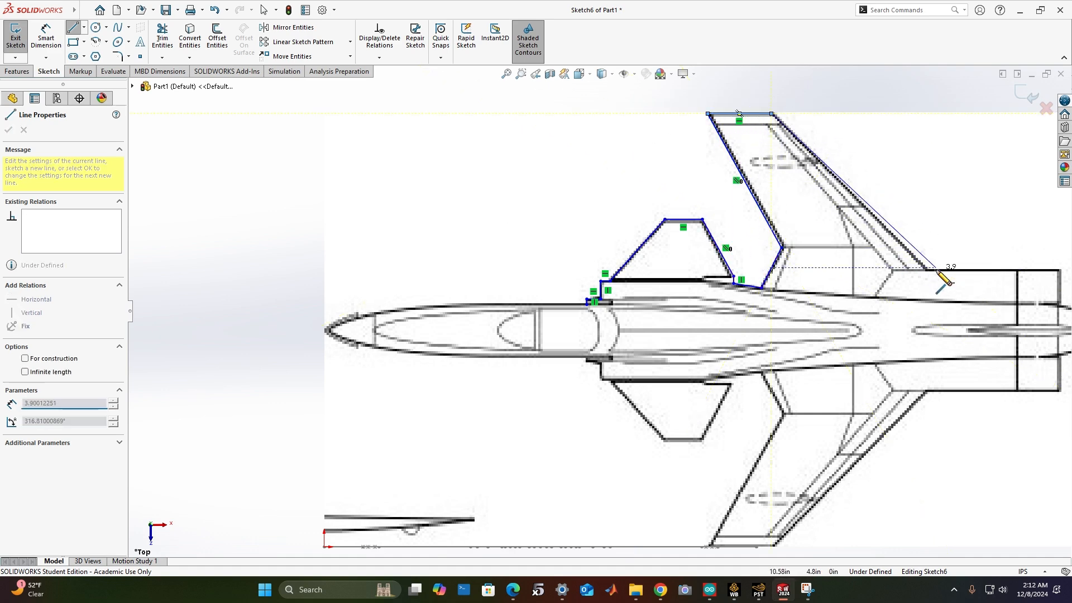
Continue the chain down the wing's trailing edge, along the rear strake's outer edge, and vertically inward to the start of the tail nozzle
left_click(925, 268)
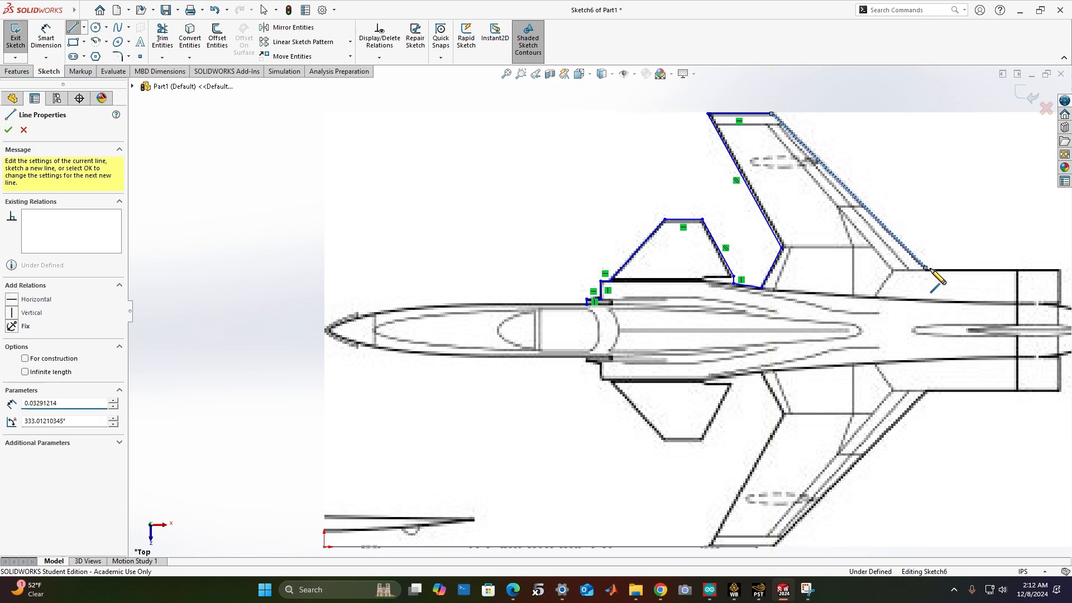
left_click(1061, 268)
scroll(818, 240, "up", 3)
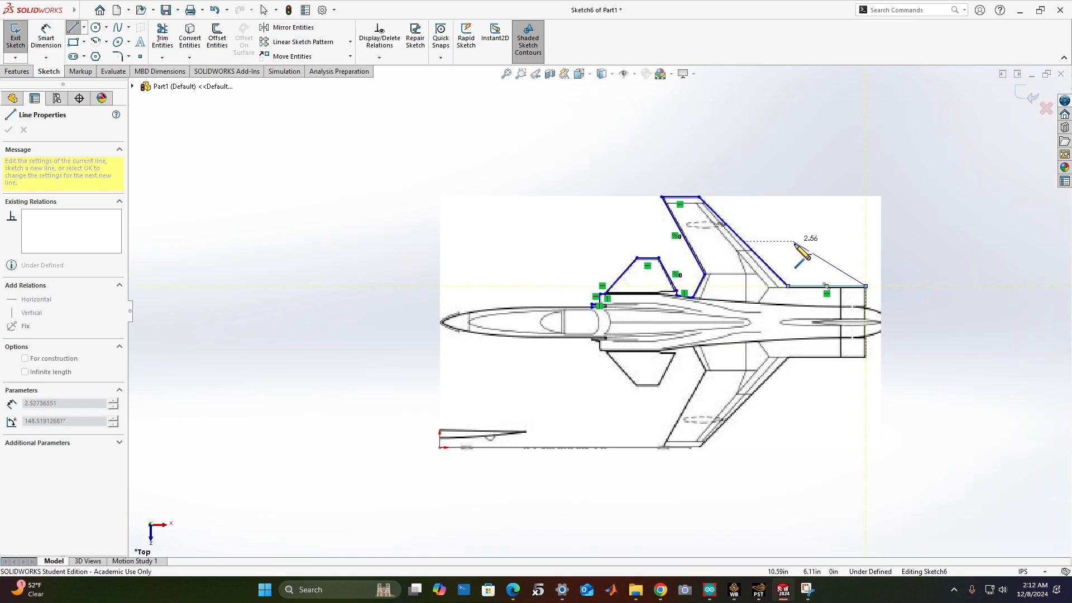
scroll(885, 330, "down", 7)
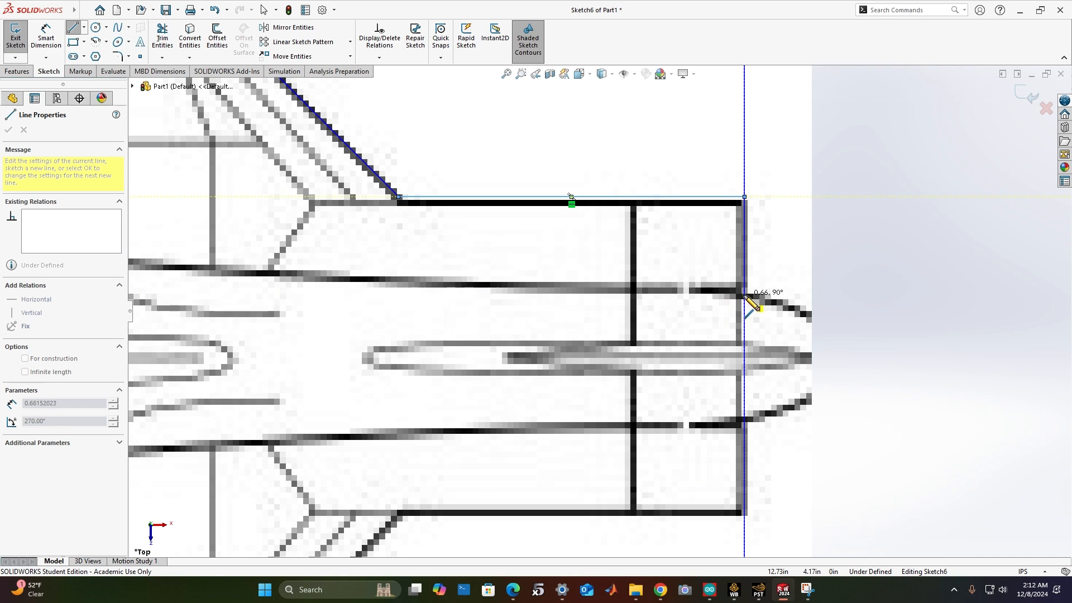
left_click(745, 295)
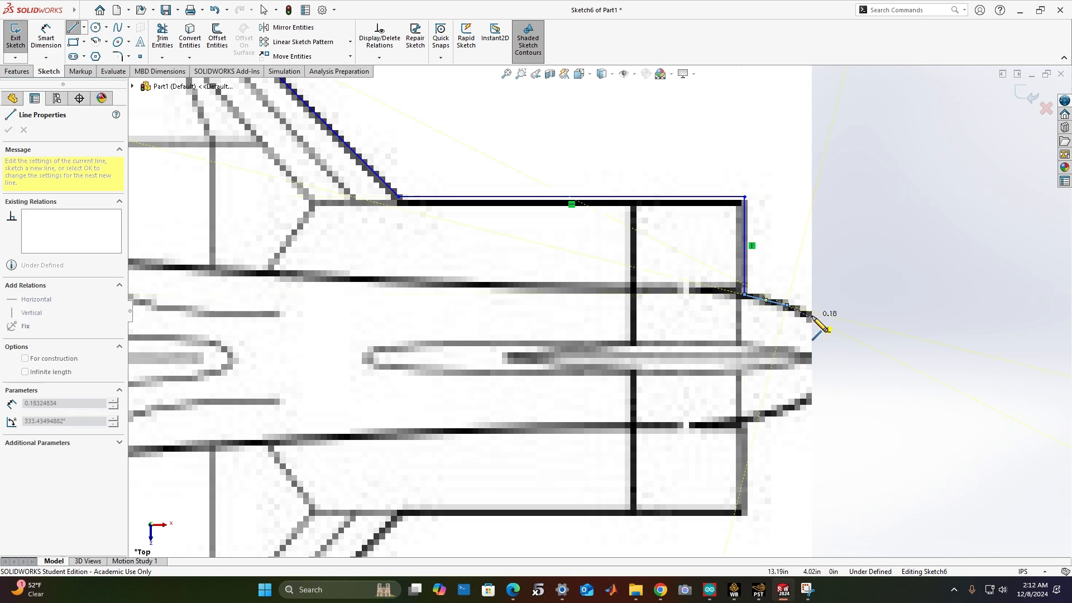
Finish the line chain around the tail tip to the aircraft's centreline, with a horizontal line about 13.18 in long forward to the nose tip
left_click(810, 317)
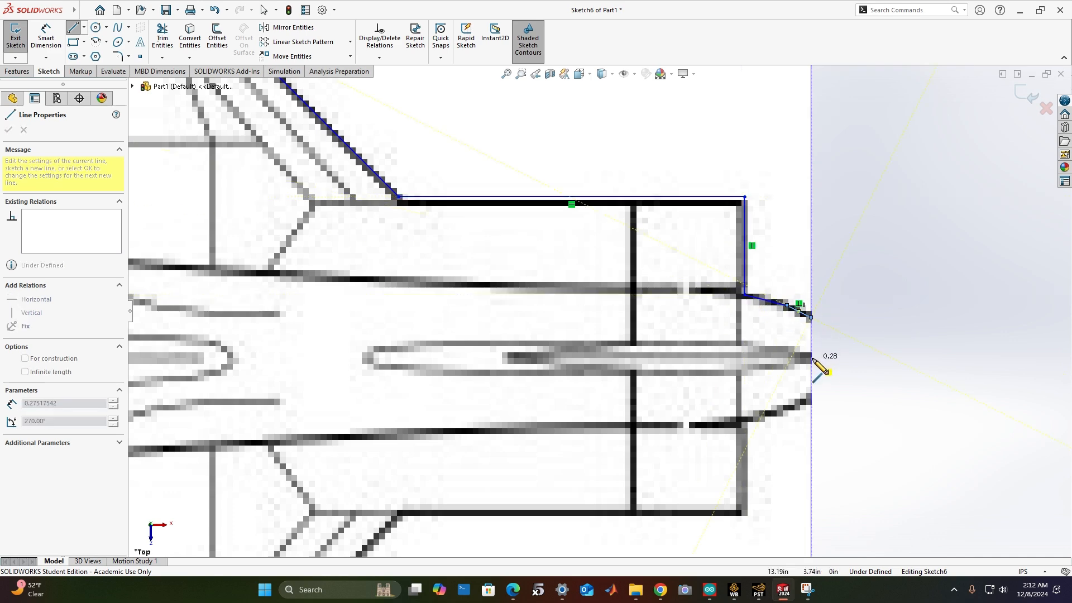
left_click(812, 358)
scroll(813, 359, "up", 5)
scroll(388, 340, "up", 6)
scroll(376, 307, "down", 3)
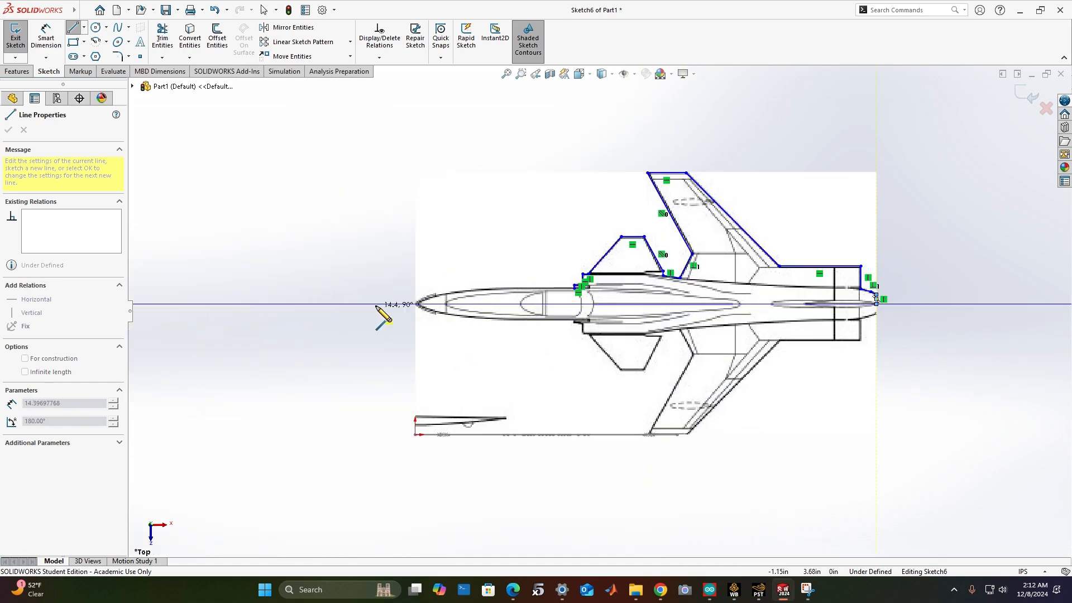
scroll(383, 317, "down", 3)
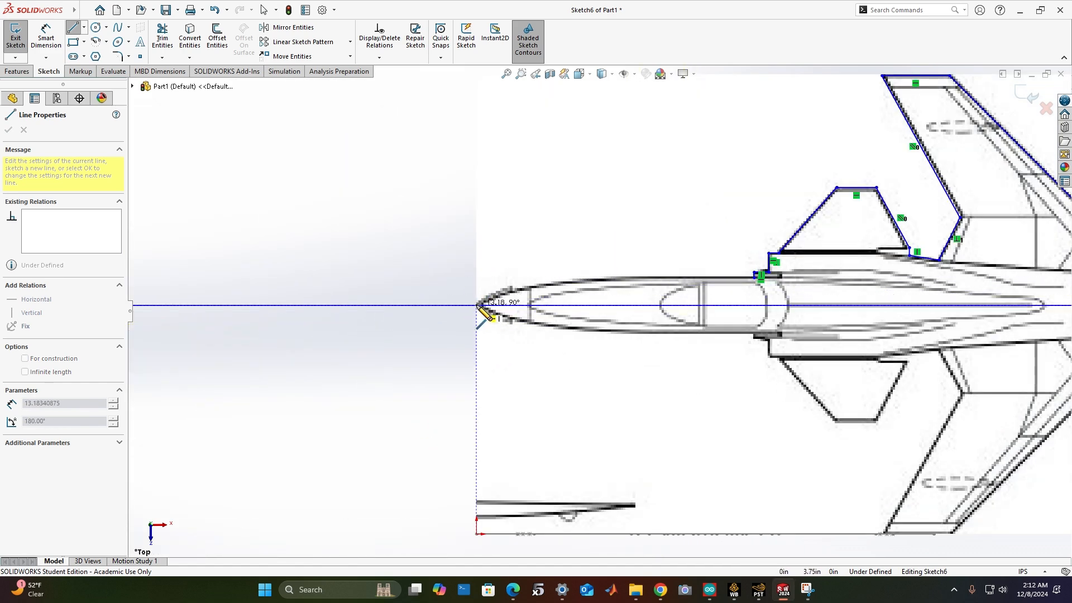
left_click(478, 306)
key("Escape")
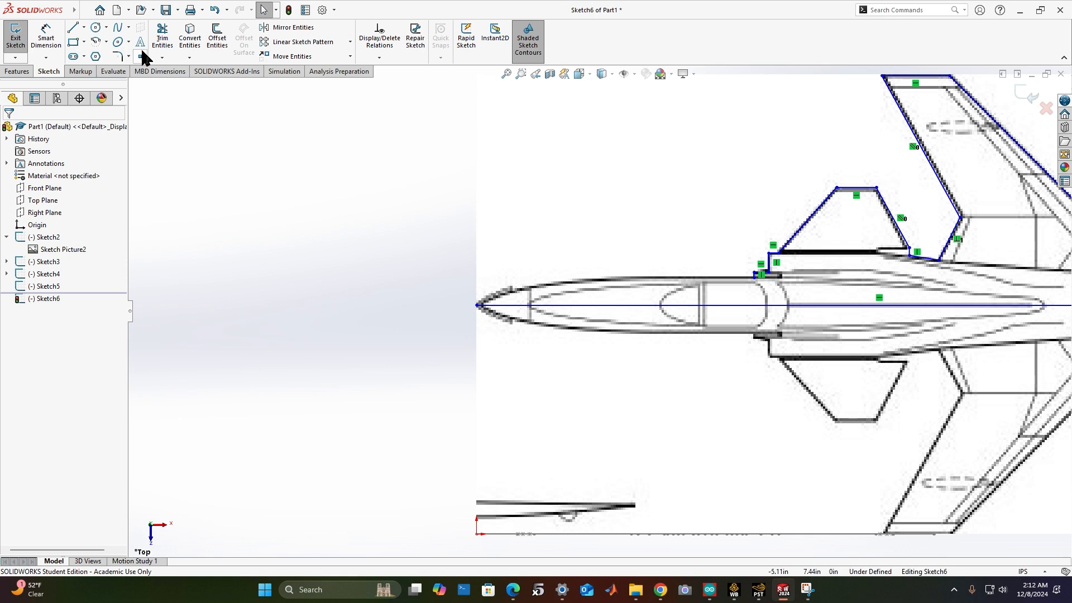
left_click(117, 28)
left_click(478, 305)
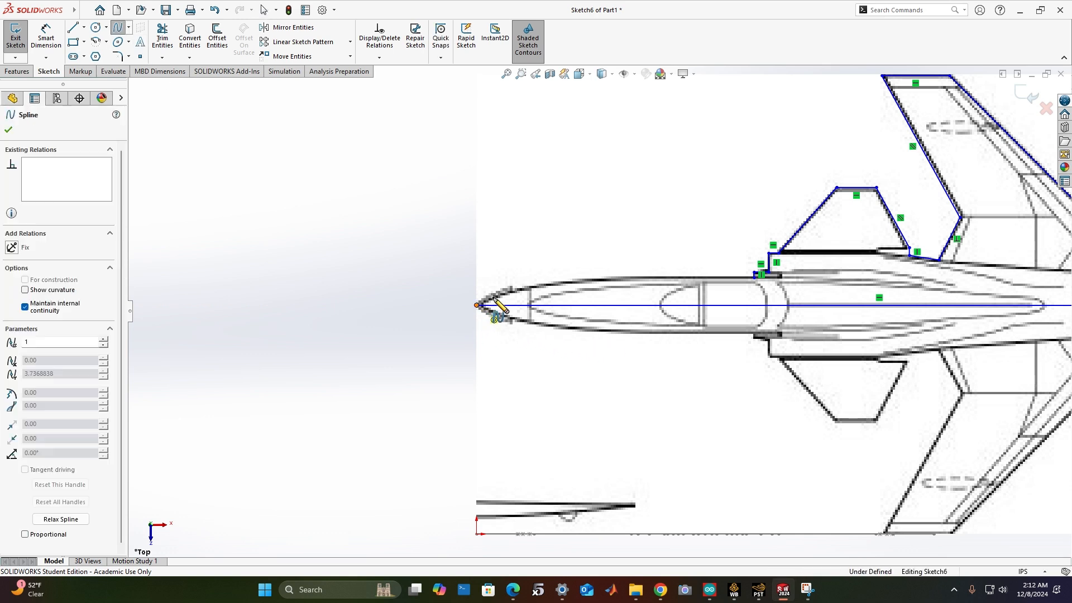
left_click(526, 281)
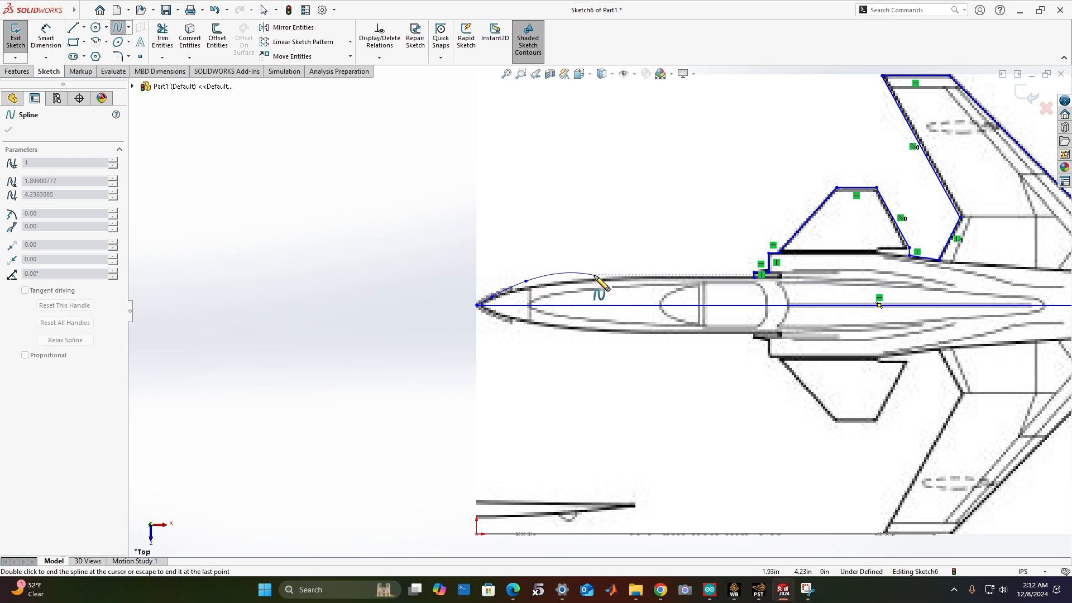
double_click(546, 279)
scroll(558, 279, "up", 3)
key("Escape")
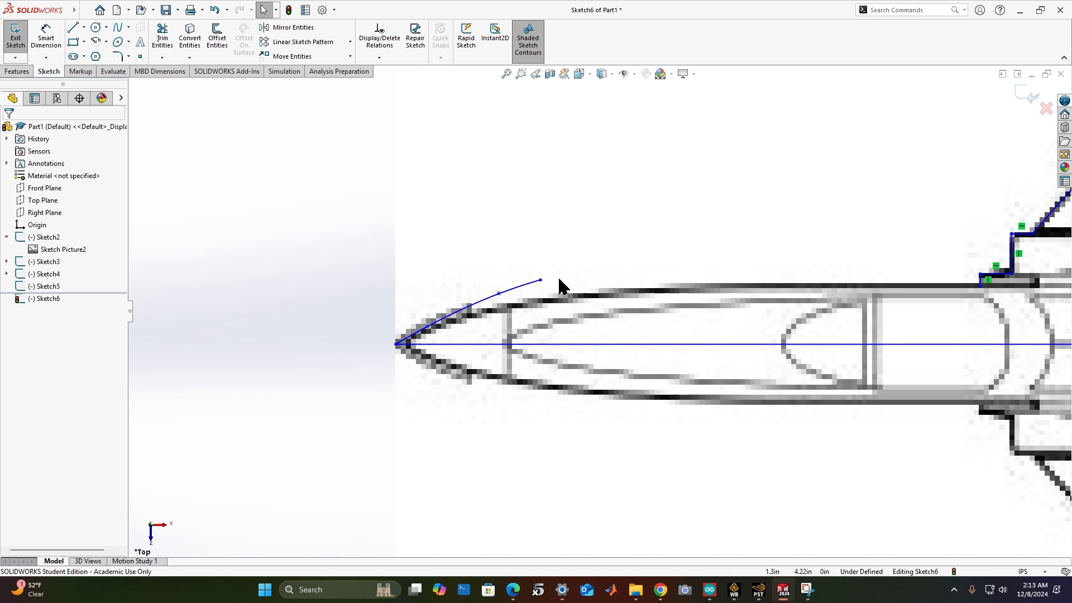
scroll(559, 279, "up", 2)
left_click(511, 287)
key("Delete")
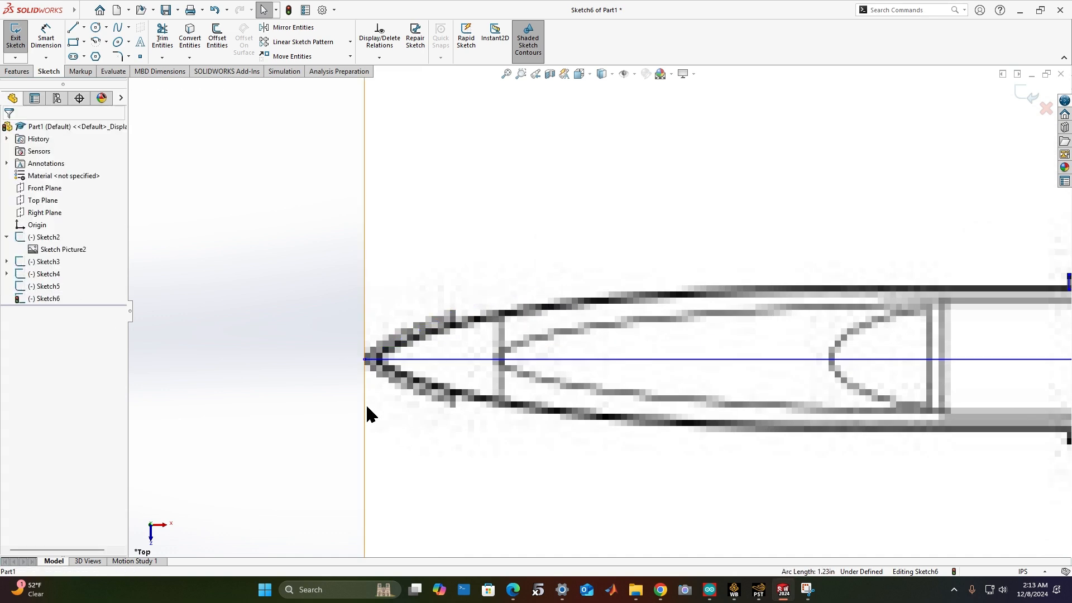
Trace the nose's upper curve with a spline from the nose tip, ending on the fuselage side about 2.17 in back
left_click(117, 27)
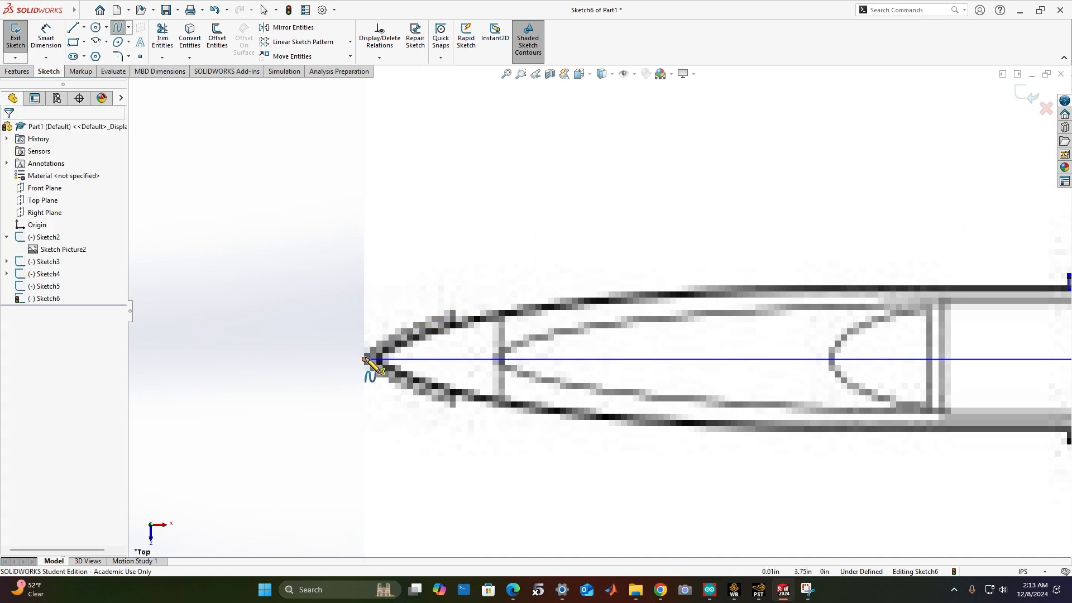
left_click(367, 357)
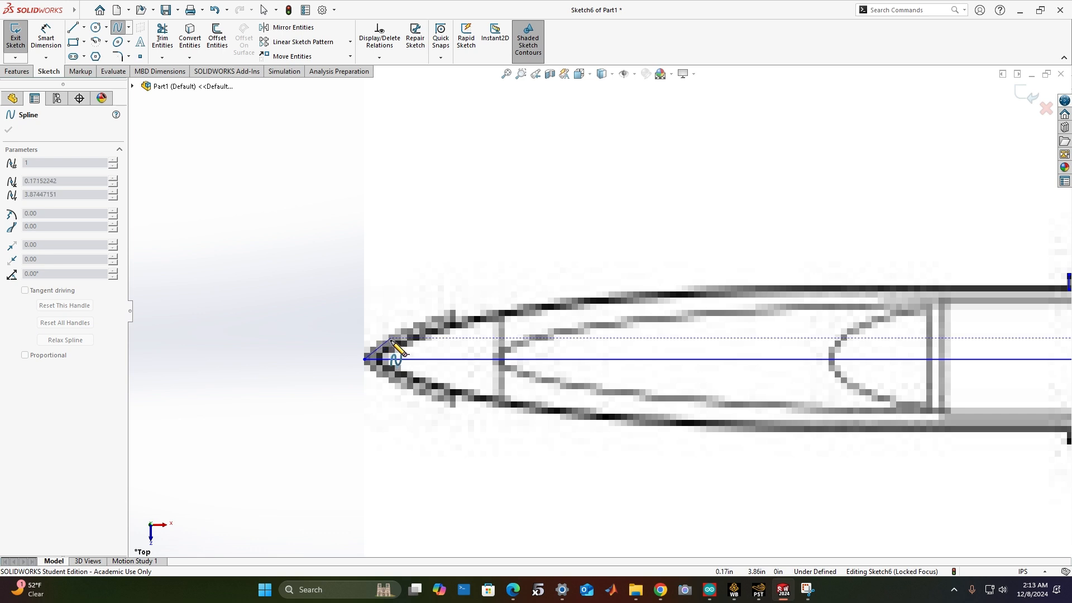
left_click(395, 342)
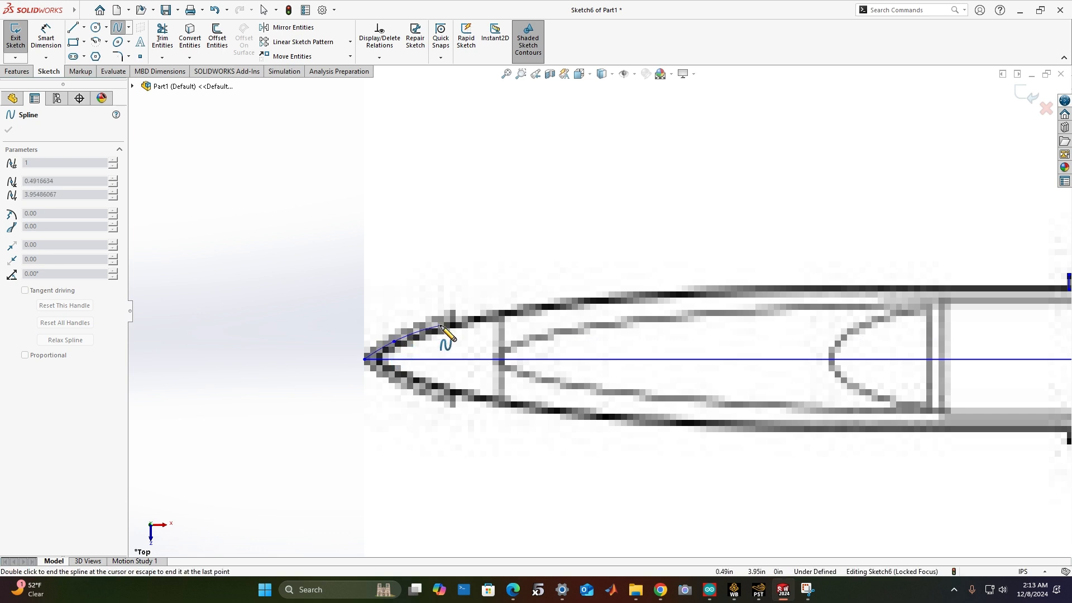
left_click(513, 312)
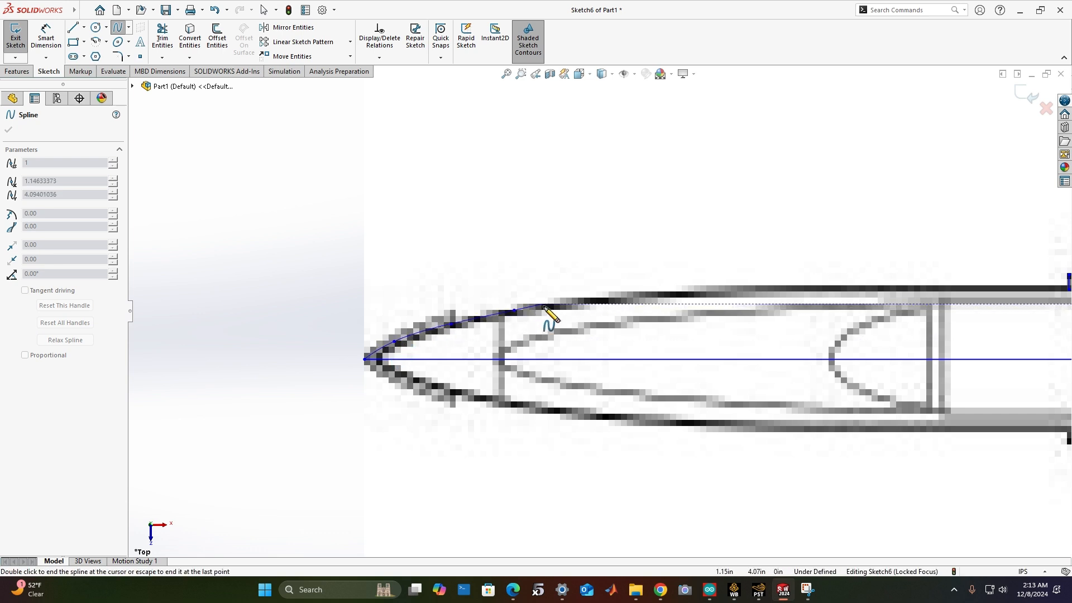
left_click(606, 294)
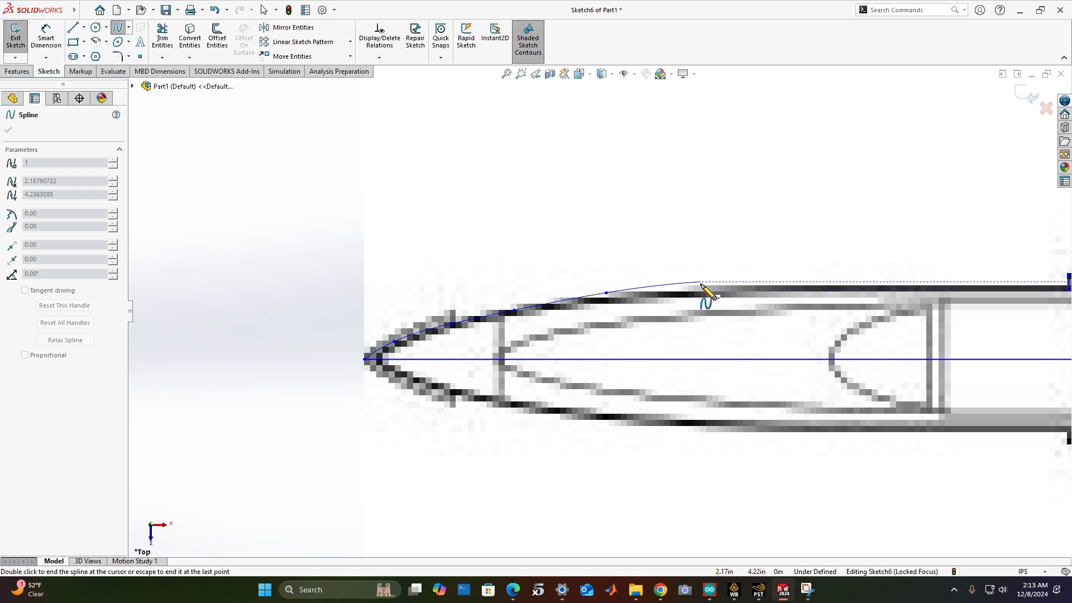
left_click(702, 285)
key("Escape")
Draw a horizontal line along the fuselage side from the nose spline's end to the intake's short vertical edge
scroll(673, 304, "up", 8)
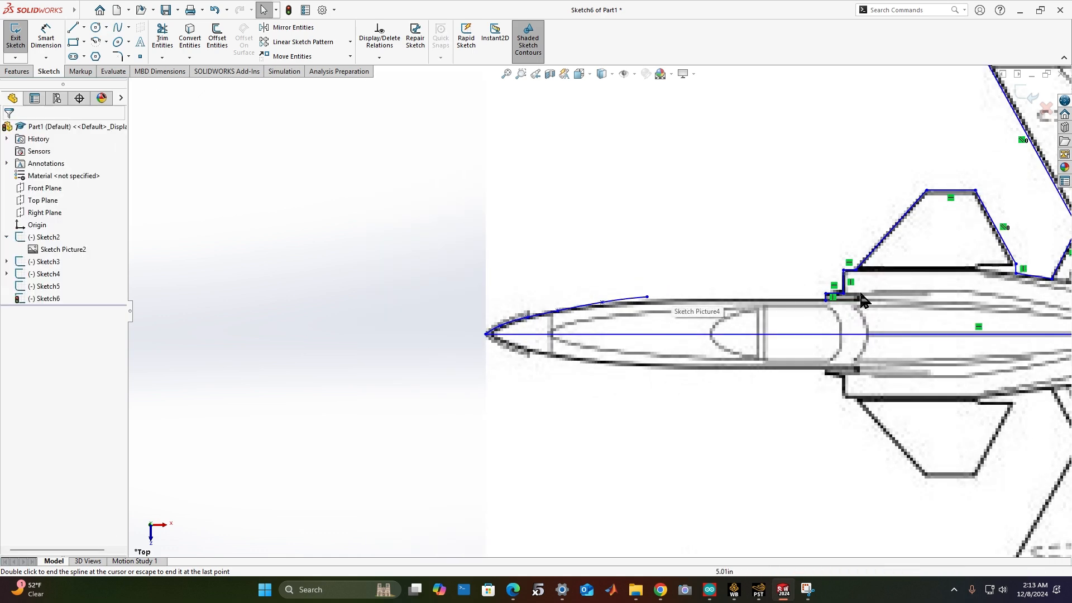
scroll(671, 311, "down", 8)
left_click(73, 28)
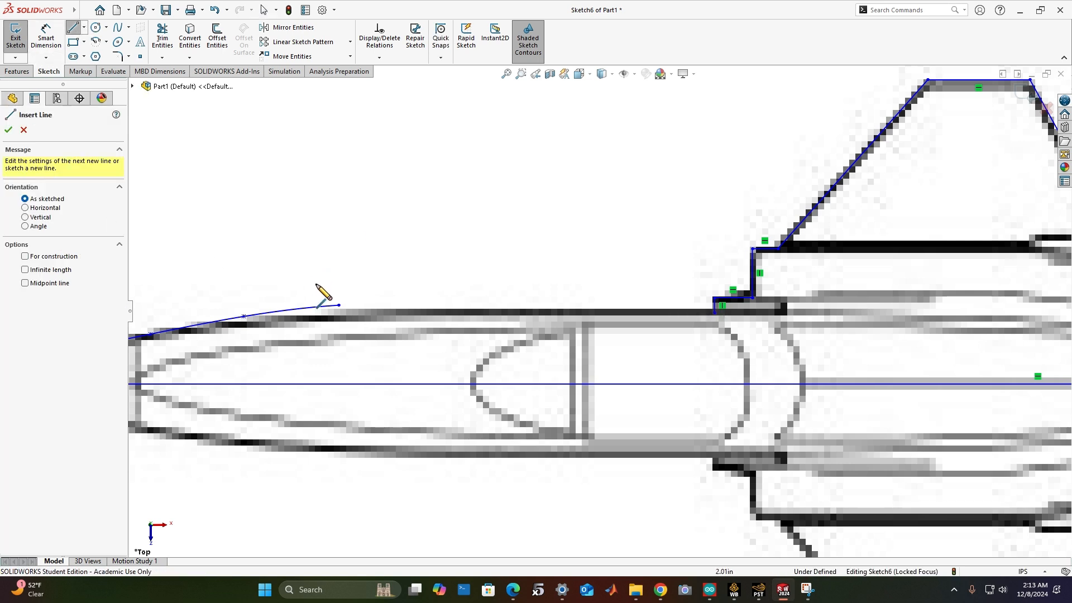
left_click(339, 305)
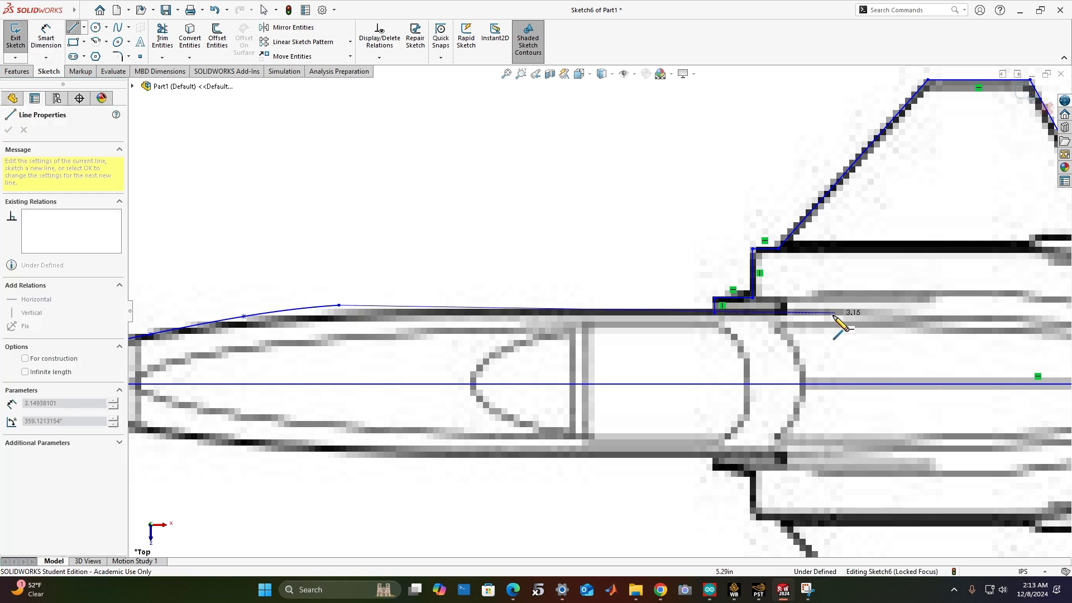
left_click(715, 305)
key("Escape")
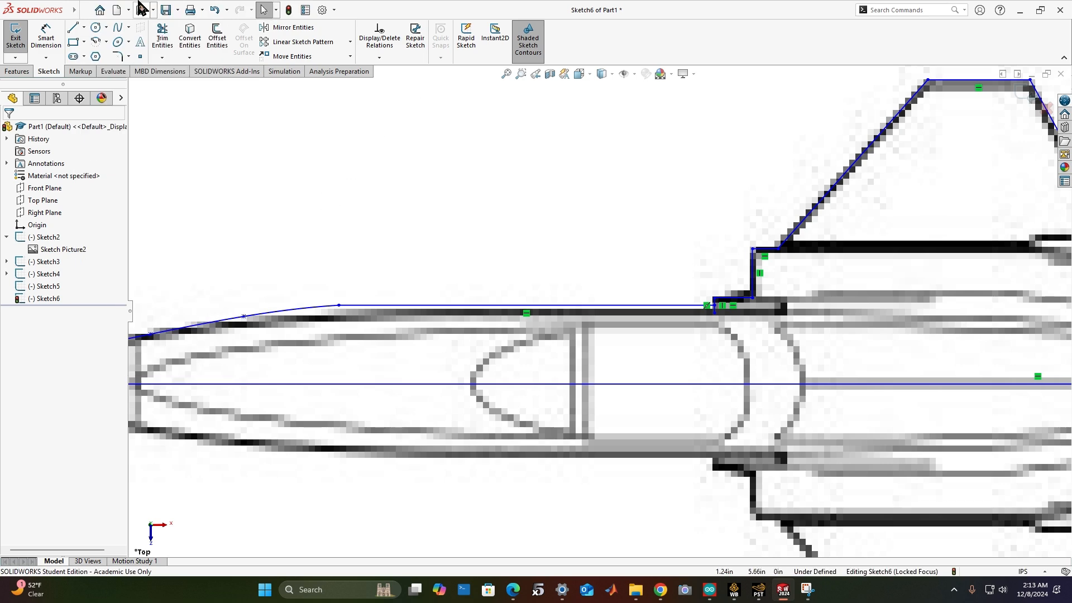
Trim the excess of the intake's short vertical line where it extends below the new fuselage side line
left_click(162, 38)
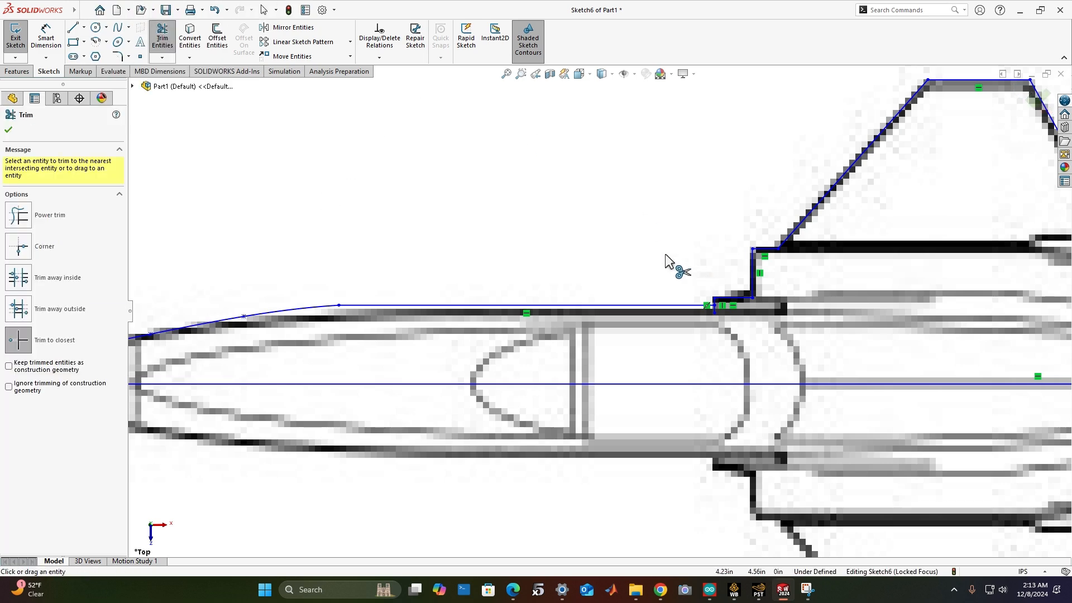
left_click(712, 310)
left_click(560, 303)
scroll(674, 307, "up", 10)
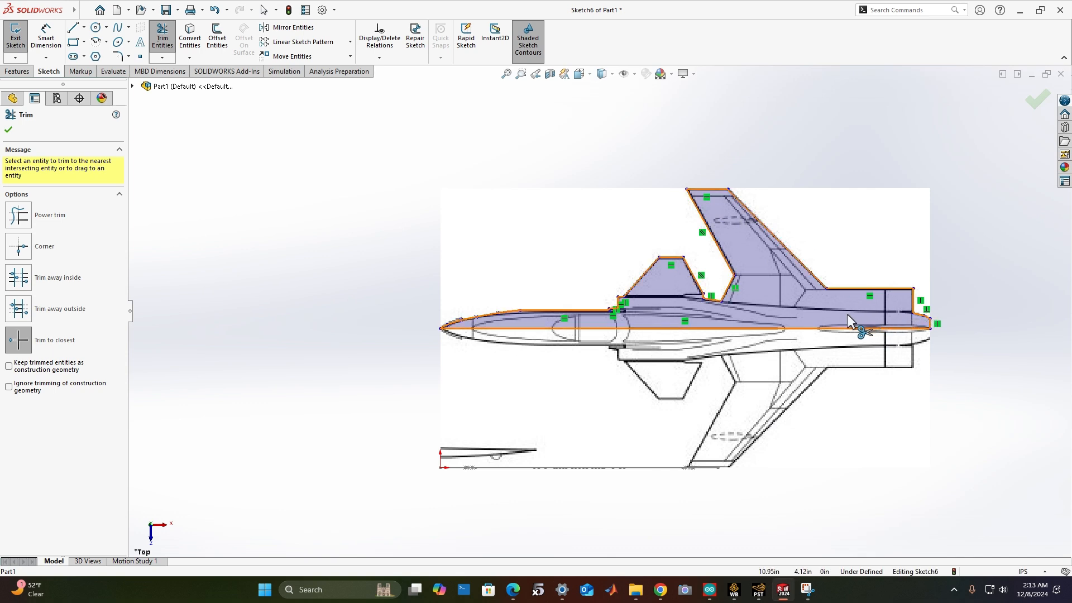
key("Escape")
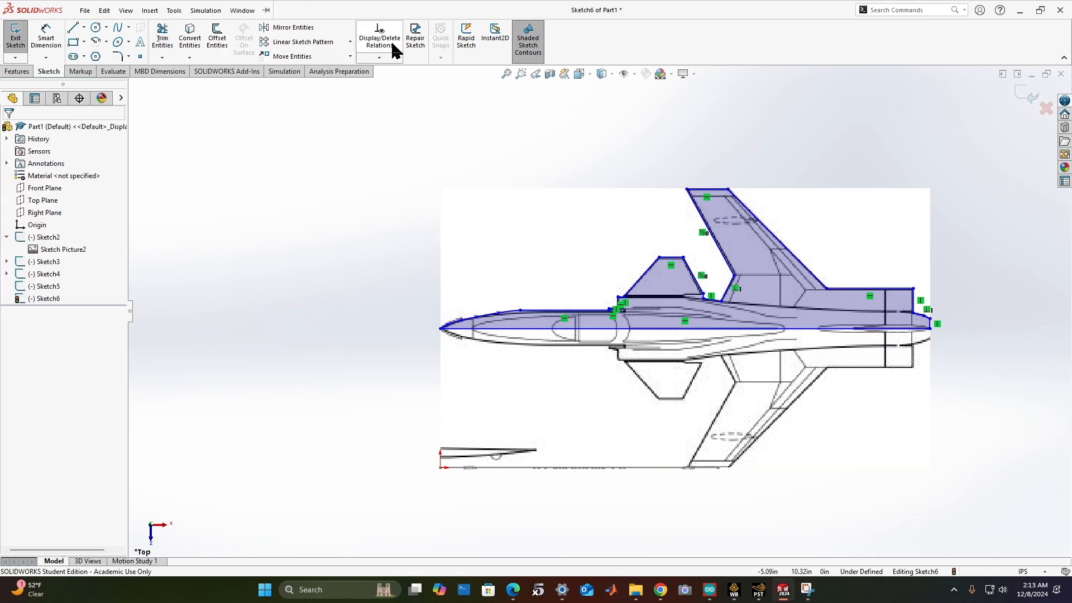
Mirror the whole half outline about the horizontal centreline, excluding that line from the mirrored entities, and delete the centreline
left_click(286, 27)
left_click_drag(300, 417, 1024, 170)
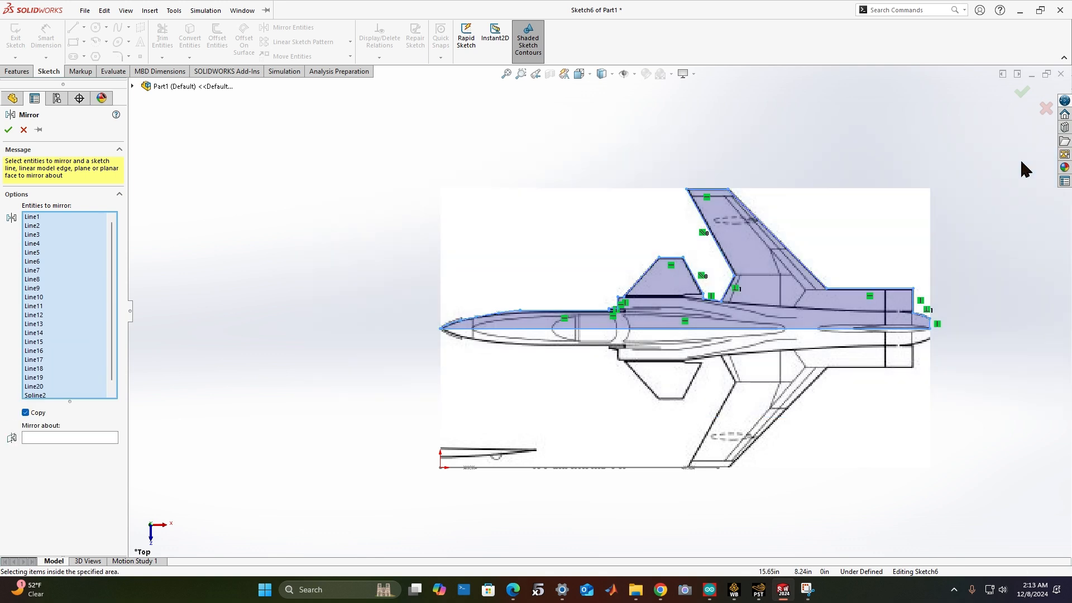
left_click(569, 329)
left_click(51, 438)
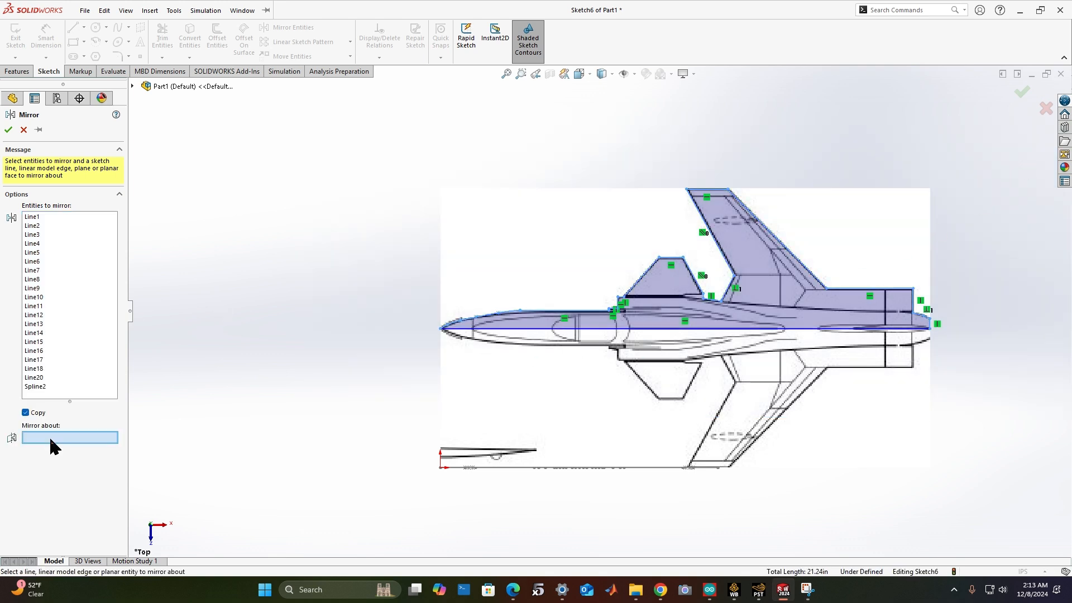
left_click(517, 329)
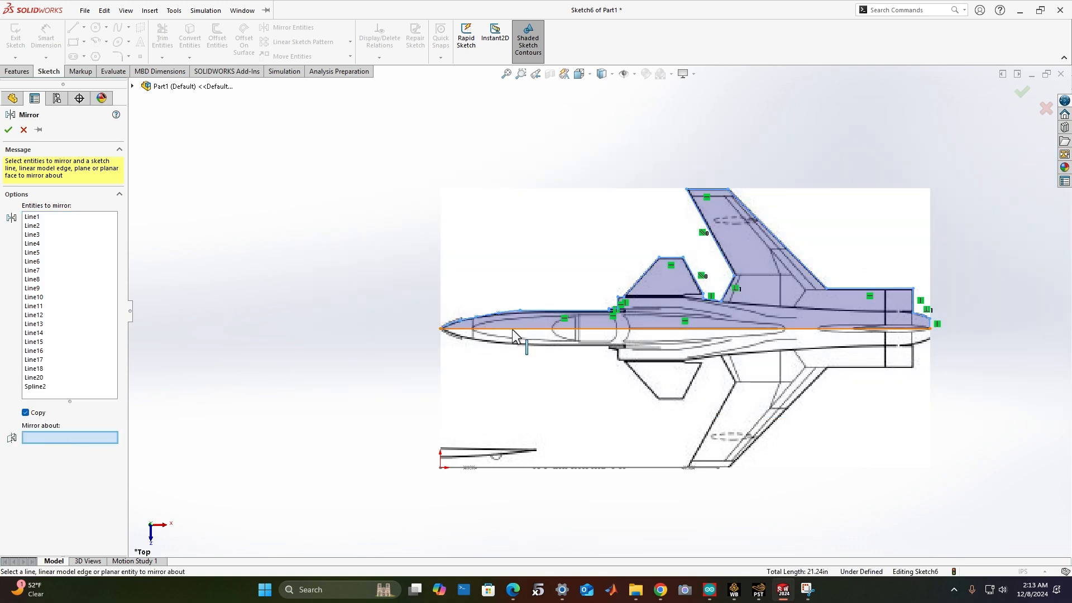
left_click(8, 130)
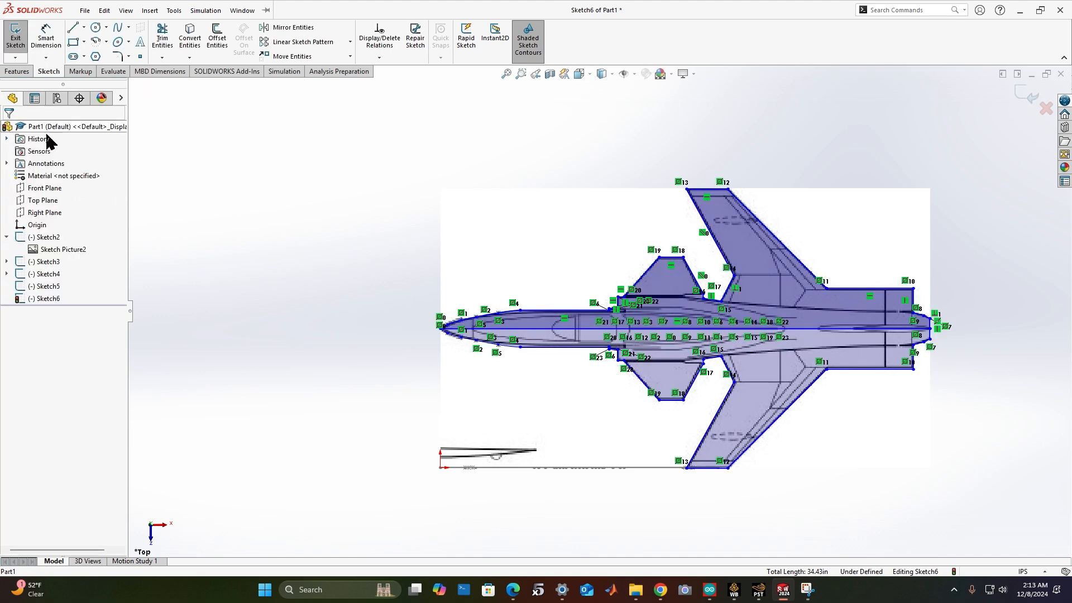
left_click(586, 330)
key("Delete")
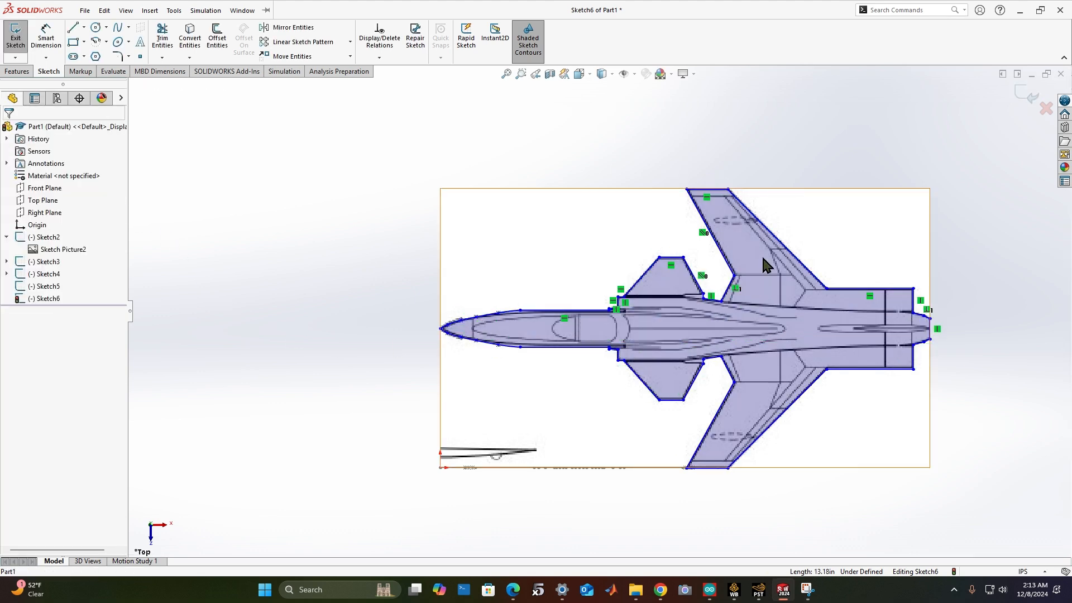
Close the top outline sketch and start a new sketch on the Right Plane over the side-view picture
left_click(1018, 74)
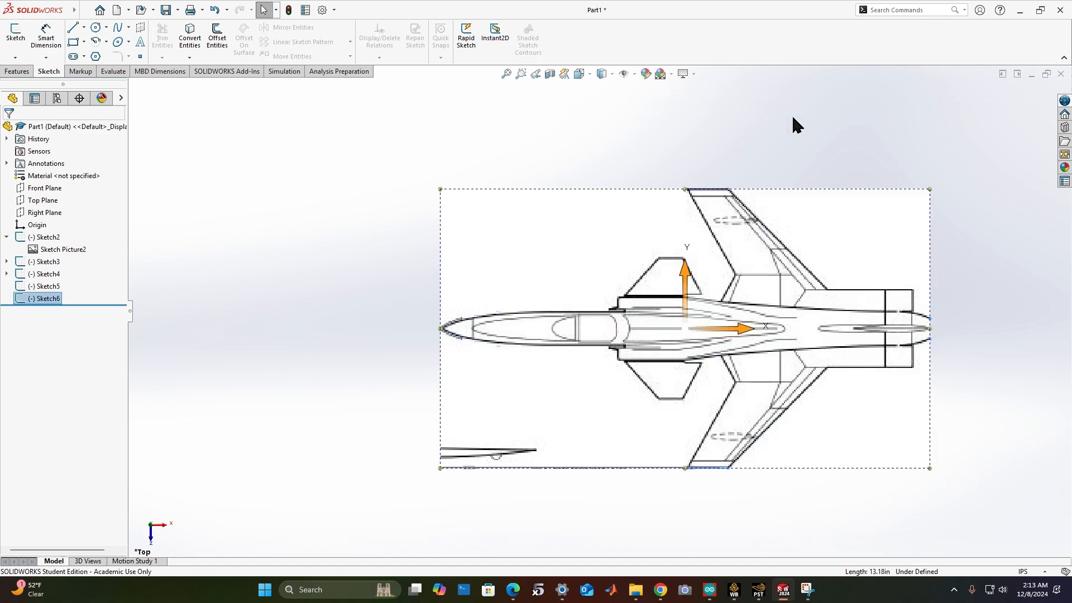
left_click(44, 213)
left_click(65, 194)
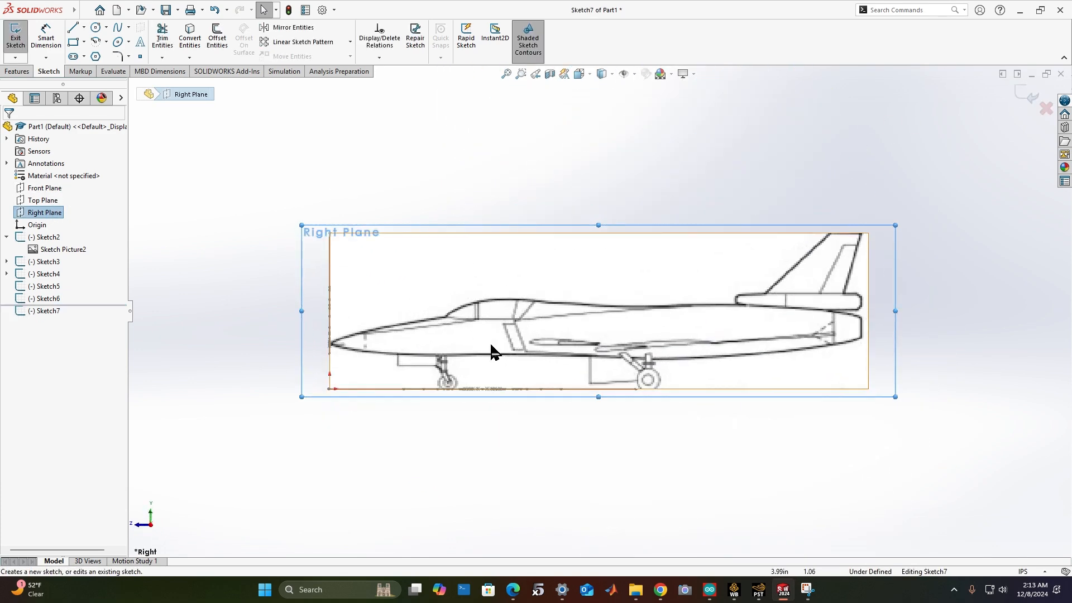
scroll(417, 328, "down", 3)
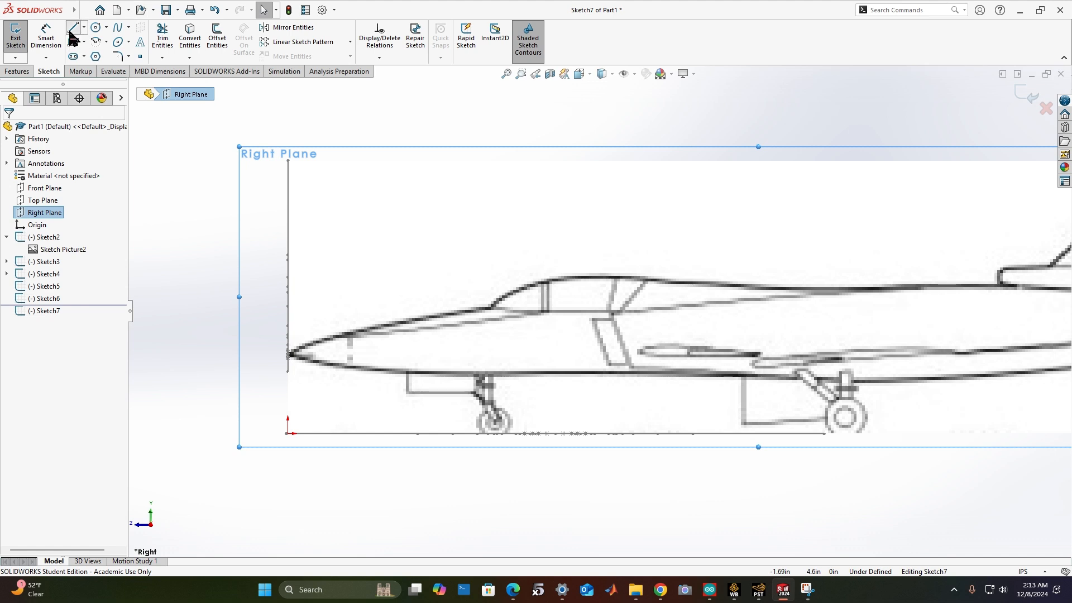
Trace the nose's upper edge in the side view with a spline from the nose tip to the windshield base about 2.81 in back
left_click(72, 29)
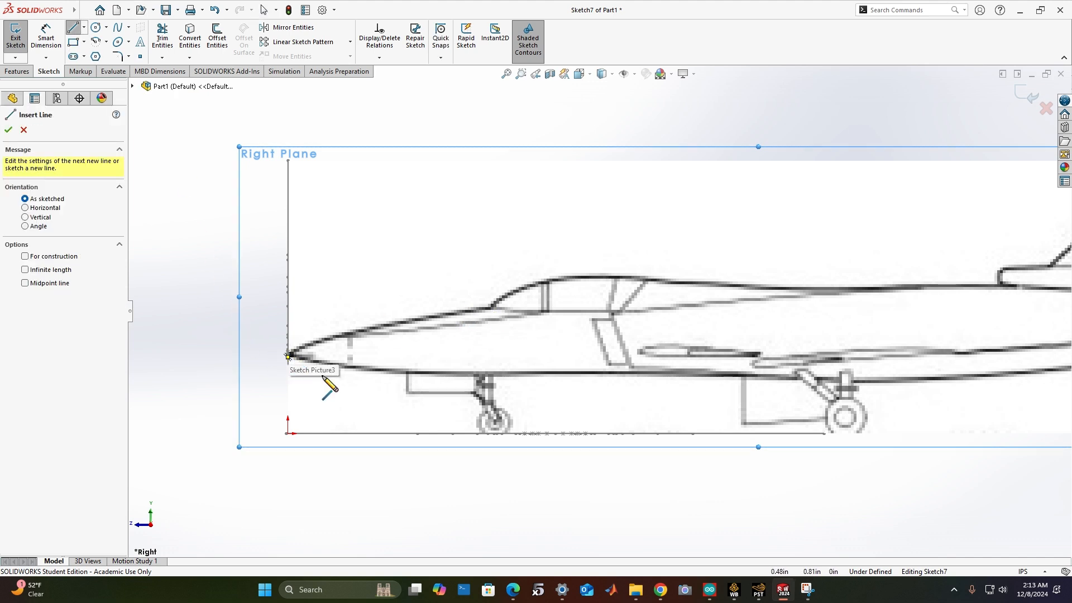
left_click(117, 27)
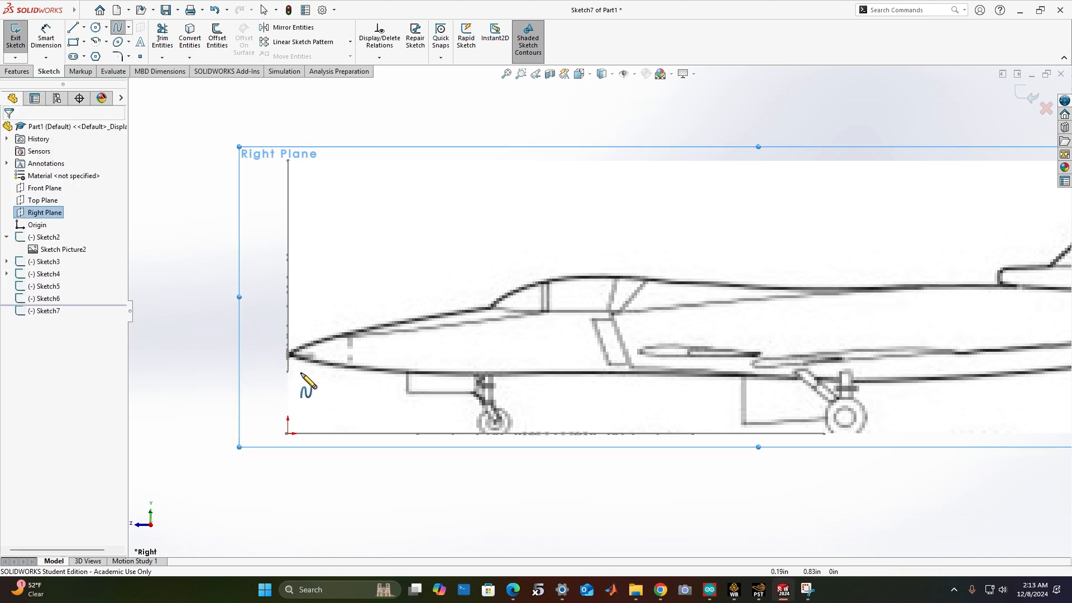
scroll(291, 357, "down", 5)
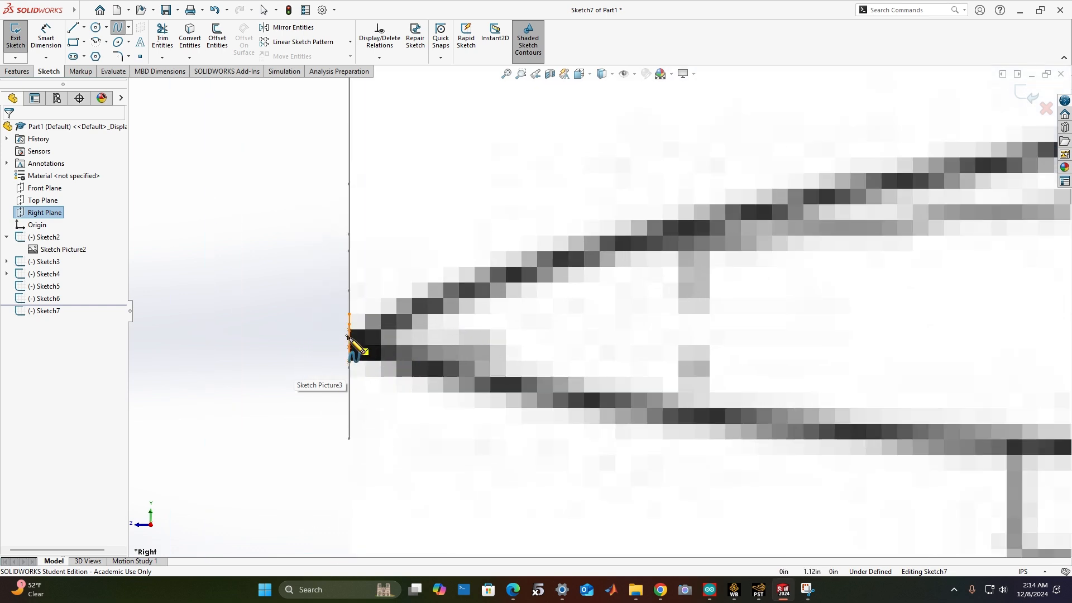
left_click(349, 338)
left_click(394, 306)
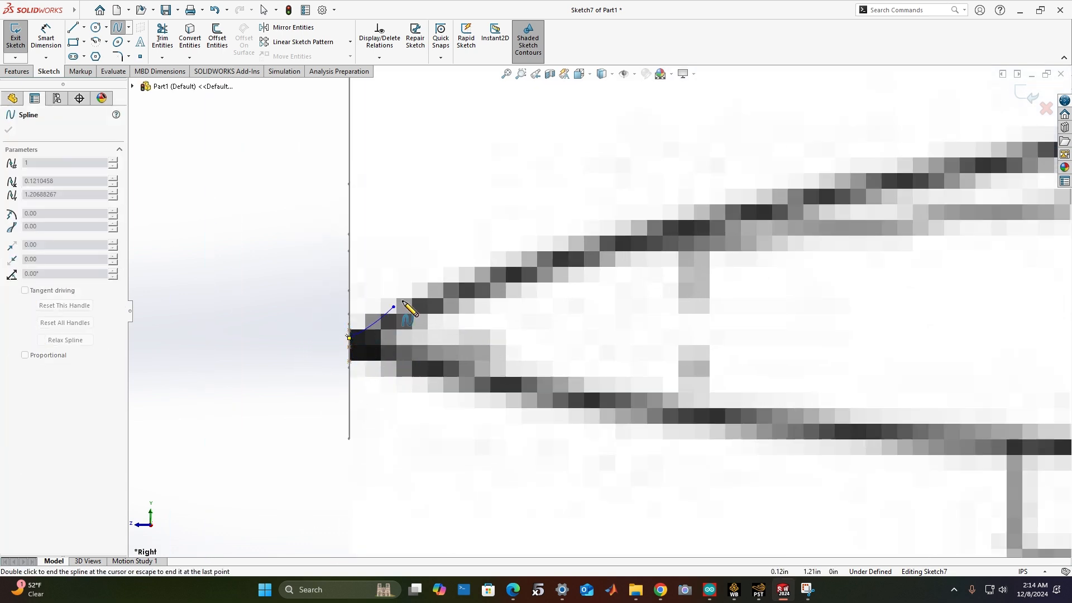
left_click(566, 243)
left_click(750, 201)
scroll(739, 210, "up", 3)
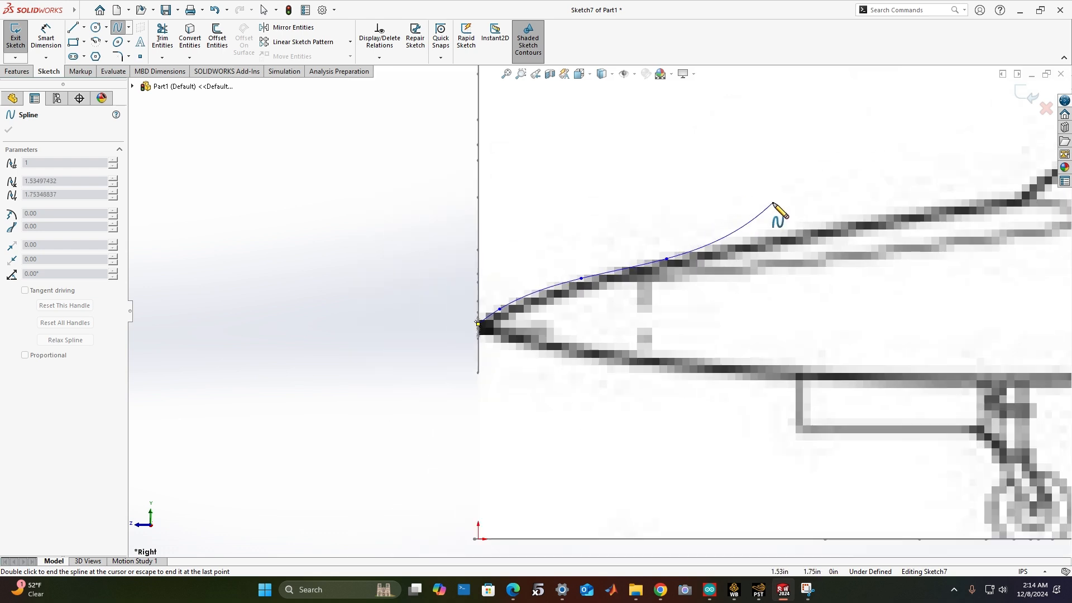
left_click(777, 239)
scroll(778, 238, "up", 3)
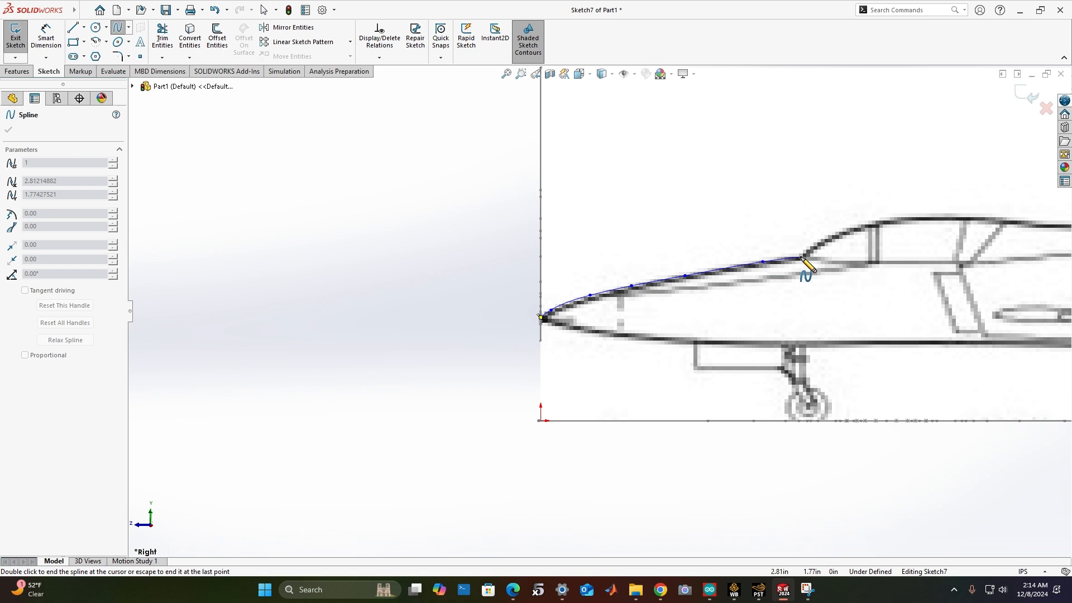
key("Escape")
scroll(938, 240, "down", 3)
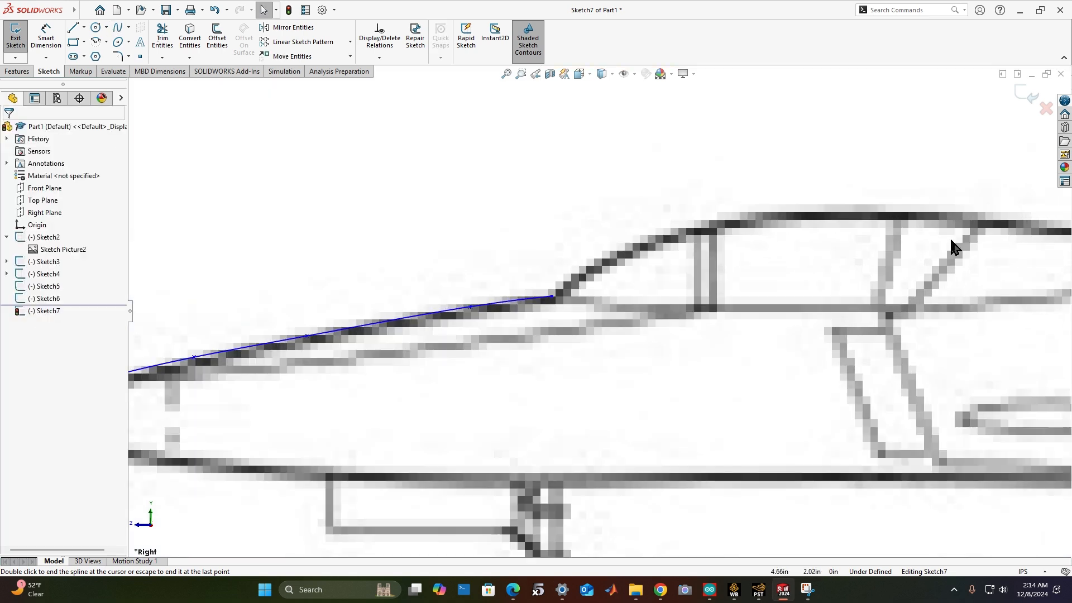
Trace the windshield and front canopy curve with a spline from the windshield base to the canopy top, about 3.8 in back
left_click(118, 28)
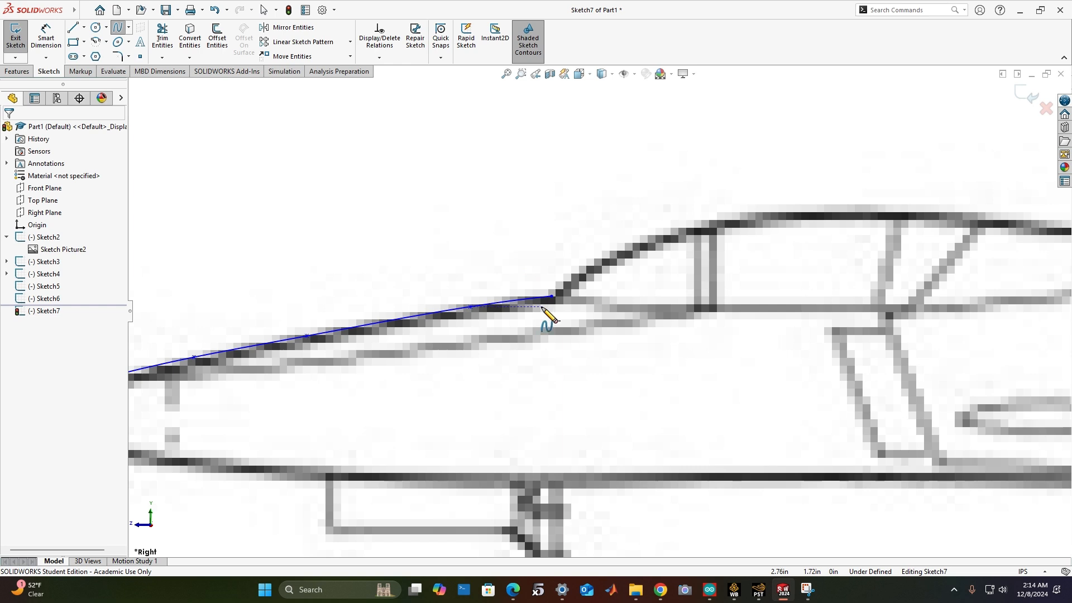
left_click(552, 297)
left_click(590, 264)
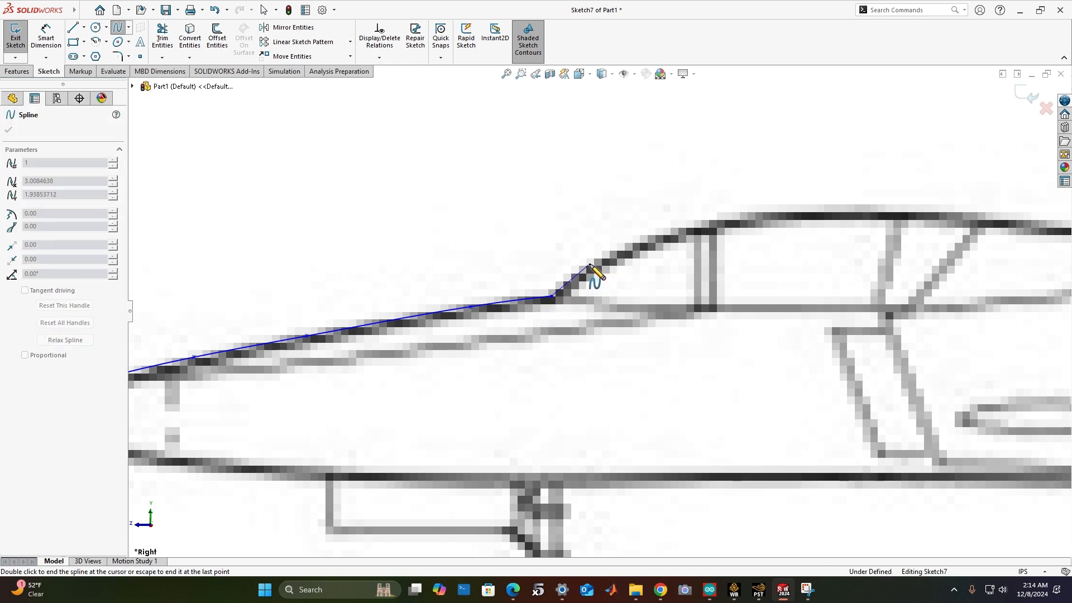
left_click(656, 235)
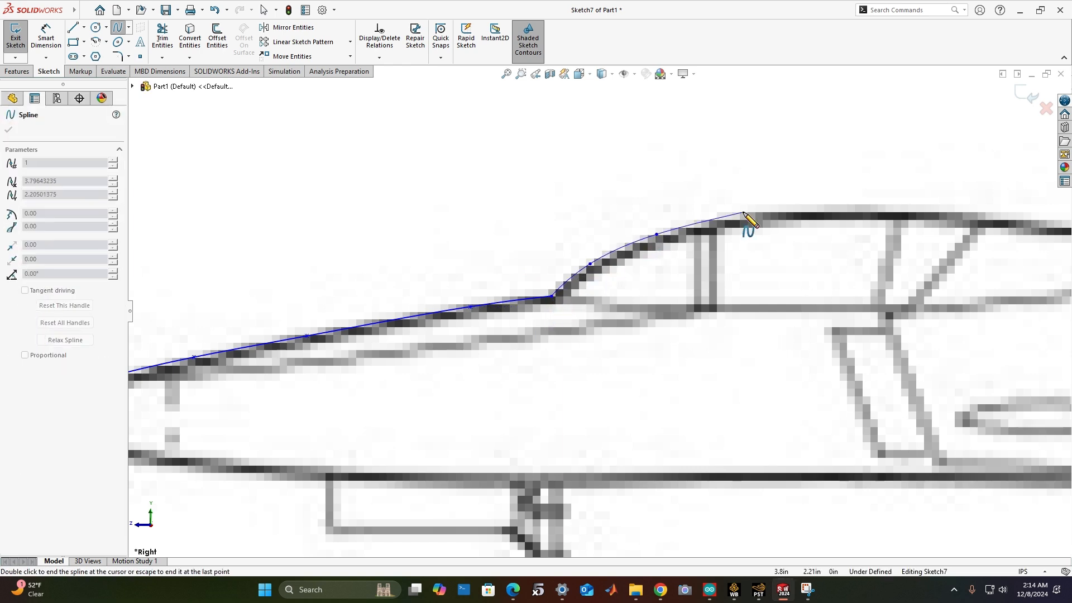
left_click(743, 213)
scroll(740, 217, "up", 4)
key("Escape")
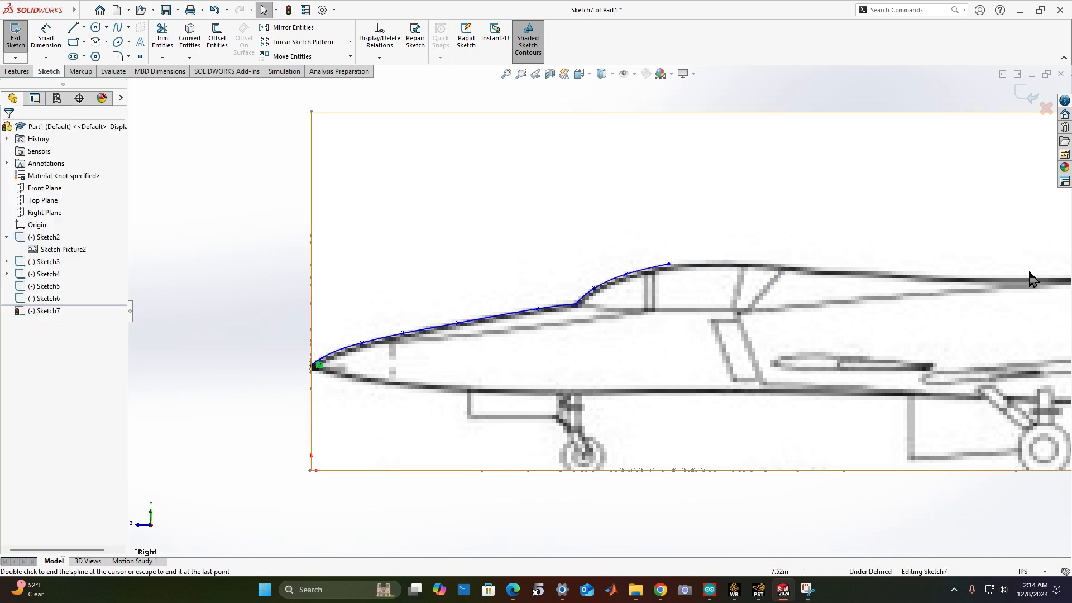
Trace the canopy top with a horizontal line about 1.22 in long, and continue with sloped and horizontal lines along the spine to the tail fairing
scroll(1053, 278, "down", 3)
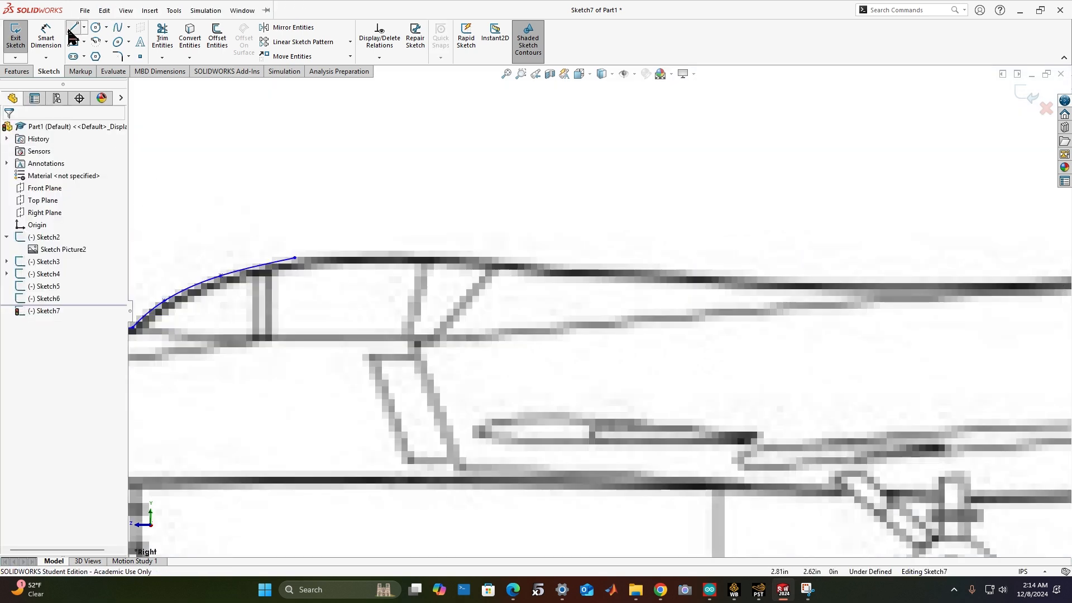
left_click(72, 28)
left_click(294, 258)
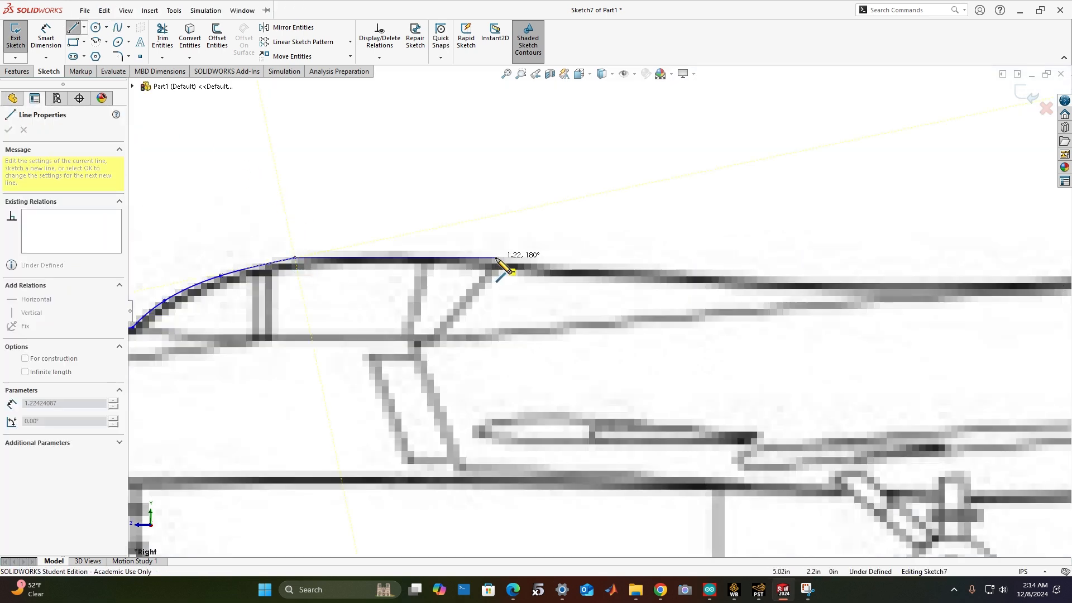
left_click(496, 258)
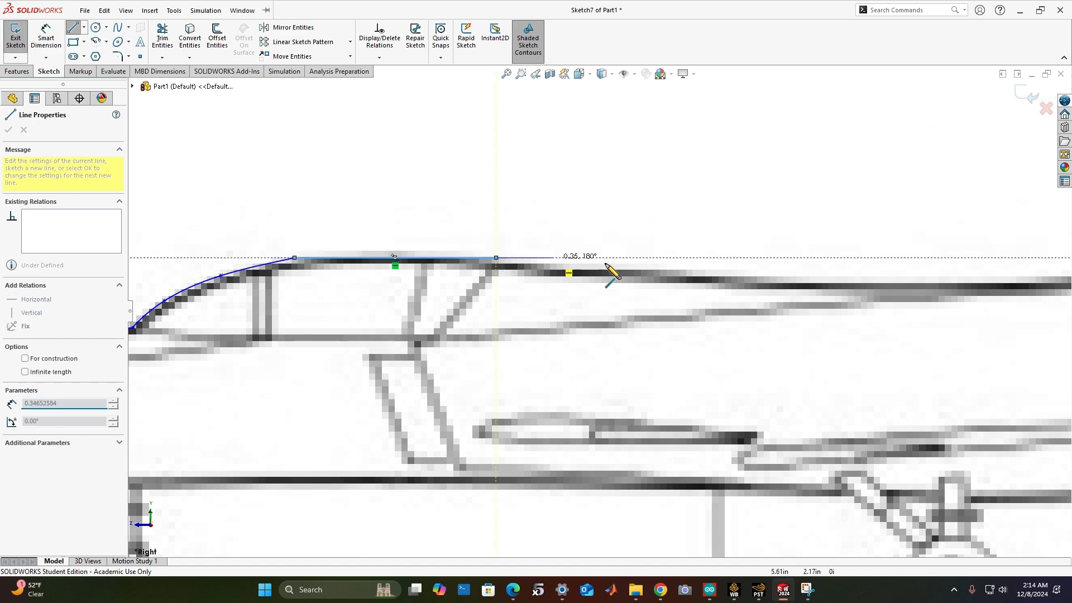
left_click(747, 275)
scroll(747, 275, "up", 5)
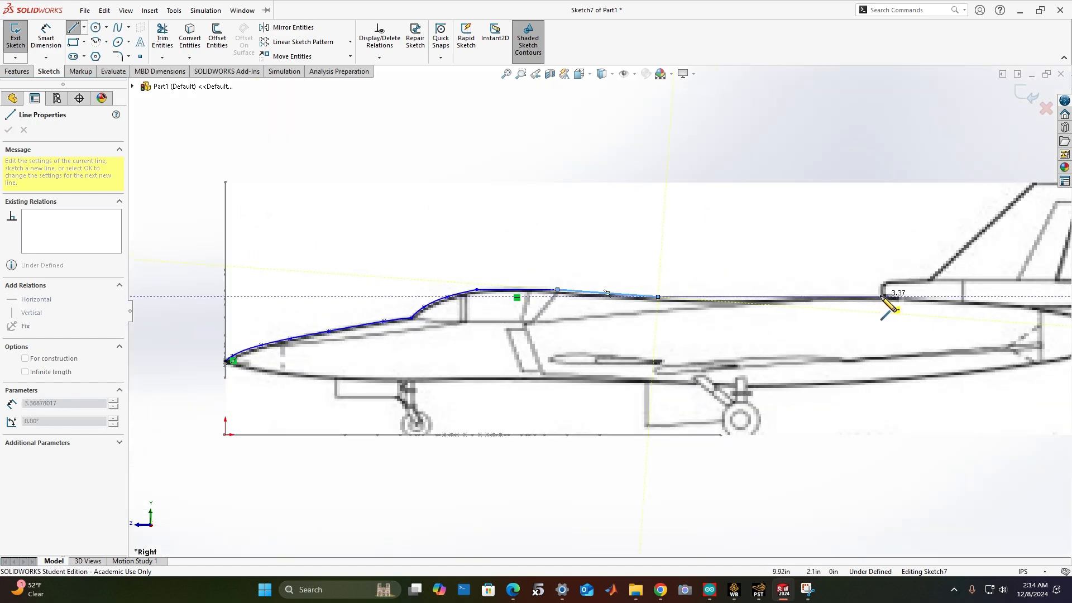
scroll(890, 304, "down", 5)
left_click(267, 347)
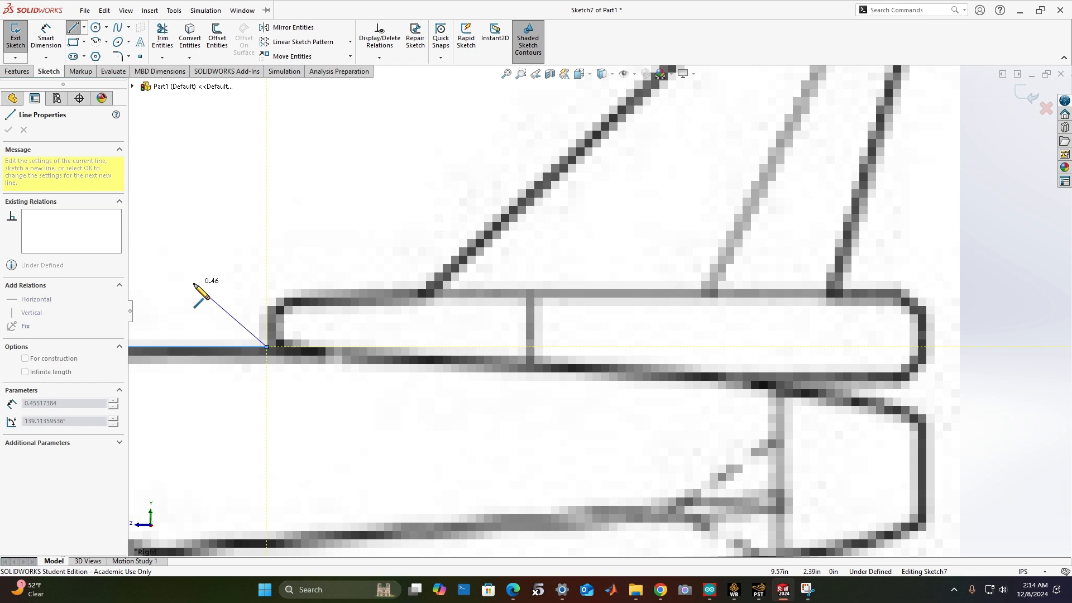
Outline the tail fairing's front with a vertical line, a bevel about 0.13 in long, and a horizontal line to the fin's base
left_click(266, 307)
left_click(289, 290)
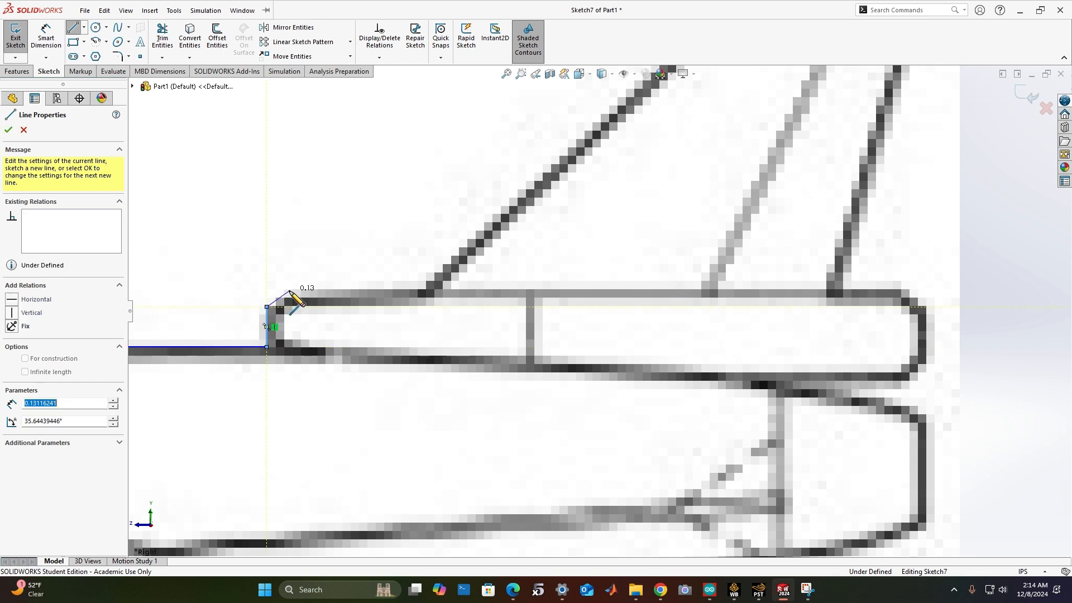
left_click(429, 289)
Trace the vertical fin with a leading edge about 2.16 in, a horizontal tip and a trailing edge about 1.51 in, plus the short fairing top behind it
scroll(430, 290, "up", 4)
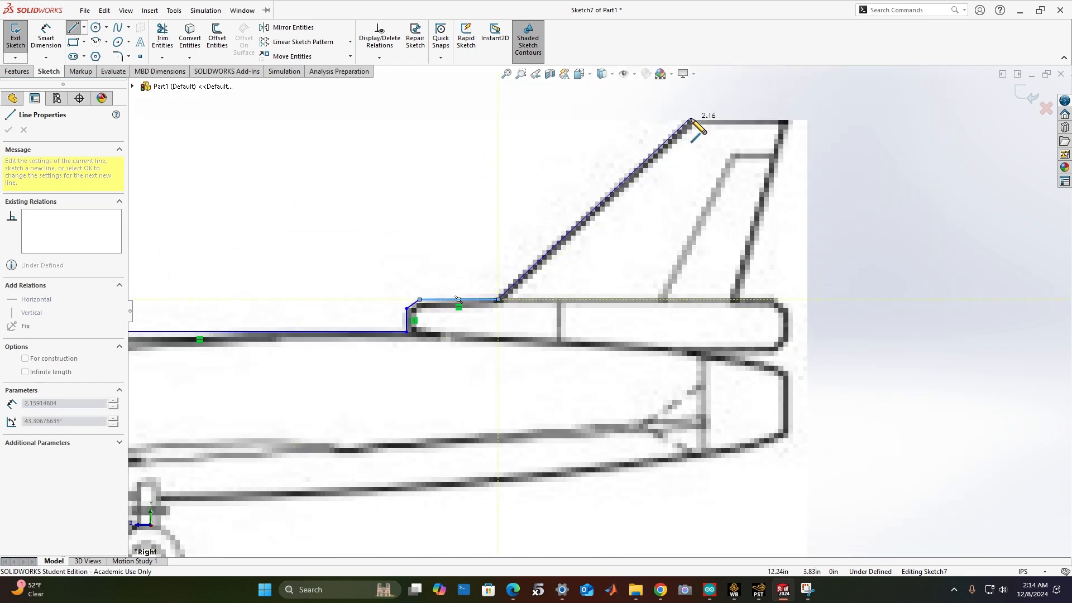
left_click(691, 121)
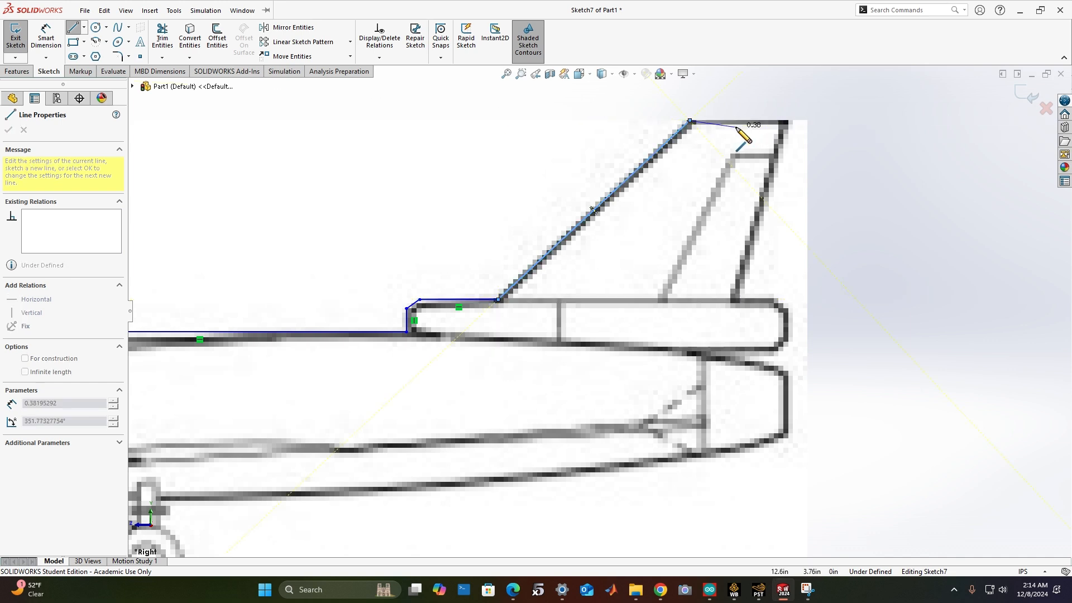
left_click(789, 121)
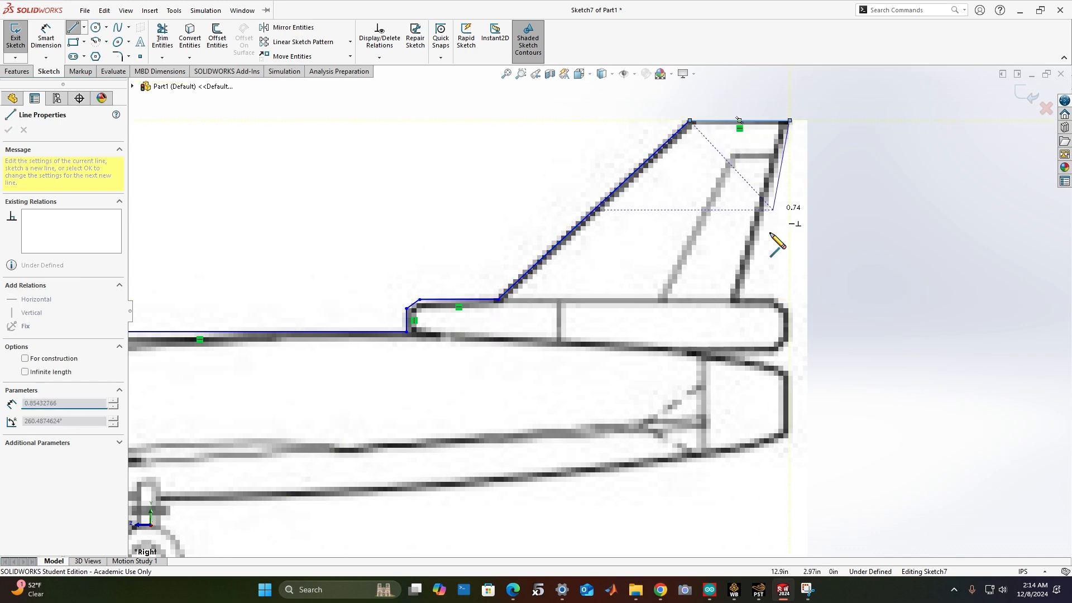
left_click(740, 299)
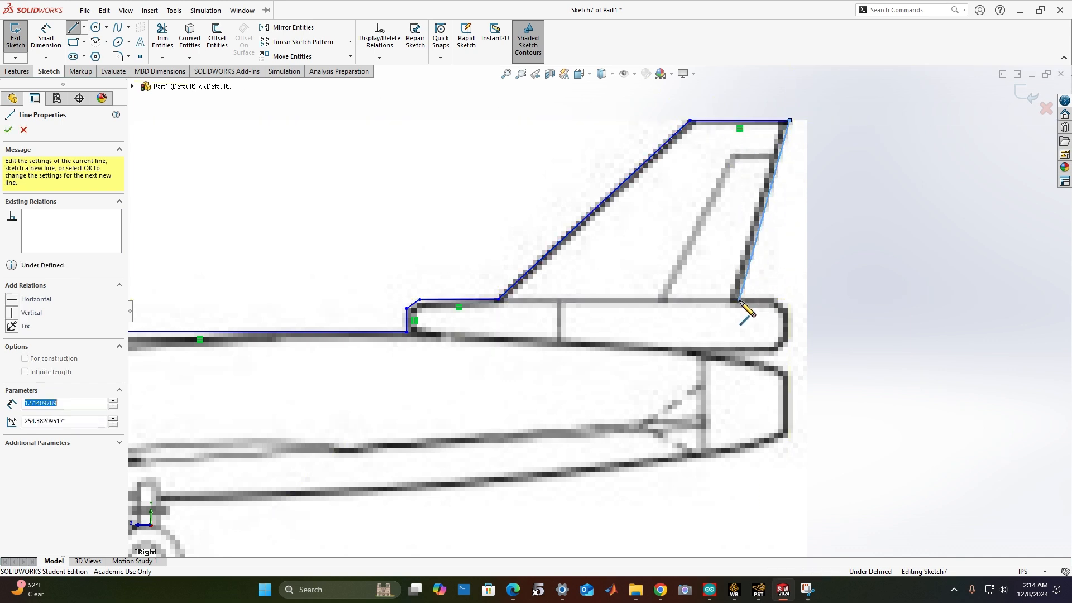
double_click(776, 302)
Trace the tail fairing's rounded rear end with a spline from its top edge to its lower corner
left_click(117, 27)
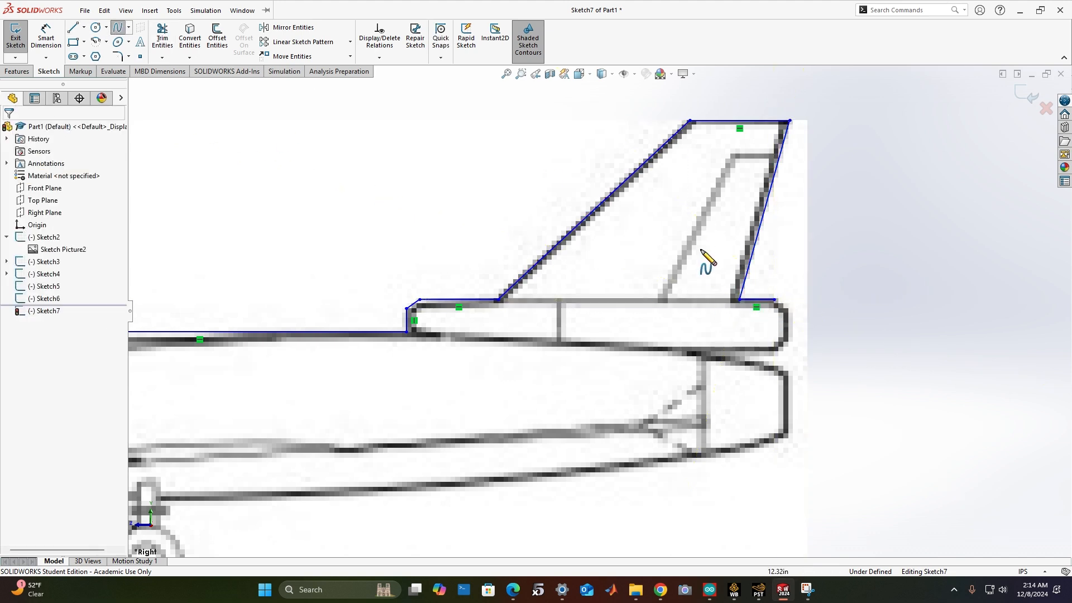
left_click(789, 310)
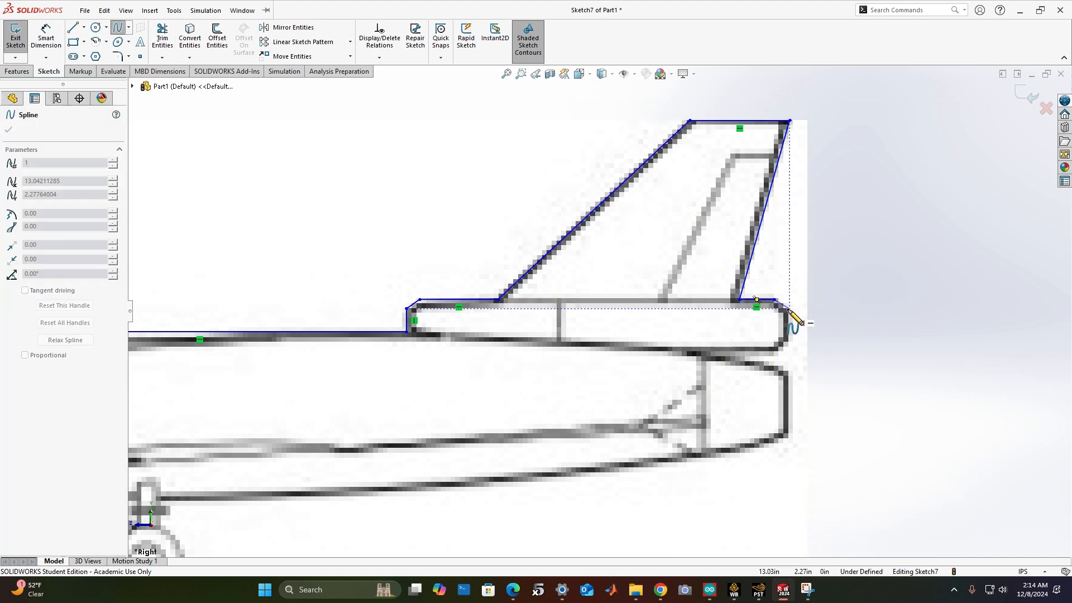
double_click(779, 350)
key("Escape")
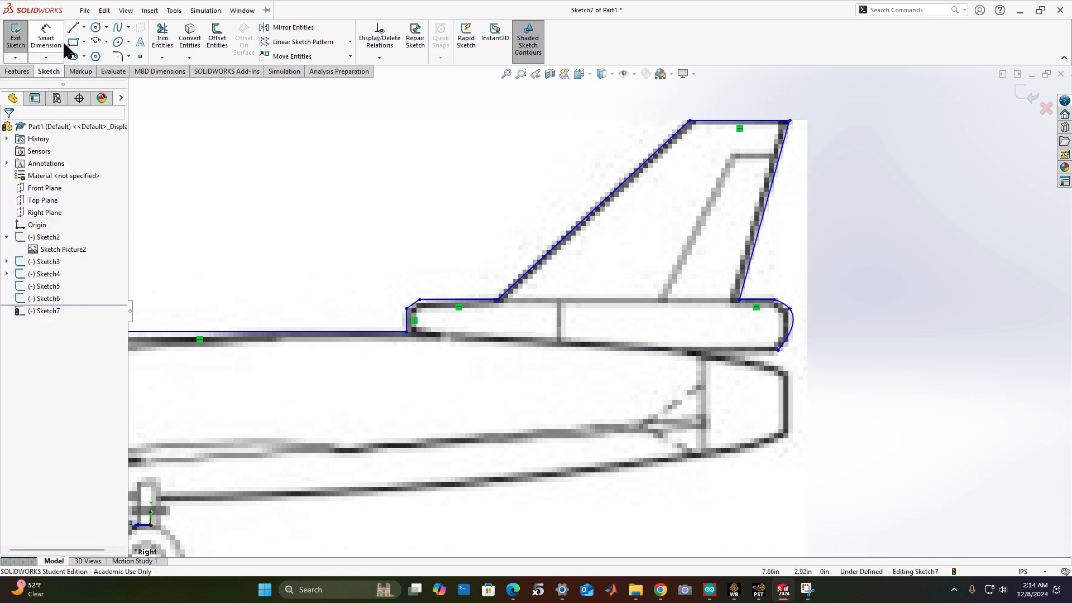
Trace the fairing's rear underside forward to the fuselage junction, and outline the nozzle's upper, vertical rear and lower edges with connected lines
left_click(73, 28)
left_click(778, 349)
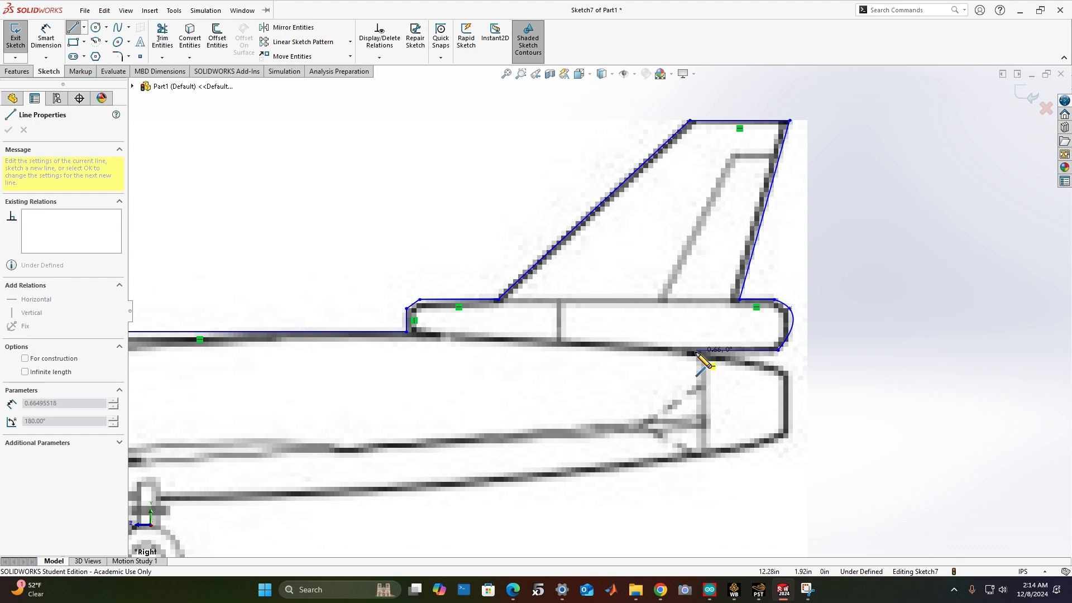
left_click(696, 352)
left_click(789, 370)
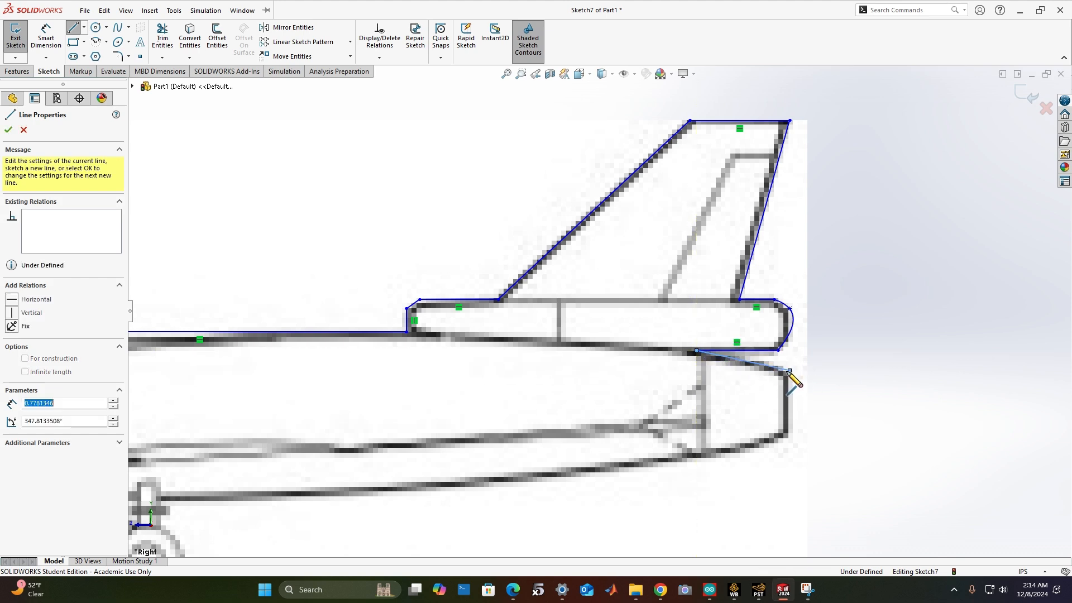
left_click(789, 441)
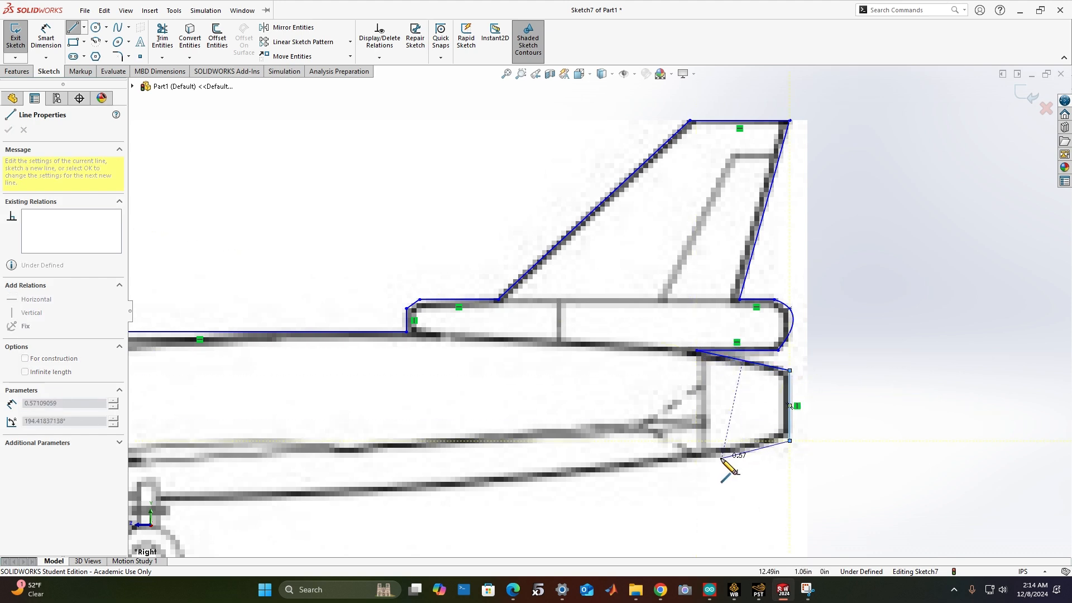
left_click(718, 458)
Trace the fuselage belly with connected lines from the nozzle forward past the main gear to a point ahead of the nose gear door
left_click(531, 480)
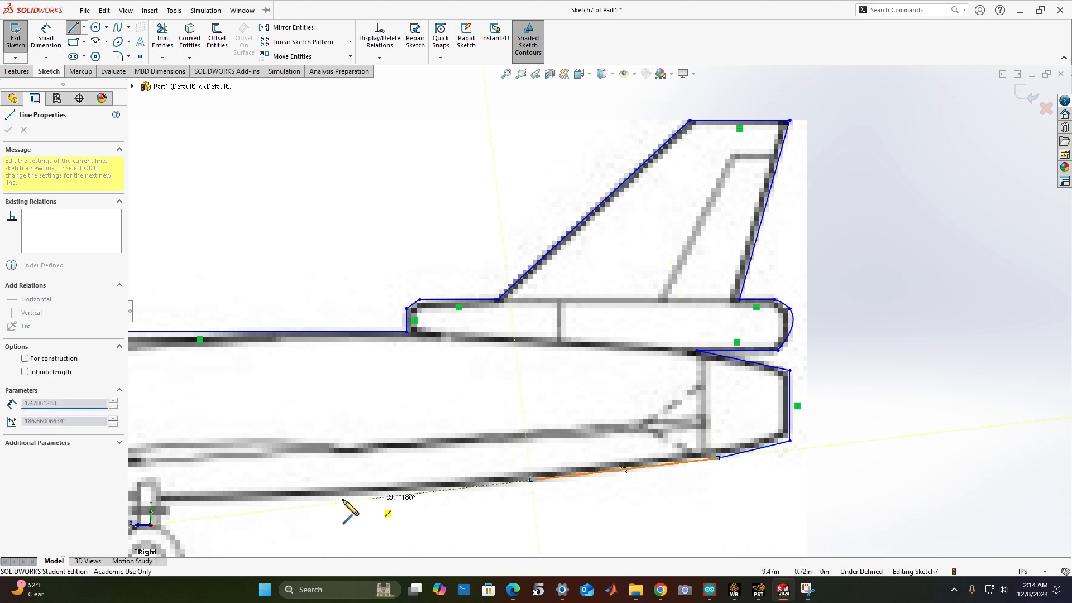
left_click(346, 497)
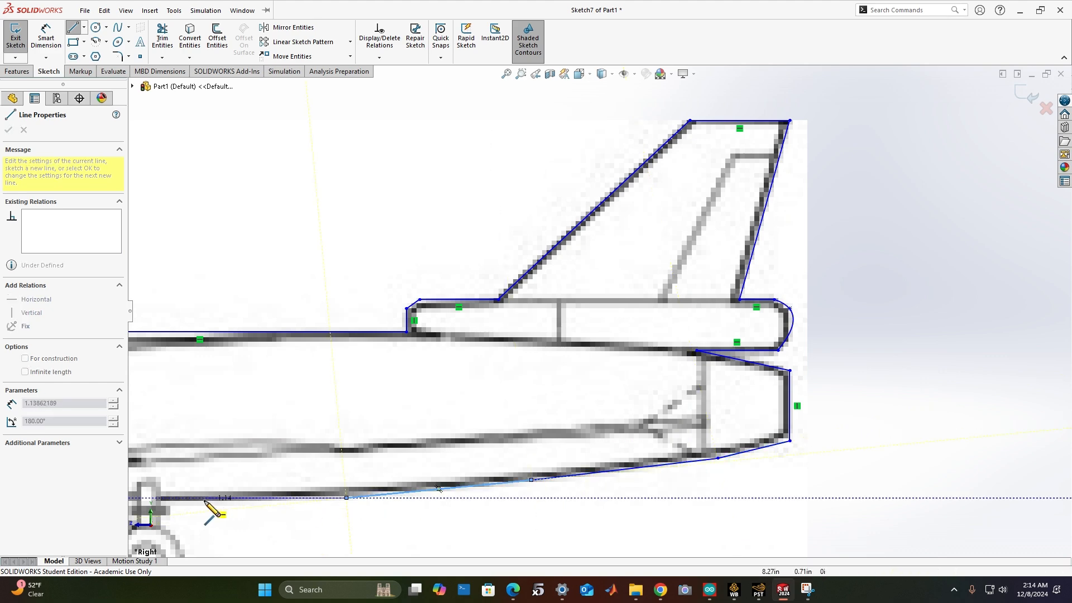
left_click(160, 498)
scroll(236, 477, "up", 5)
scroll(282, 399, "down", 3)
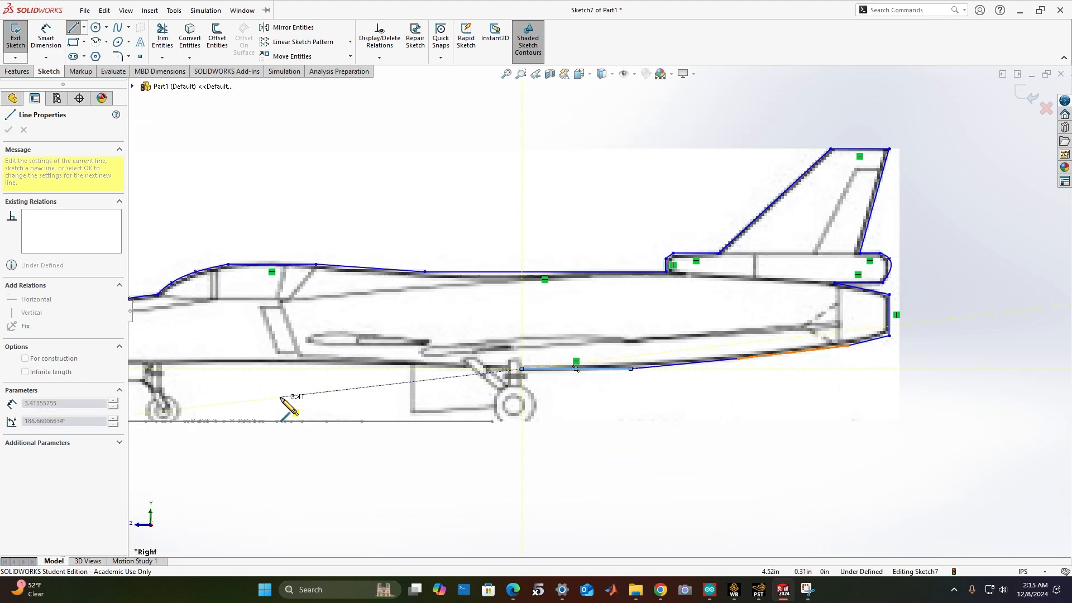
scroll(465, 317, "down", 3)
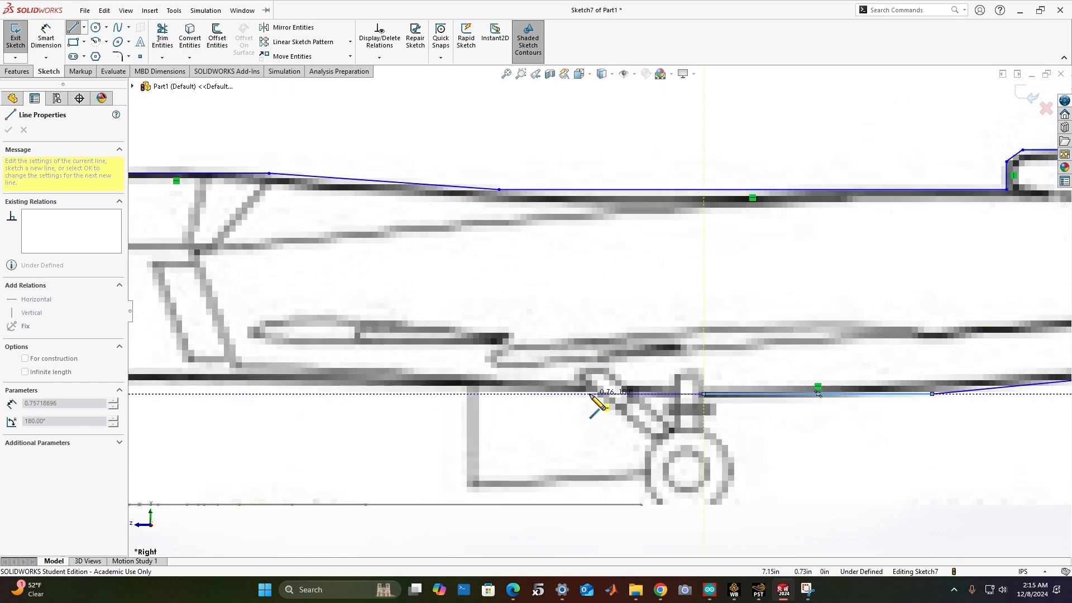
scroll(567, 407, "up", 5)
scroll(383, 390, "down", 3)
scroll(208, 340, "down", 2)
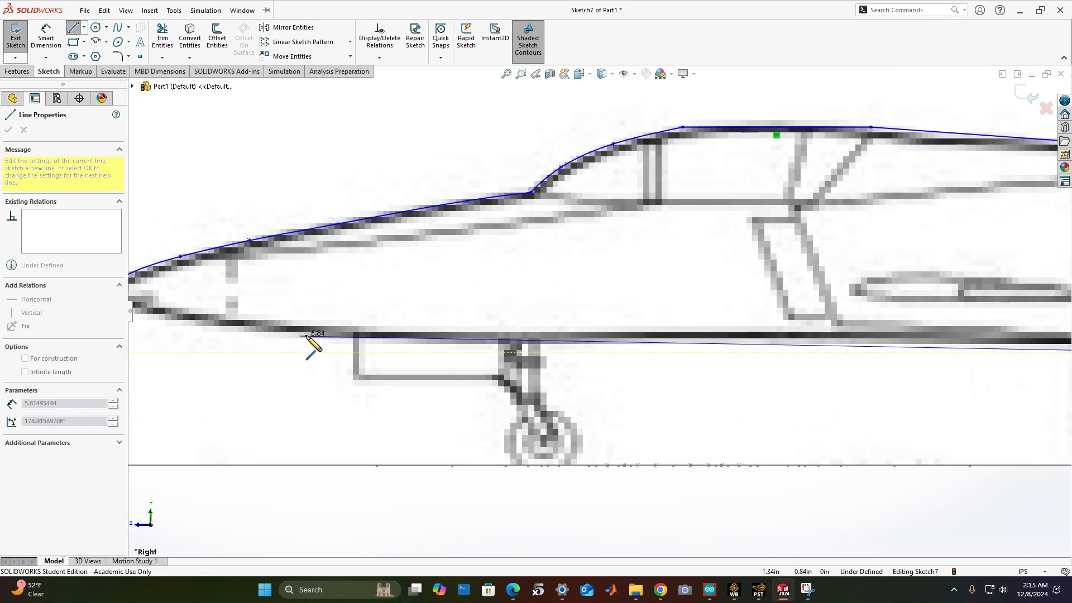
left_click(482, 342)
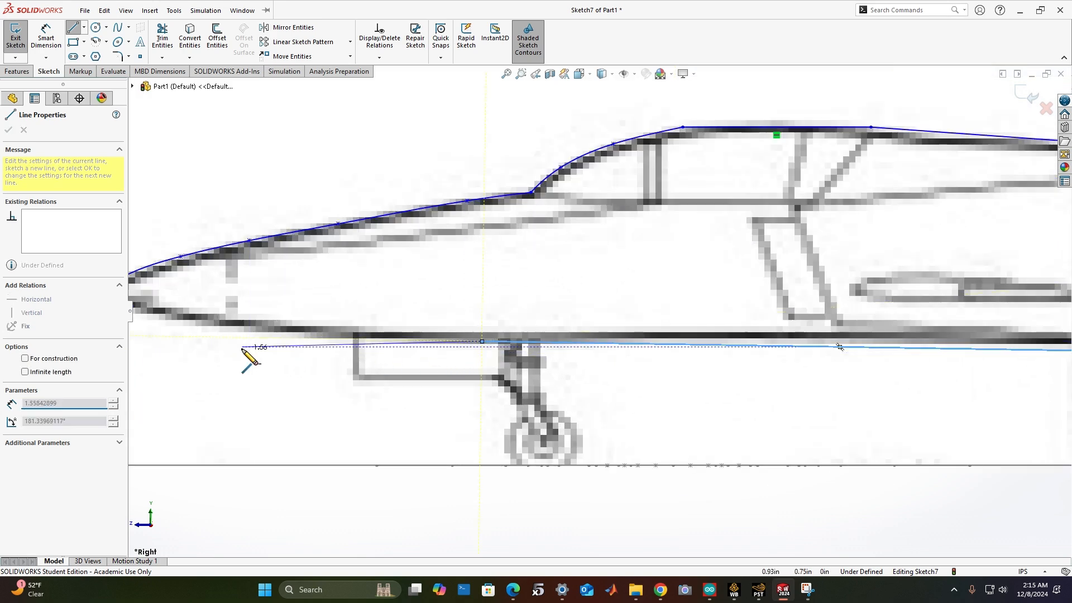
scroll(275, 332, "up", 4)
key("Escape")
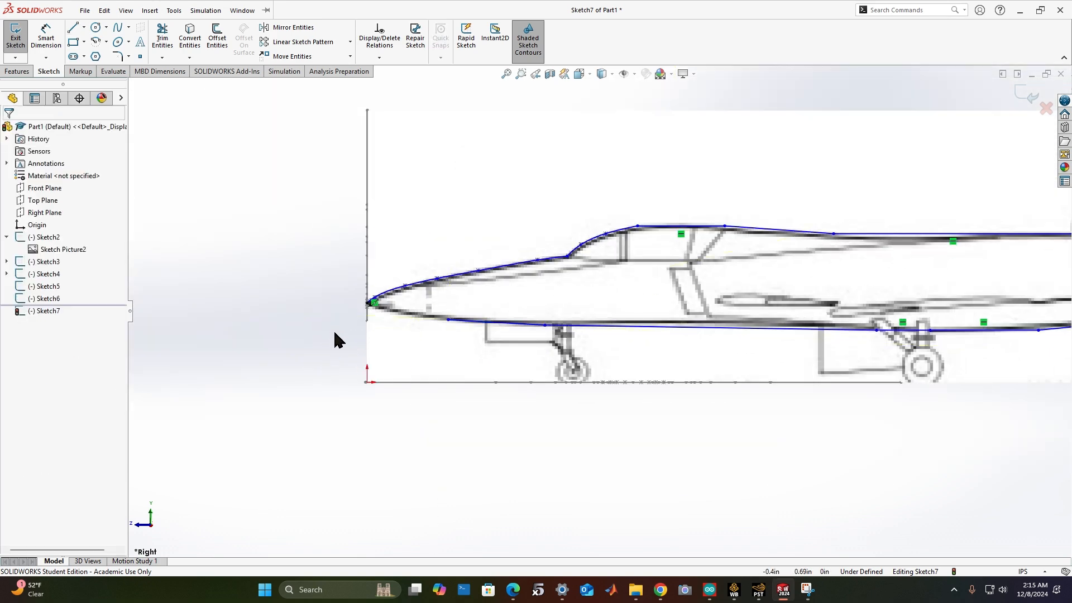
left_click(101, 14)
left_click(72, 17)
left_click(101, 13)
left_click(43, 10)
left_click(103, 12)
left_click(352, 109)
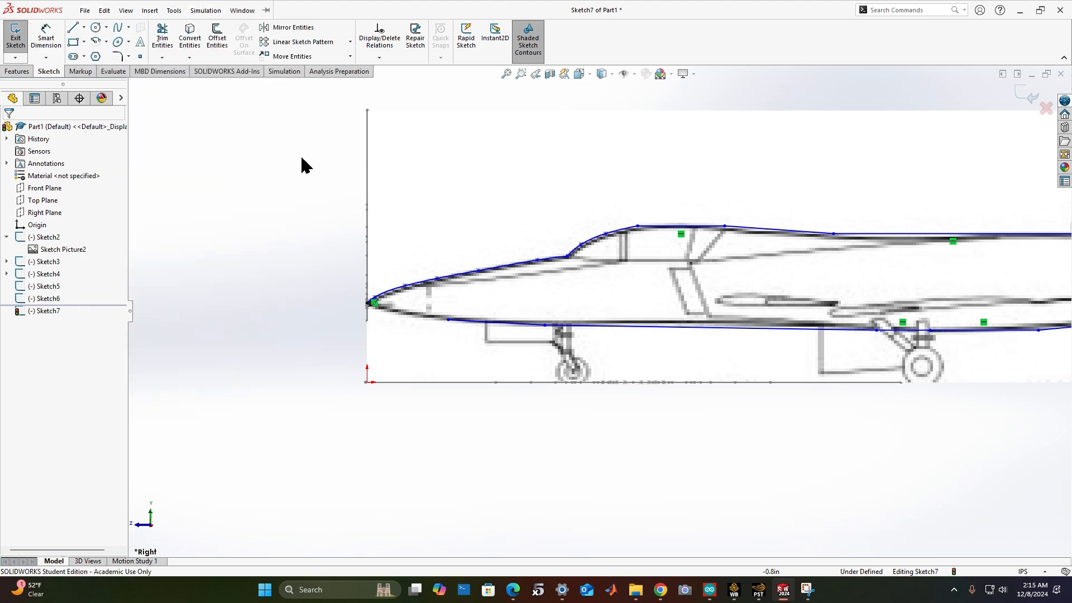
Trace the nose's underside with a spline from the belly line's front end to the picture's vertical edge just below the nose tip
left_click(120, 33)
scroll(369, 201, "down", 4)
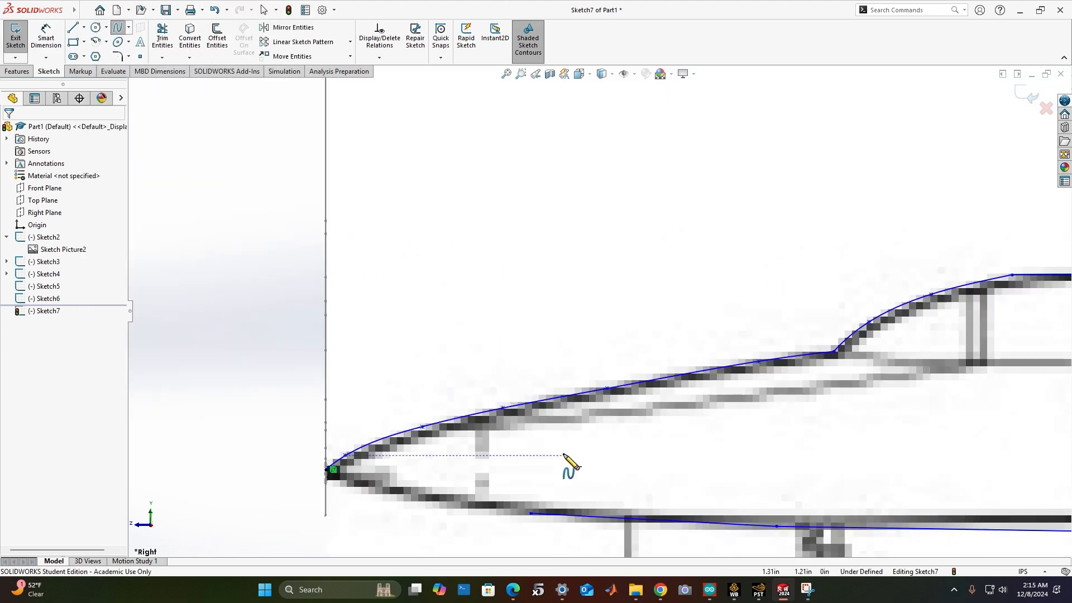
left_click(531, 512)
left_click(459, 509)
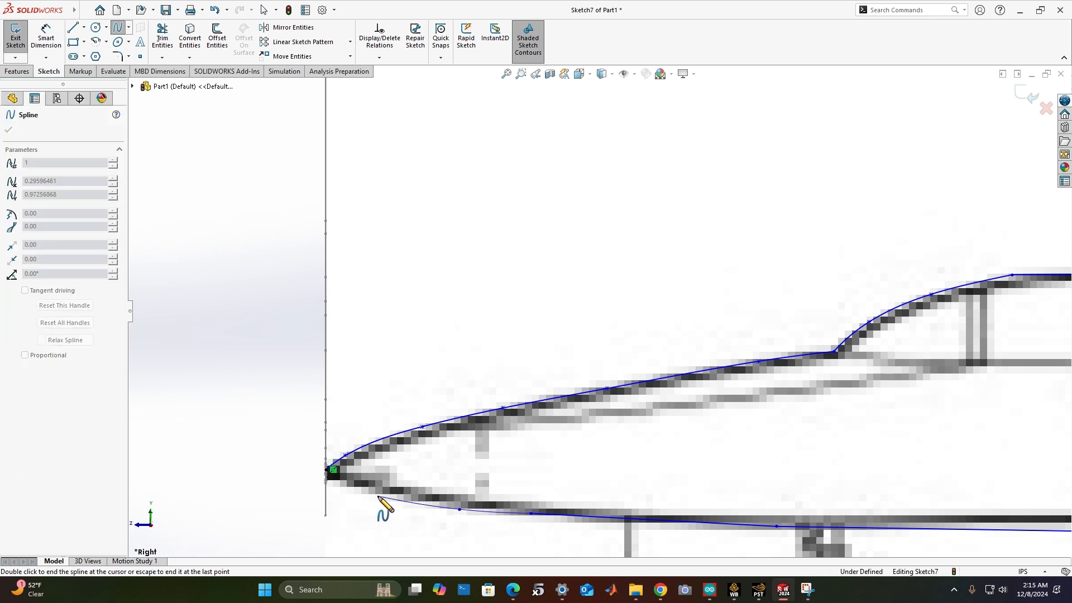
scroll(331, 482, "down", 6)
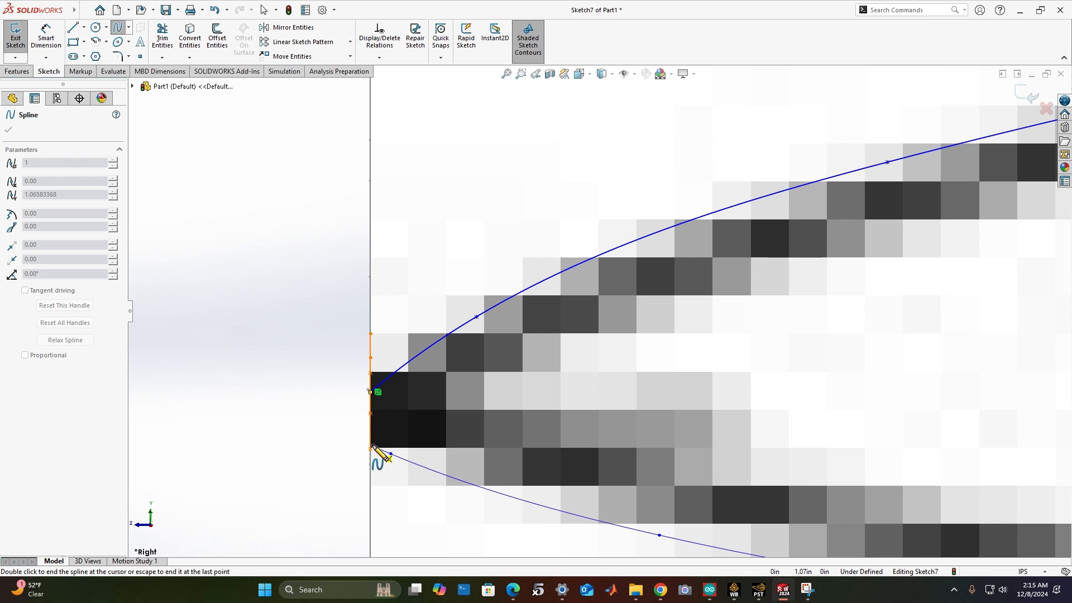
double_click(373, 447)
key("Escape")
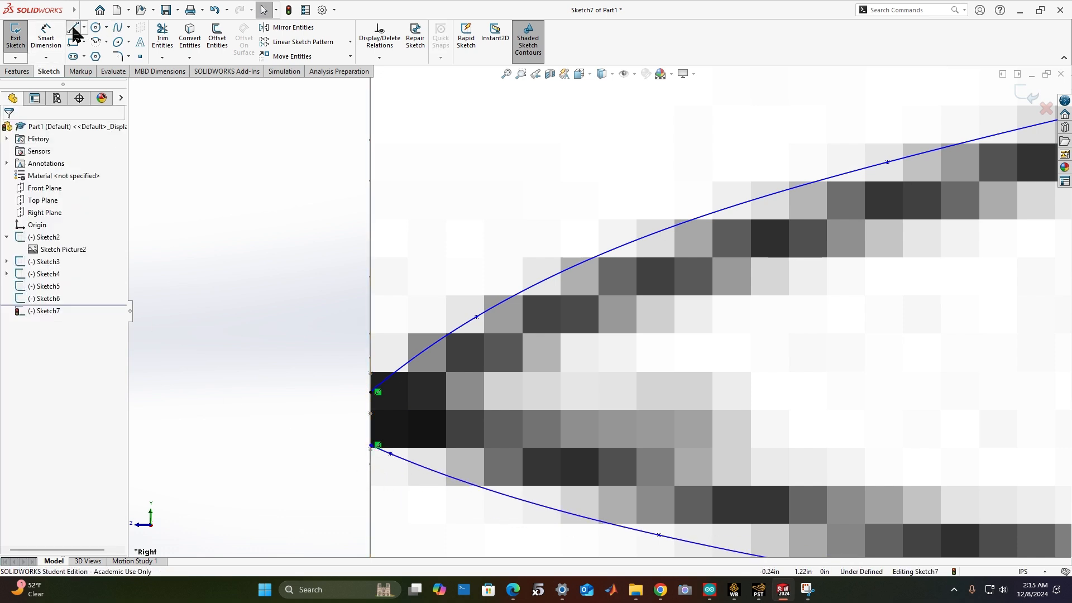
Close the nose tip with a vertical line about 0.05 in long joining the upper and lower nose splines
left_click(74, 28)
left_click(369, 391)
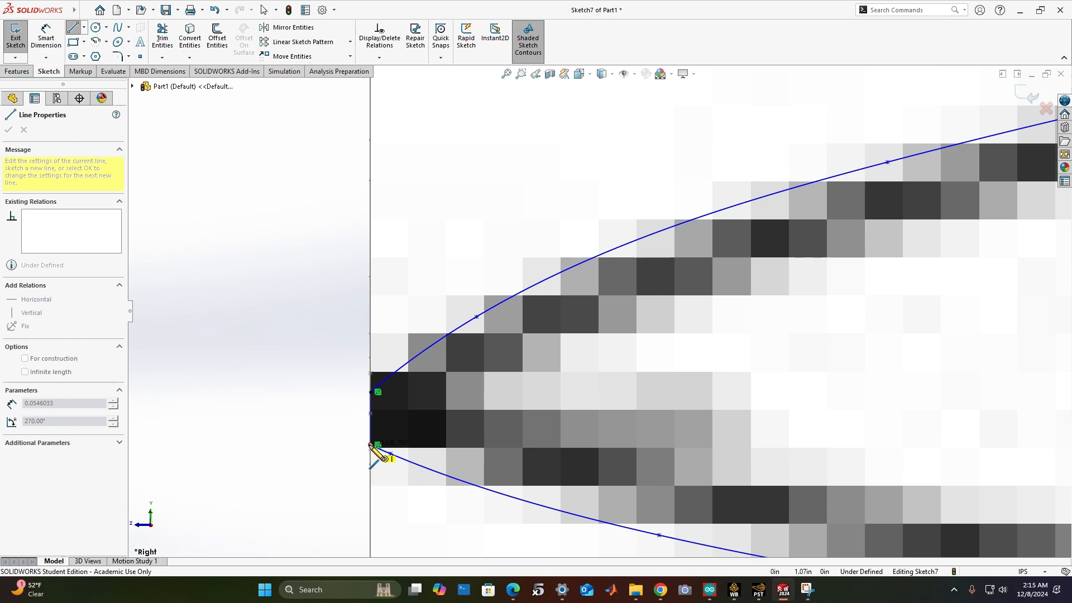
left_click(370, 446)
scroll(357, 440, "up", 7)
key("Escape")
scroll(363, 424, "up", 10)
scroll(926, 274, "up", 3)
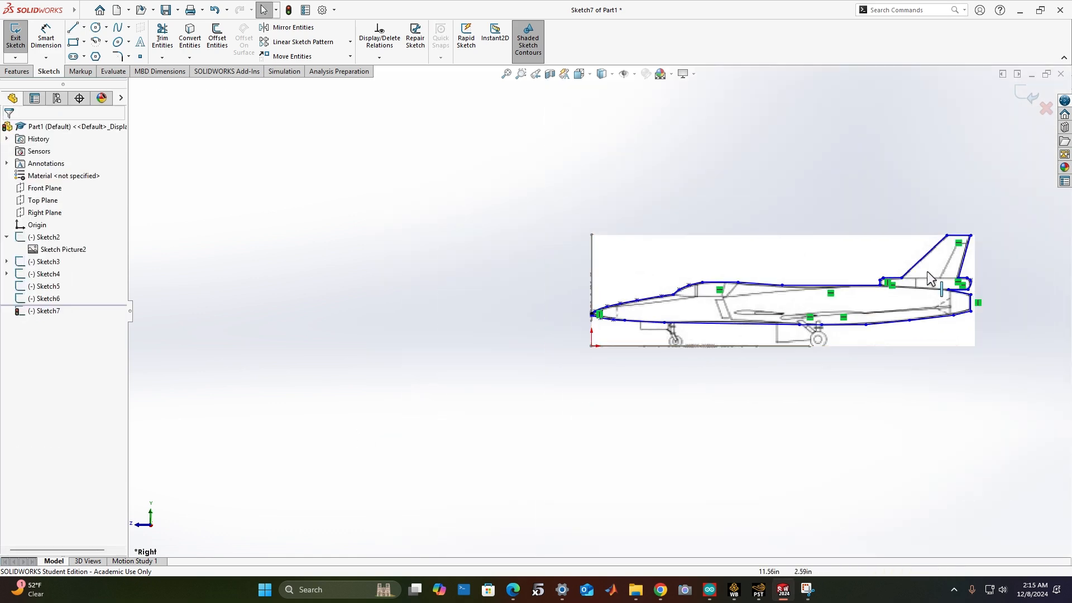
scroll(920, 295, "down", 5)
scroll(736, 343, "down", 5)
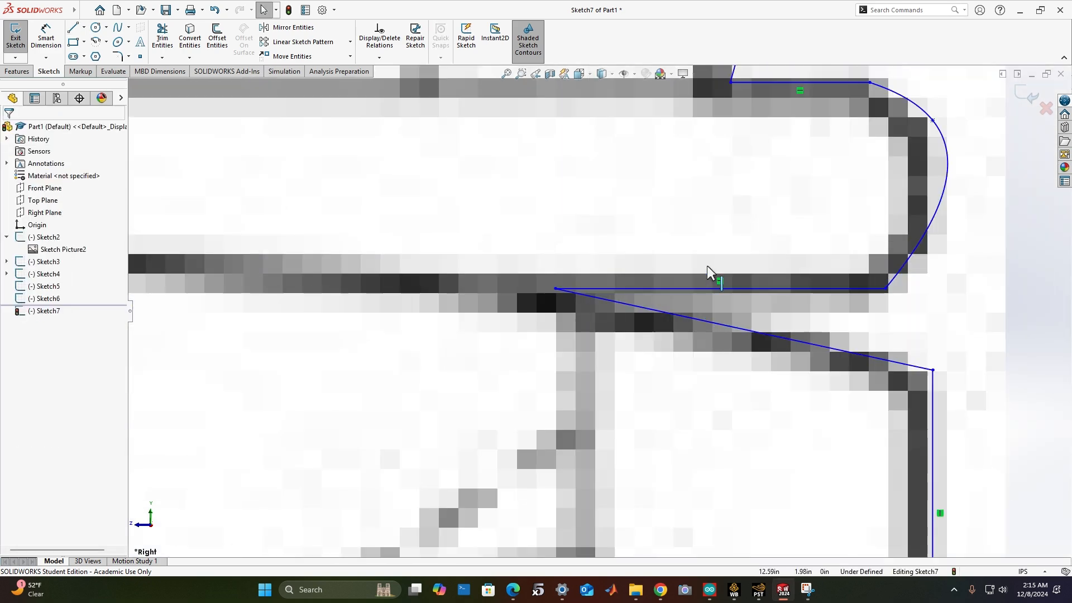
Examine the side outline at the nozzle, belly and nose tip, checking that the nose's vertical line meets both splines
scroll(707, 265, "up", 8)
scroll(342, 323, "down", 3)
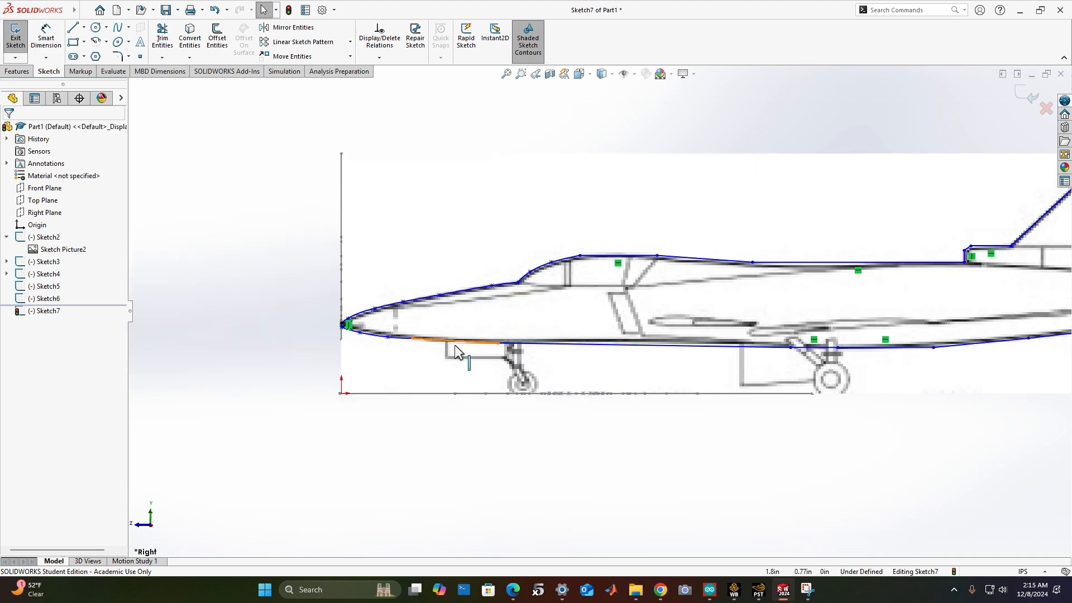
scroll(371, 347, "down", 8)
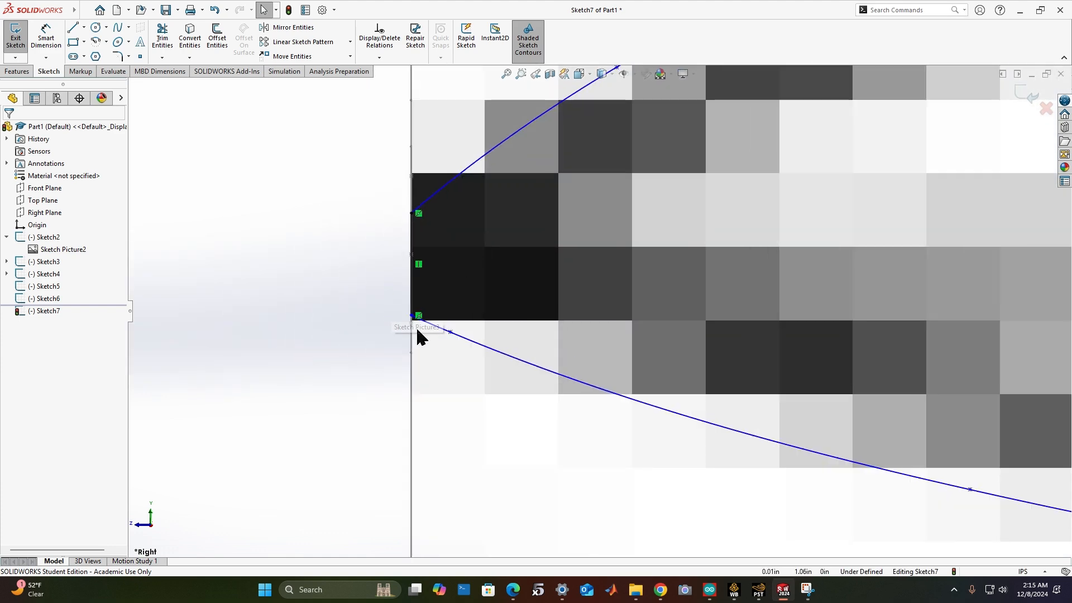
scroll(450, 244, "down", 3)
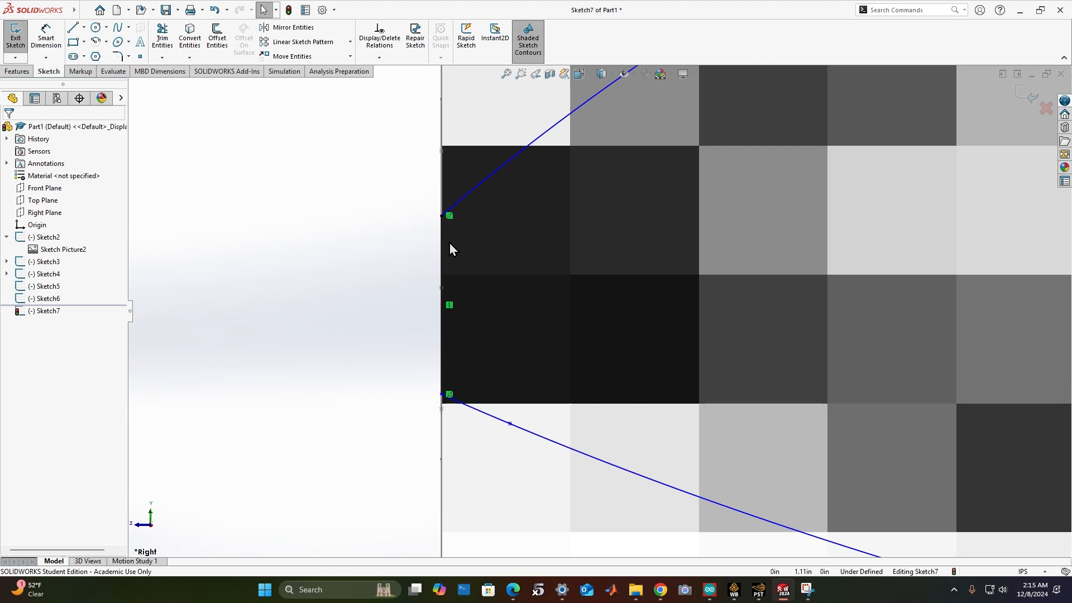
middle_click_drag(593, 266, 594, 264)
scroll(577, 272, "up", 4)
scroll(578, 278, "up", 5)
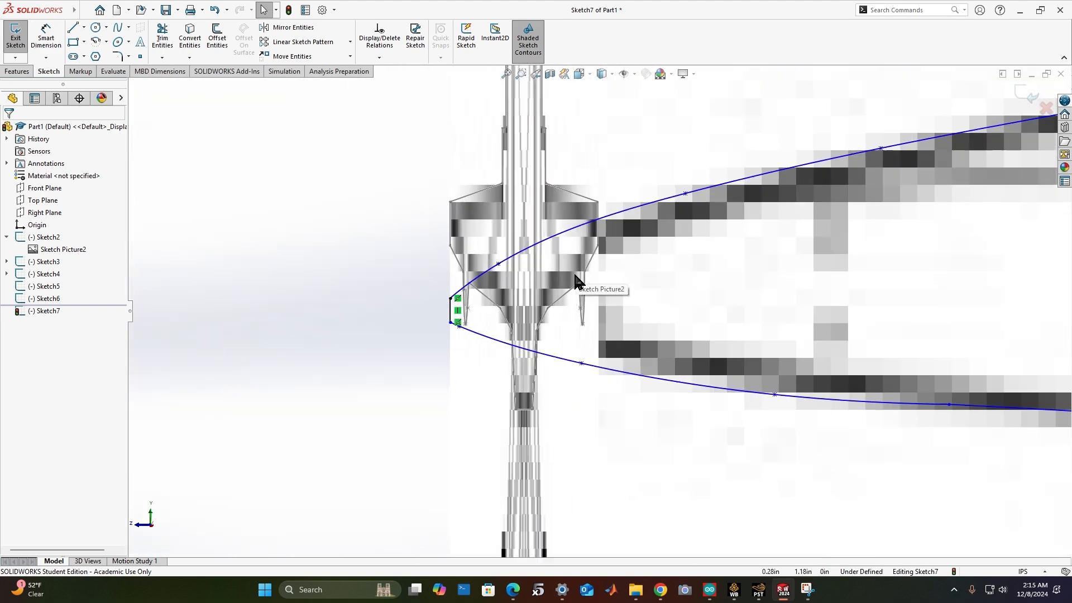
scroll(443, 317, "down", 5)
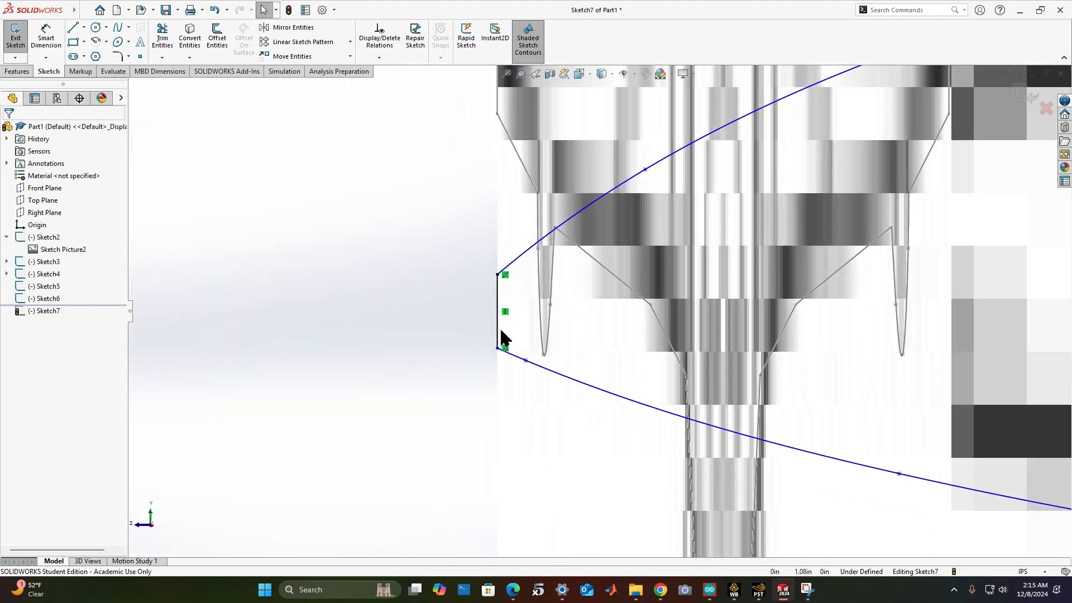
scroll(555, 369, "down", 6)
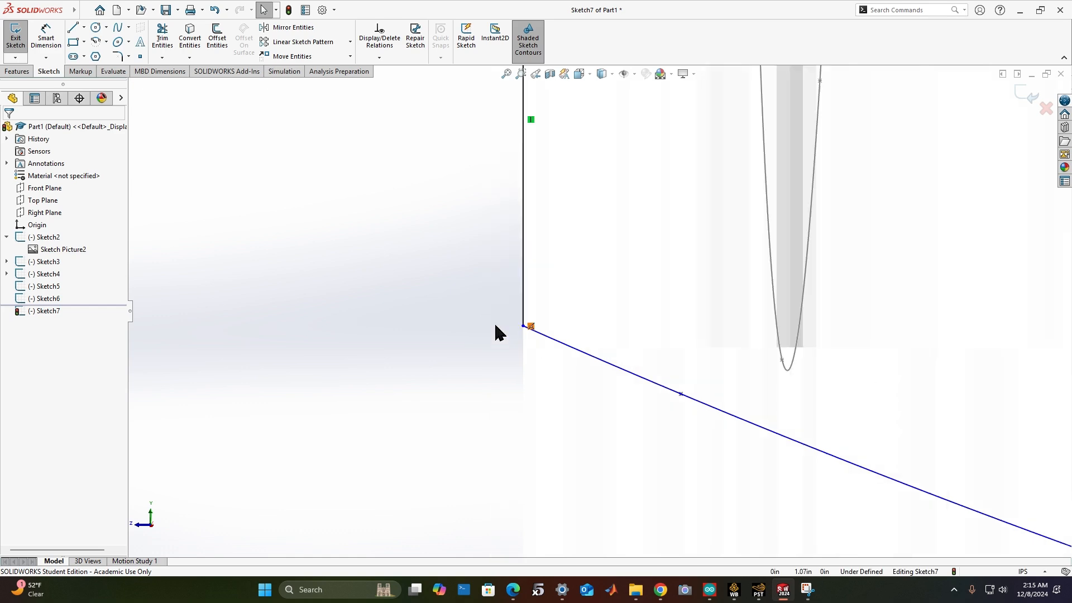
scroll(591, 136, "up", 2)
scroll(561, 128, "up", 5)
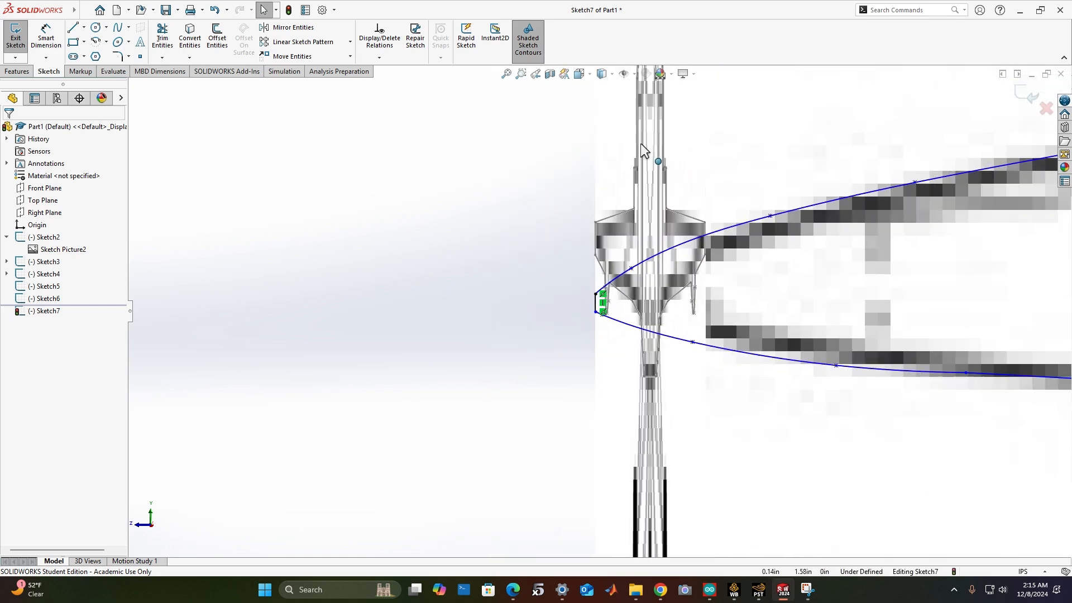
scroll(641, 144, "up", 6)
Exit the side-outline sketch on the Right Plane
left_click(1024, 91)
scroll(762, 233, "up", 5)
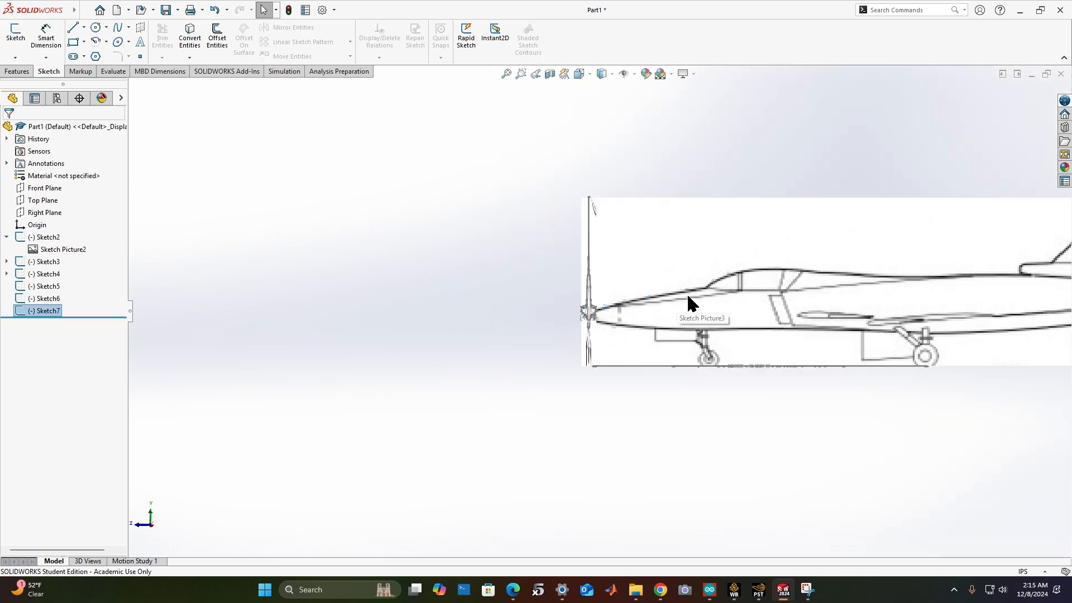
scroll(599, 312, "up", 1)
left_click(44, 310)
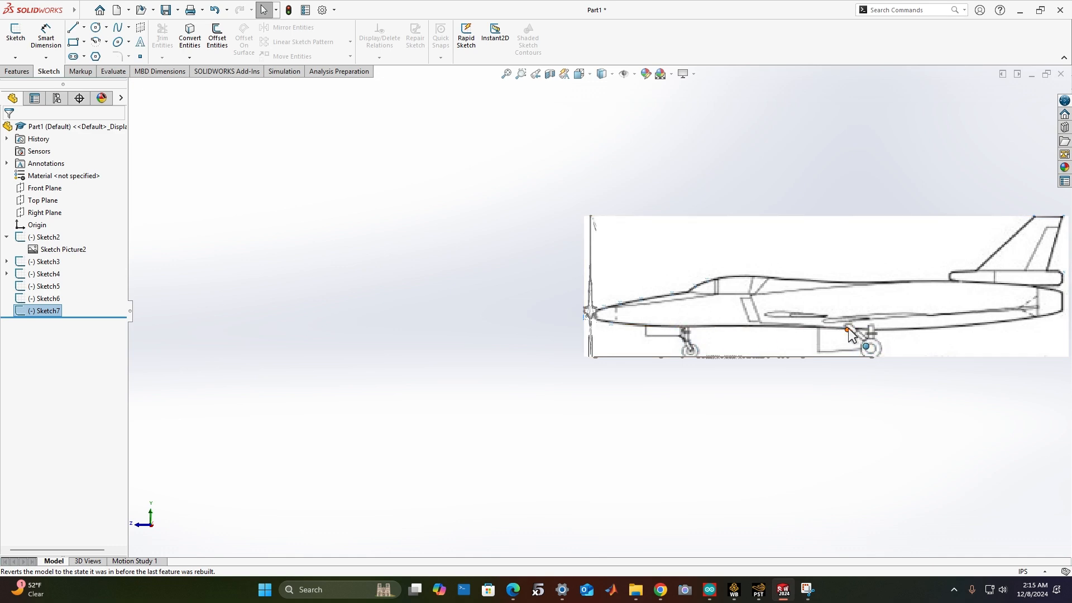
scroll(850, 335, "down", 10)
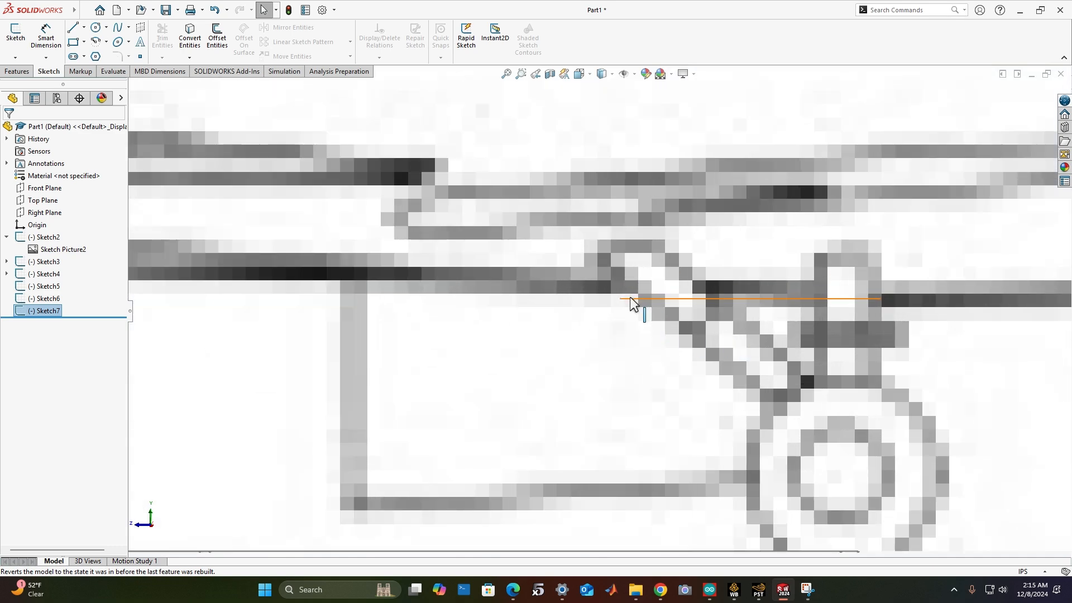
left_click(39, 313)
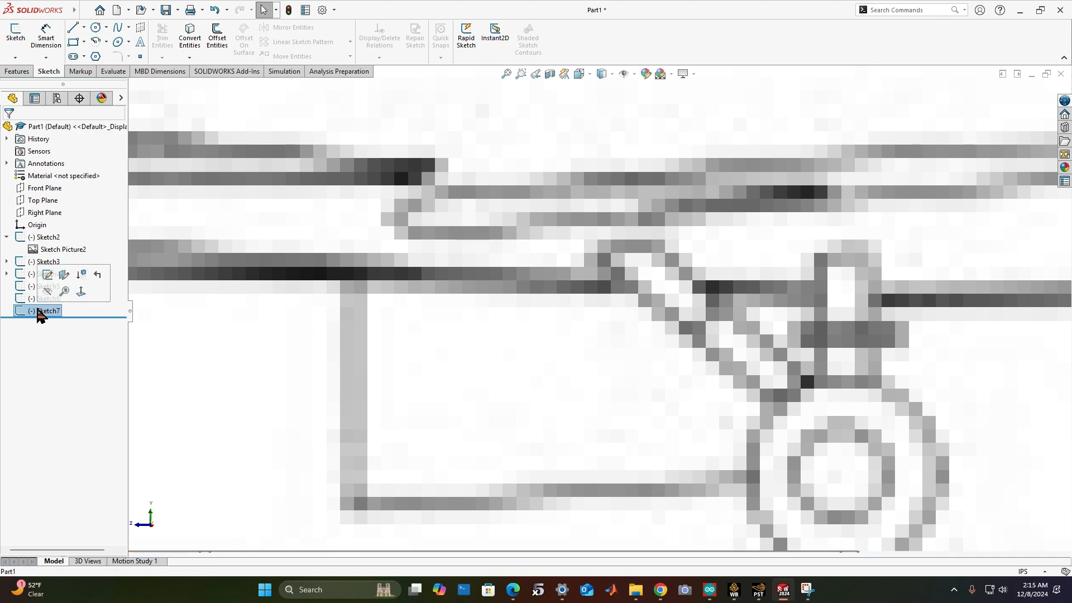
left_click(17, 71)
left_click(21, 36)
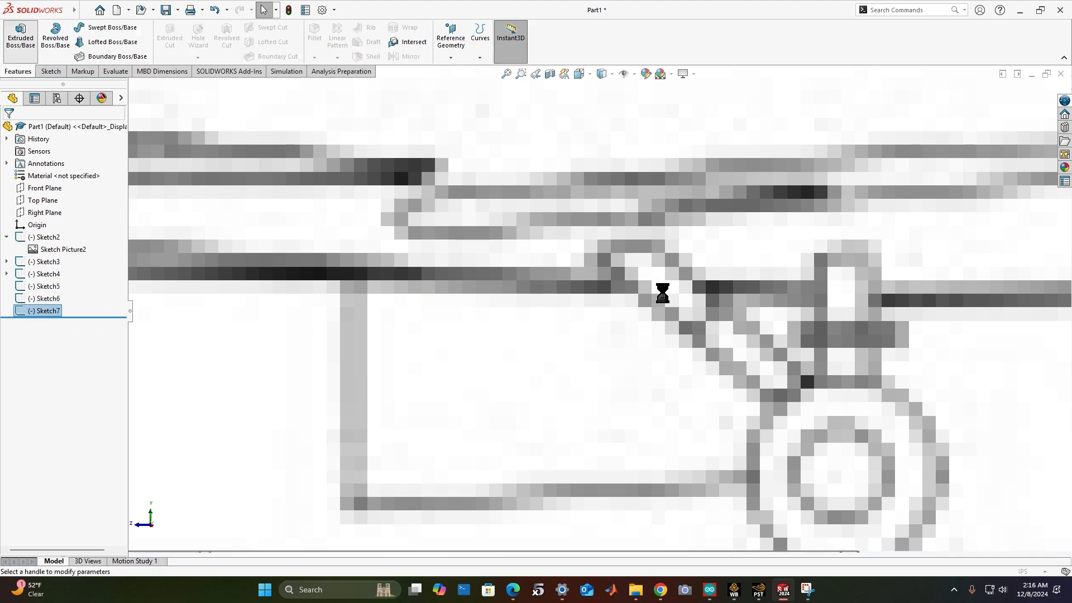
left_click(1045, 109)
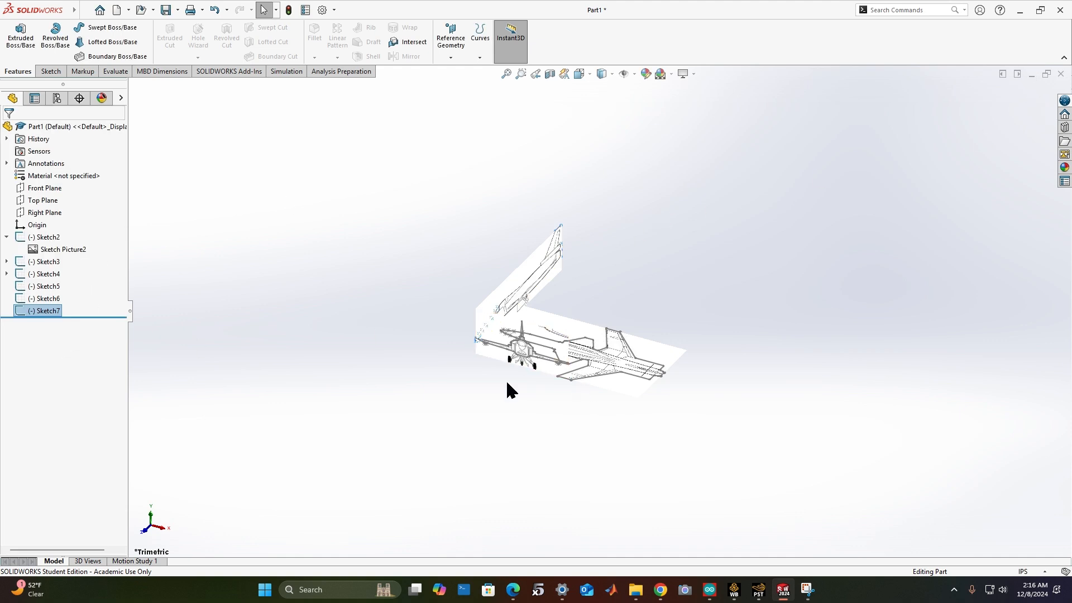
Sketch a corner rectangle about 7.48 by 3.81 in on the Front Plane around the front-view picture, and exit the sketch
middle_click_drag(506, 389, 399, 337)
left_click(45, 189)
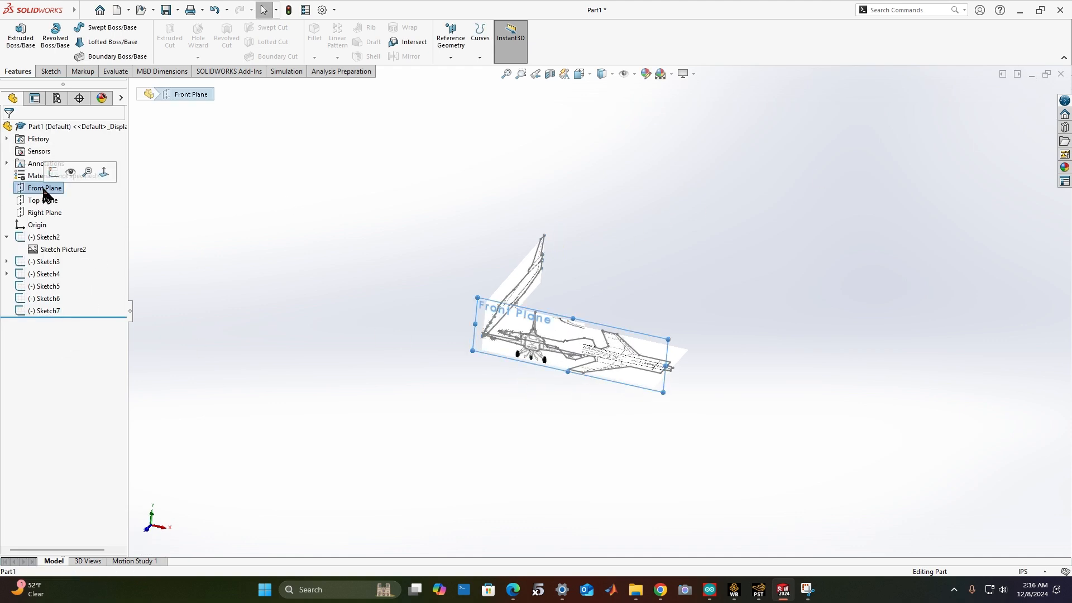
left_click(53, 171)
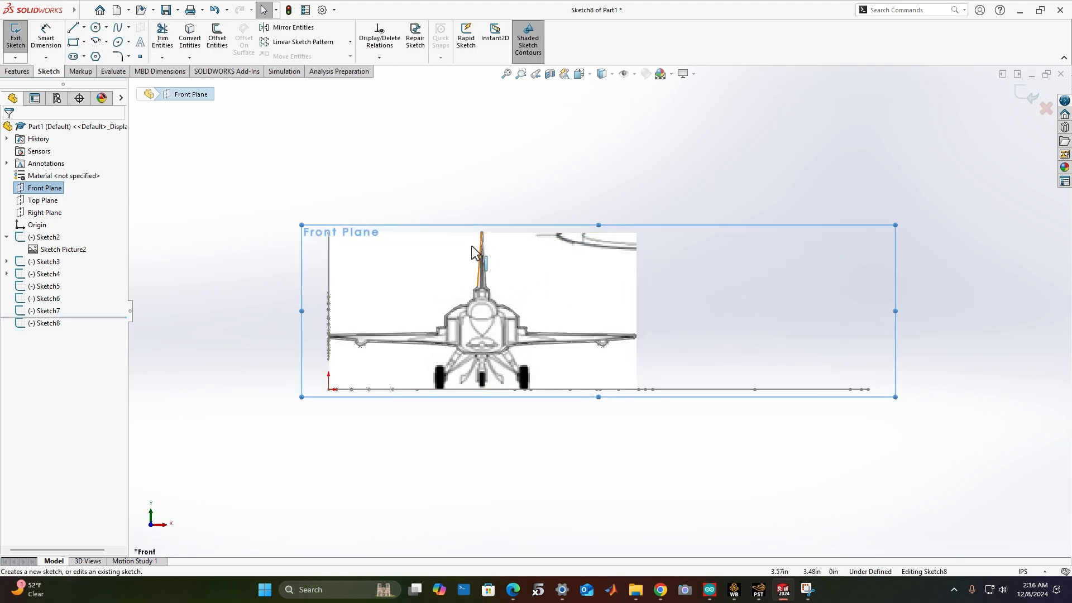
left_click(73, 42)
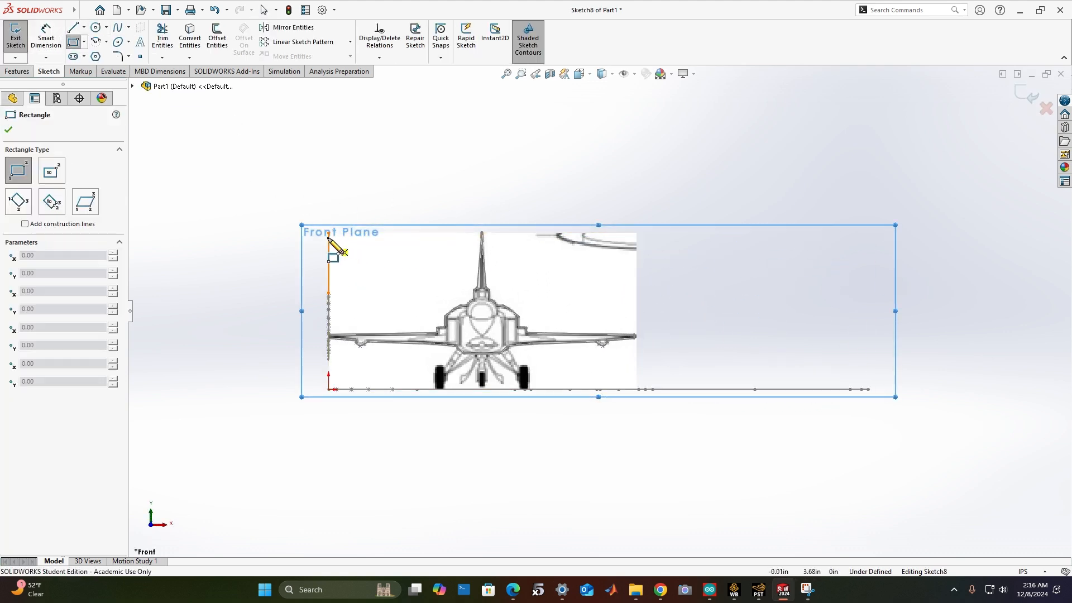
left_click(329, 233)
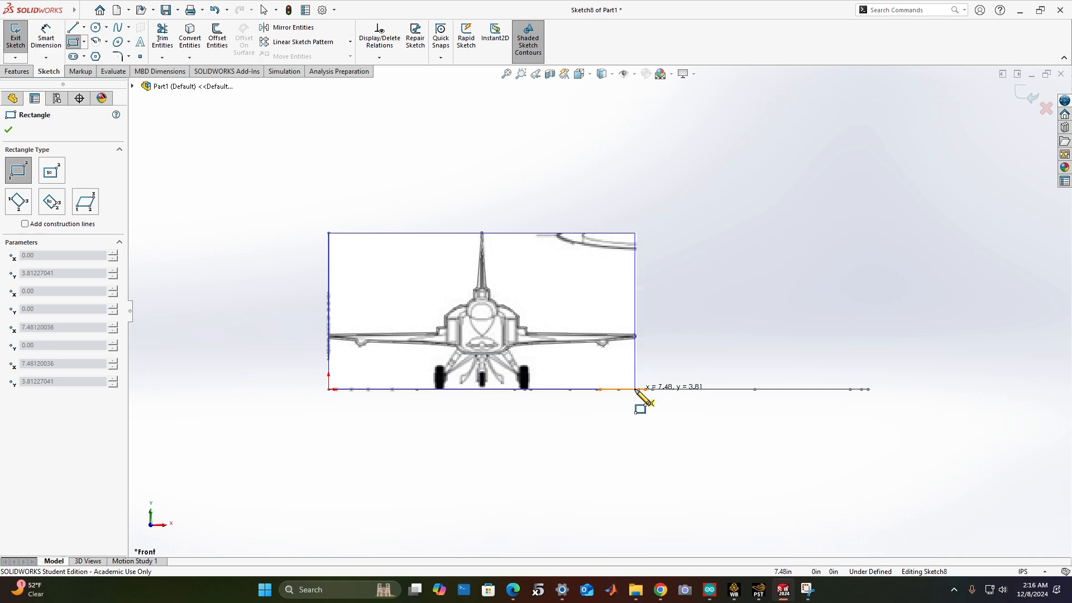
left_click(637, 390)
left_click(1037, 99)
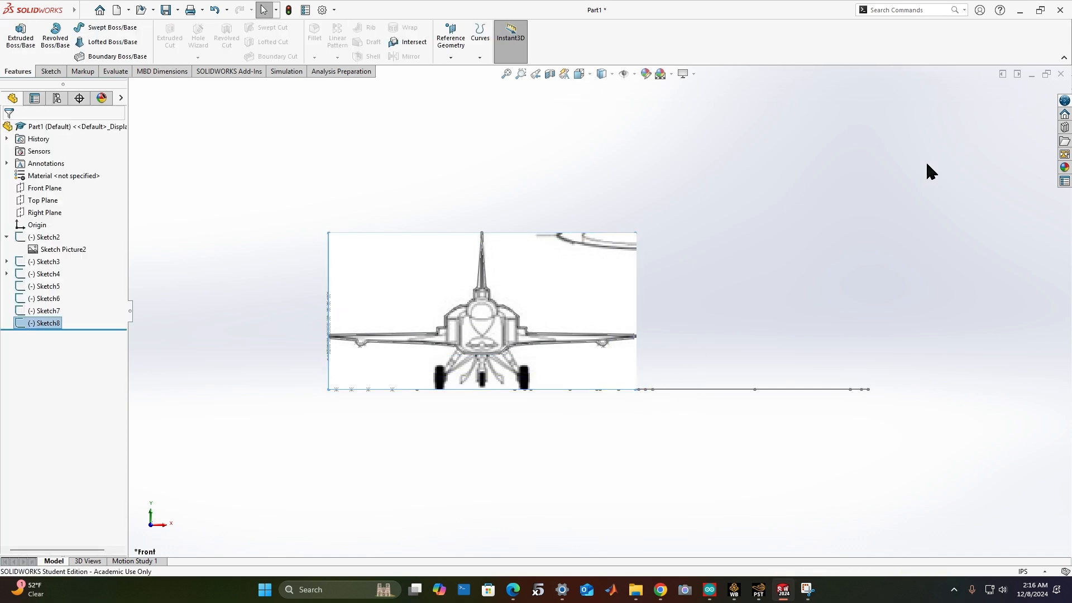
mouse_move(929, 170)
middle_mouse_down()
mouse_move(814, 233)
mouse_move(701, 237)
middle_mouse_up()
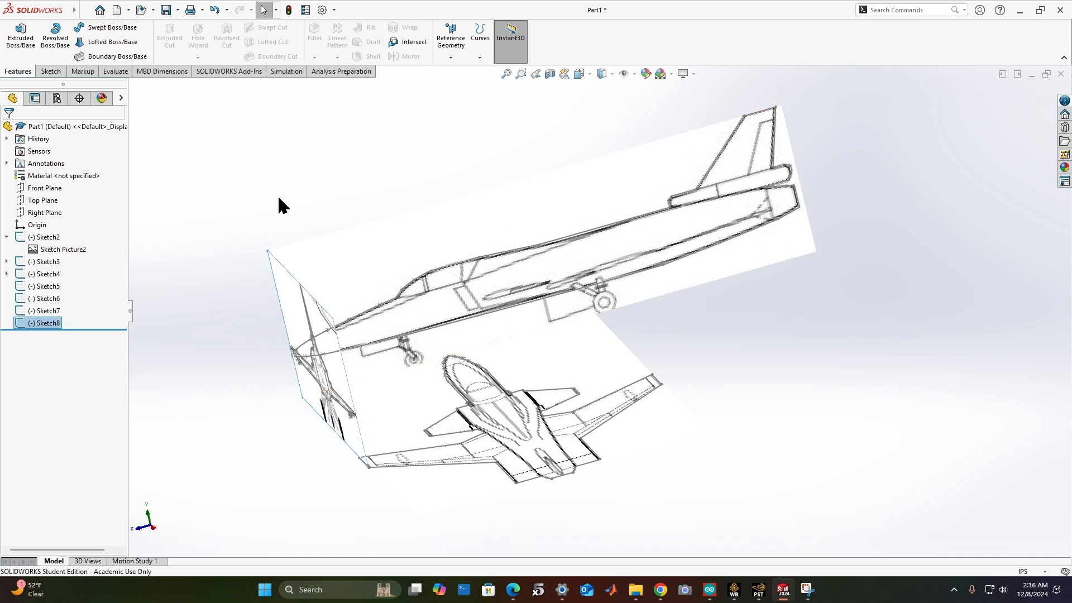
left_click(115, 71)
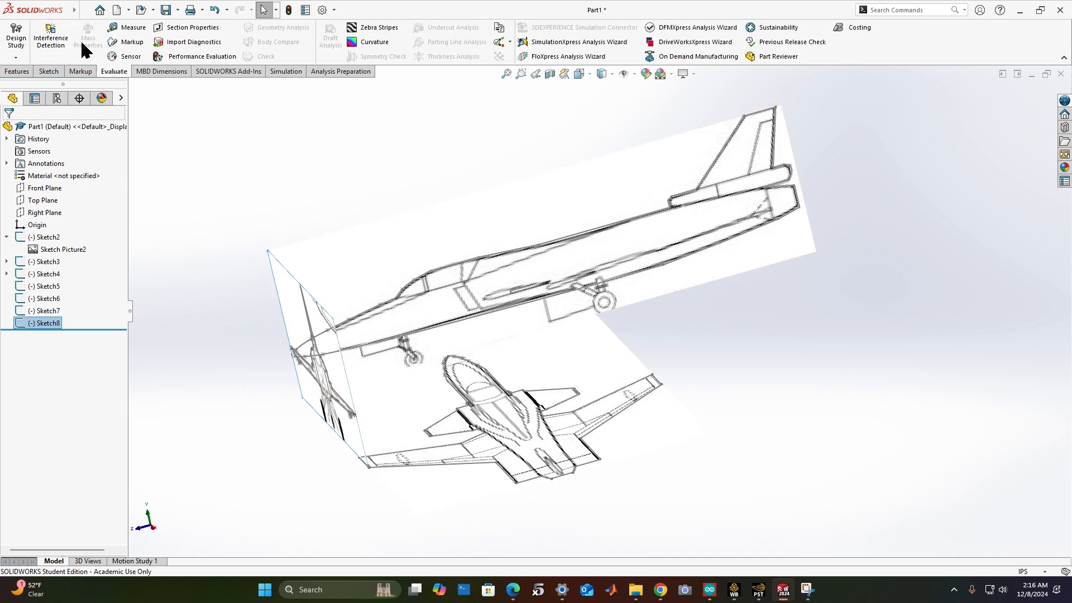
left_click(124, 26)
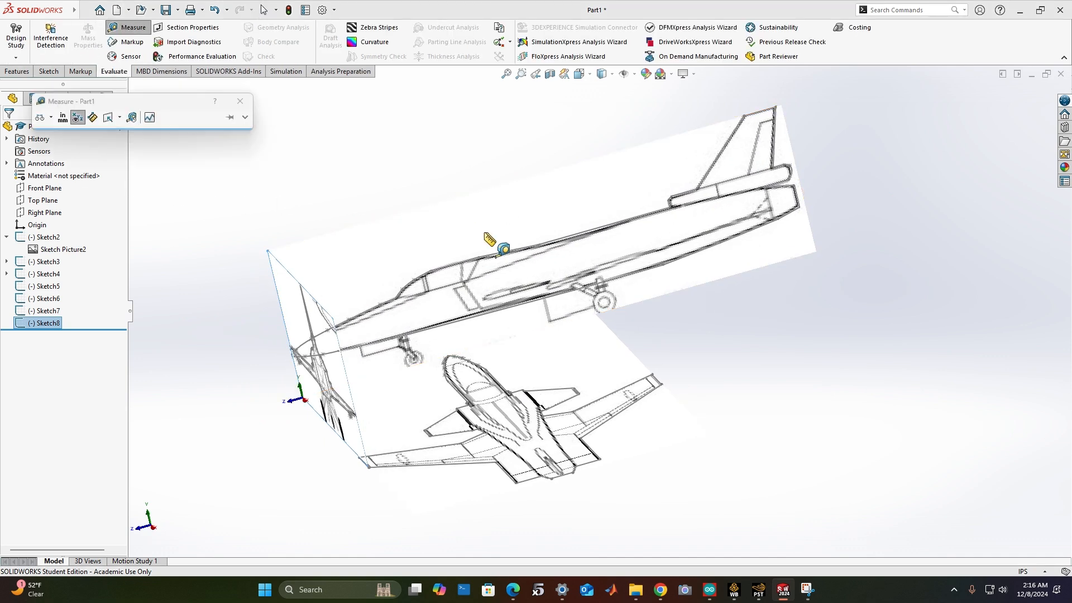
left_click(240, 101)
Open the side-view sketch picture's properties to read its full width, and leave the picture and its sketch
left_click(7, 261)
left_click(55, 273)
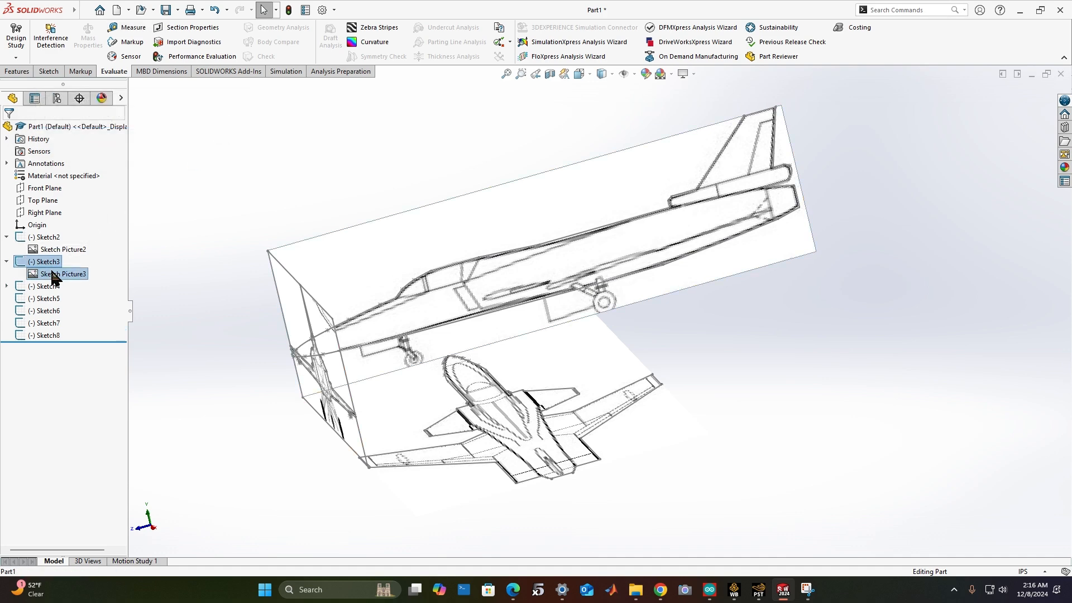
left_click(62, 238)
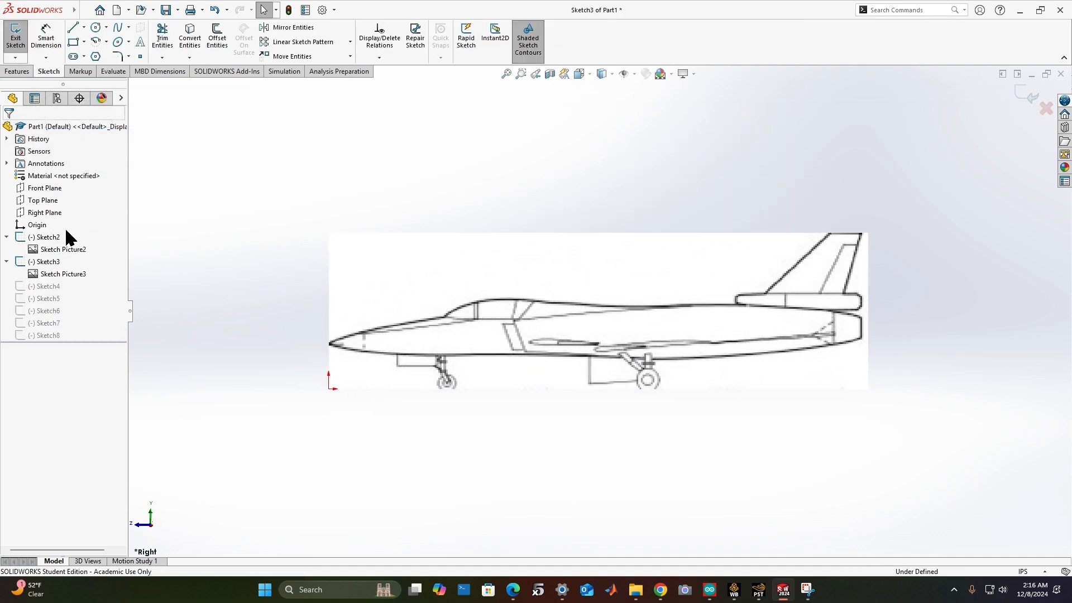
double_click(59, 274)
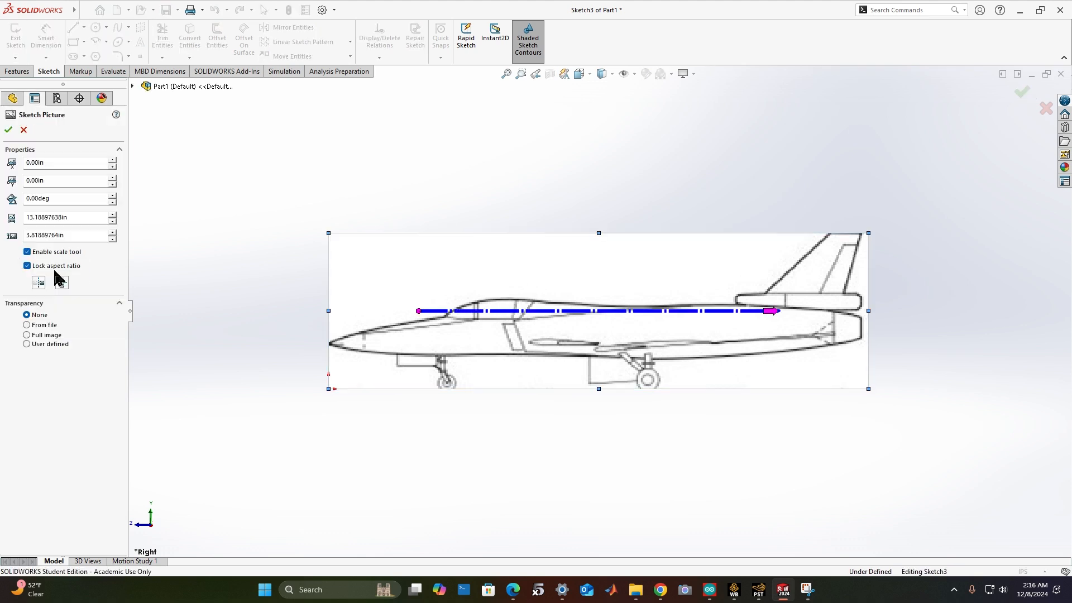
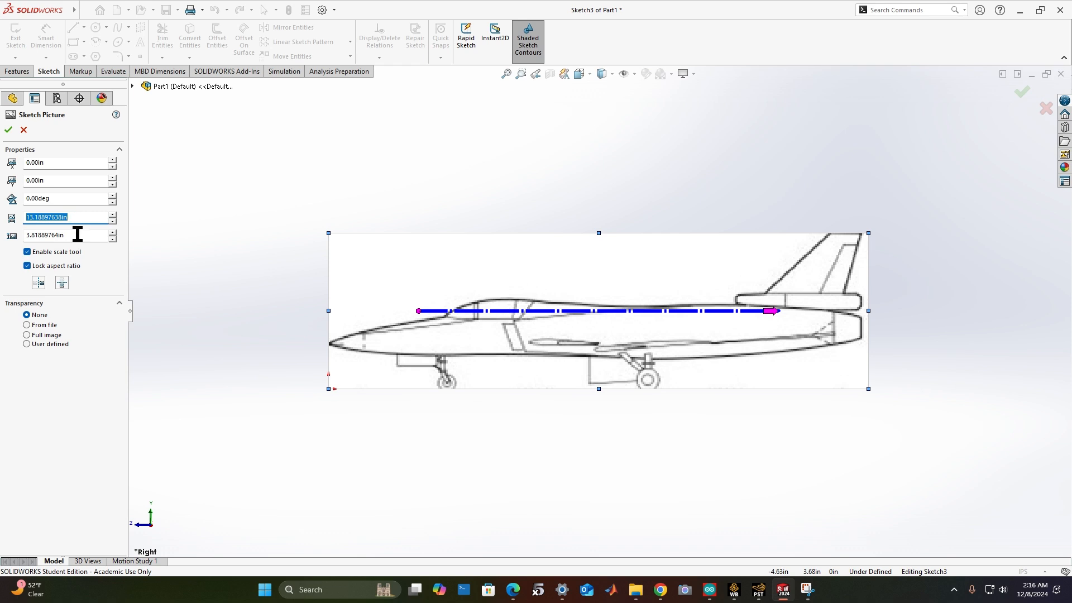
left_click(8, 132)
middle_click_drag(330, 230, 262, 249)
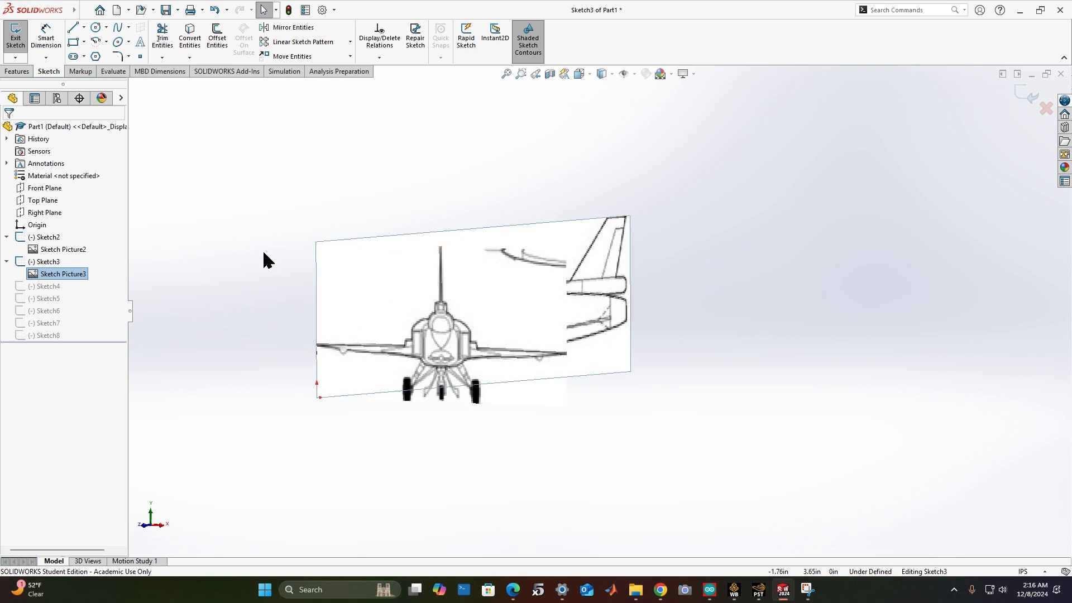
left_click(15, 40)
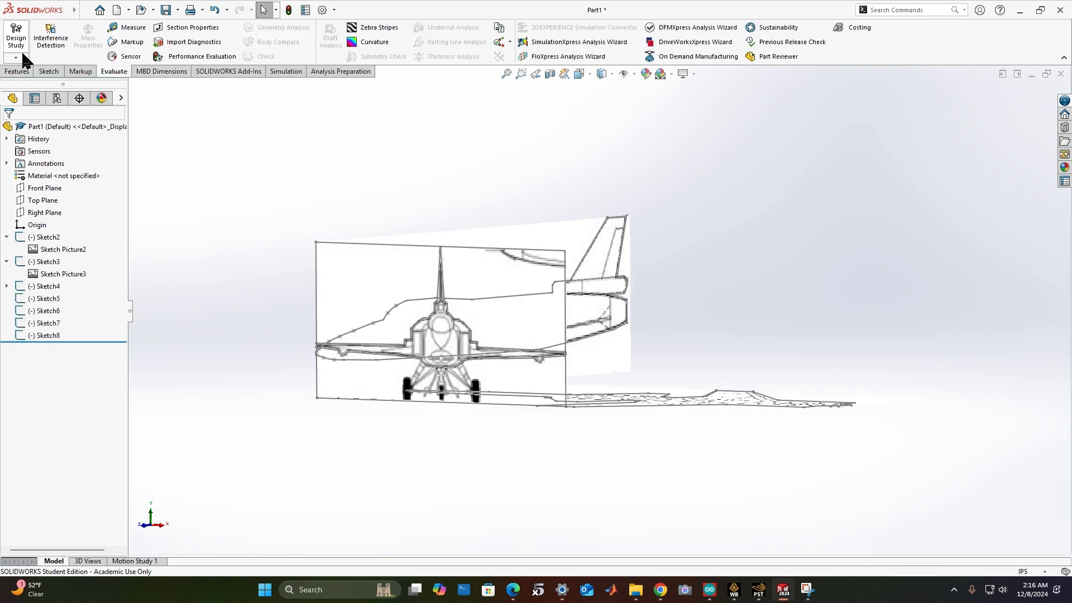
Extrude the front-view rectangle into a solid block 13.18897638 in deep, with the direction reversed to run along the side-view picture
left_click(45, 335)
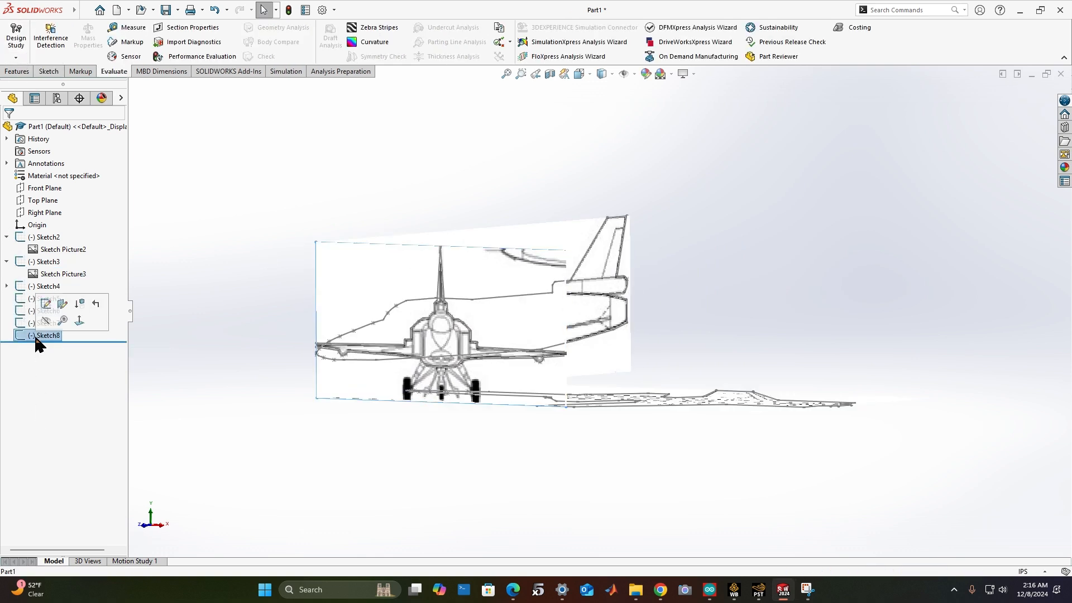
left_click(22, 71)
left_click(20, 38)
mouse_move(641, 279)
middle_mouse_down()
mouse_move(673, 303)
mouse_move(634, 328)
middle_mouse_up()
left_click(15, 196)
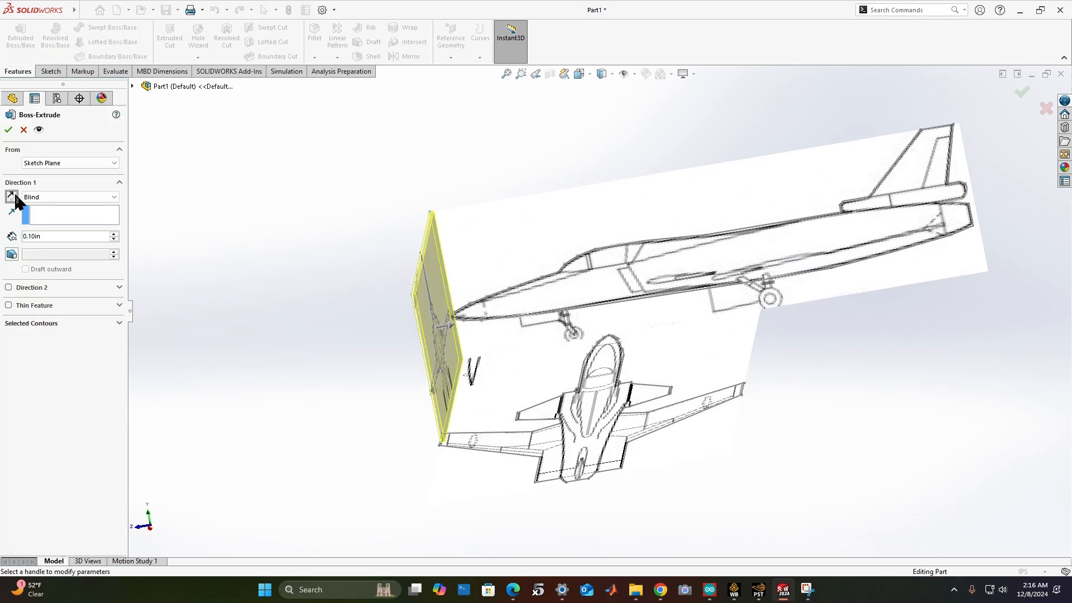
type("13.18897638in")
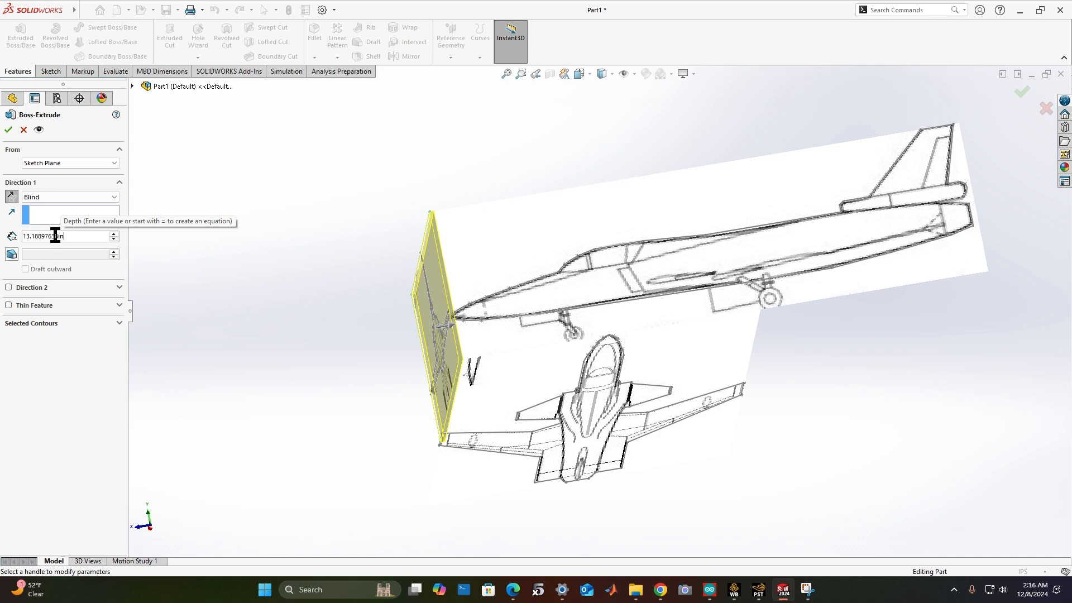
left_click(8, 130)
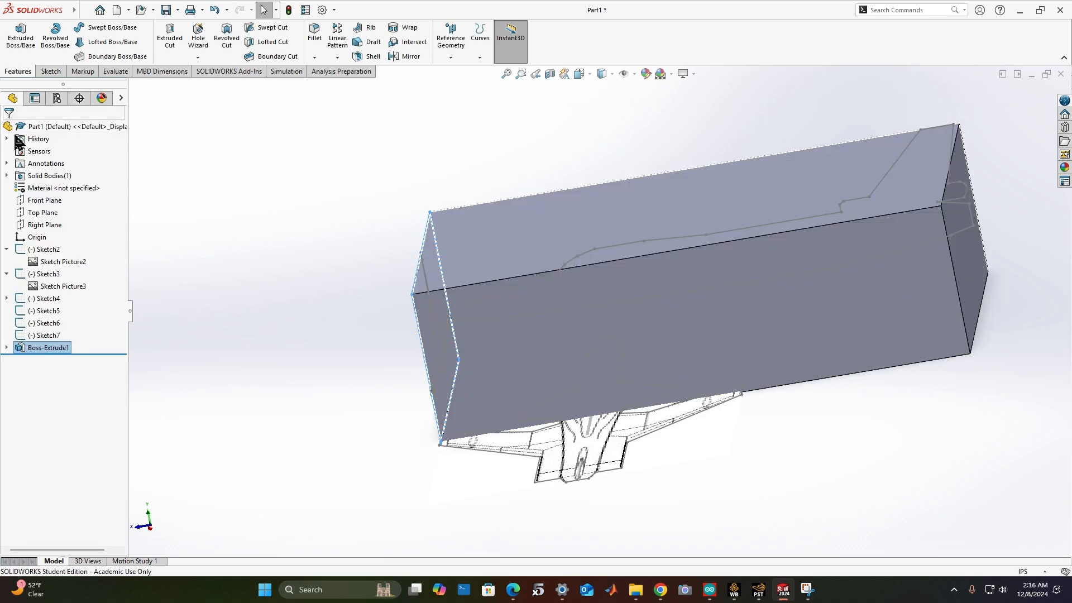
Open the traced top-view outline sketch for editing
mouse_move(701, 376)
middle_mouse_down()
mouse_move(762, 355)
mouse_move(783, 416)
mouse_move(684, 322)
mouse_move(571, 426)
middle_mouse_up()
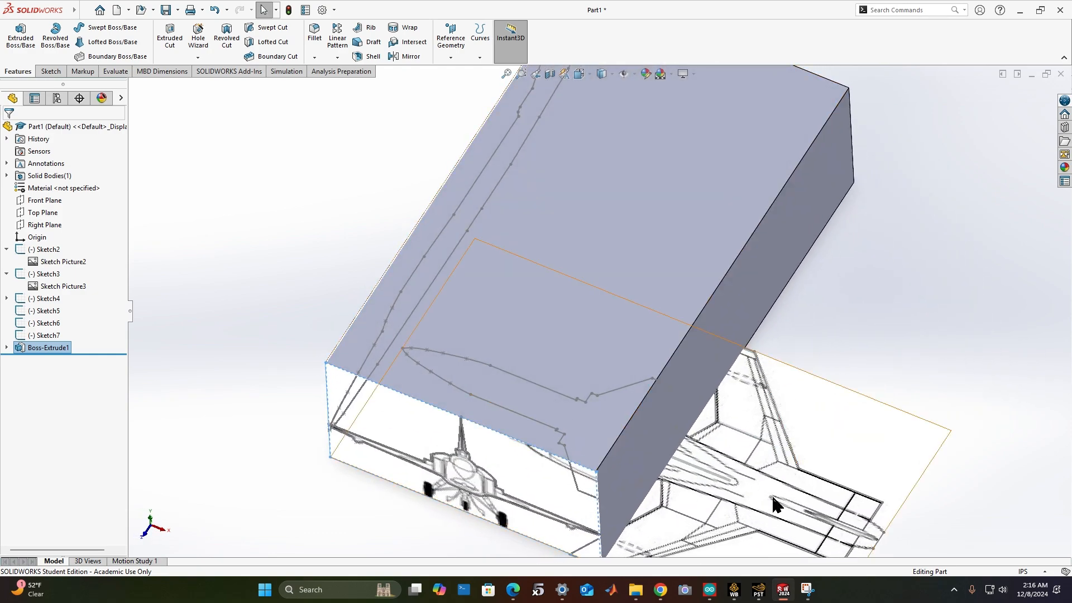
scroll(661, 342, "down", 5)
scroll(661, 342, "up", 6)
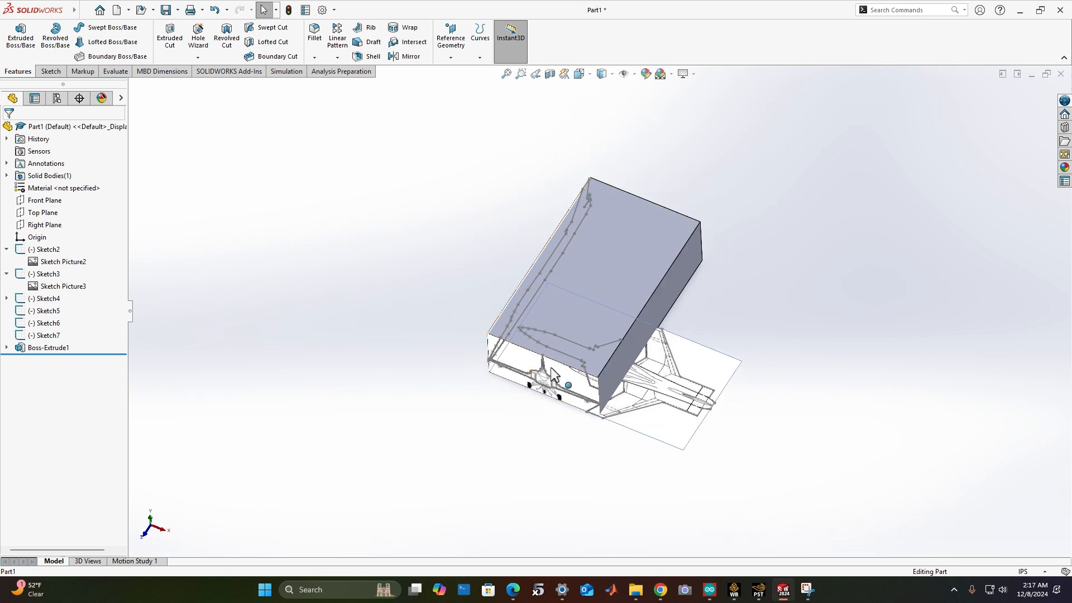
left_click(42, 311)
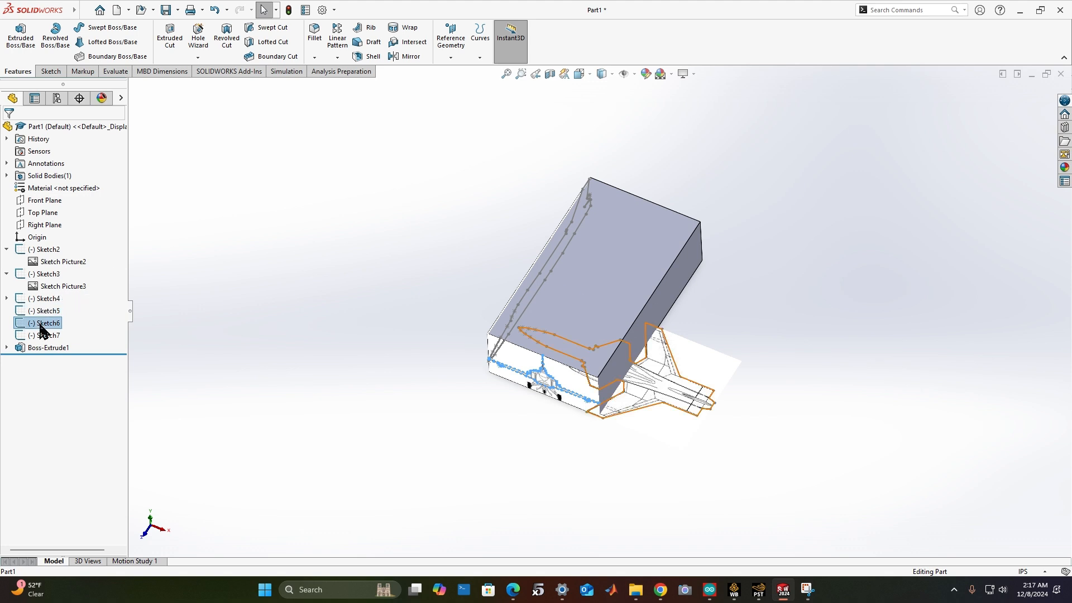
left_click(45, 323)
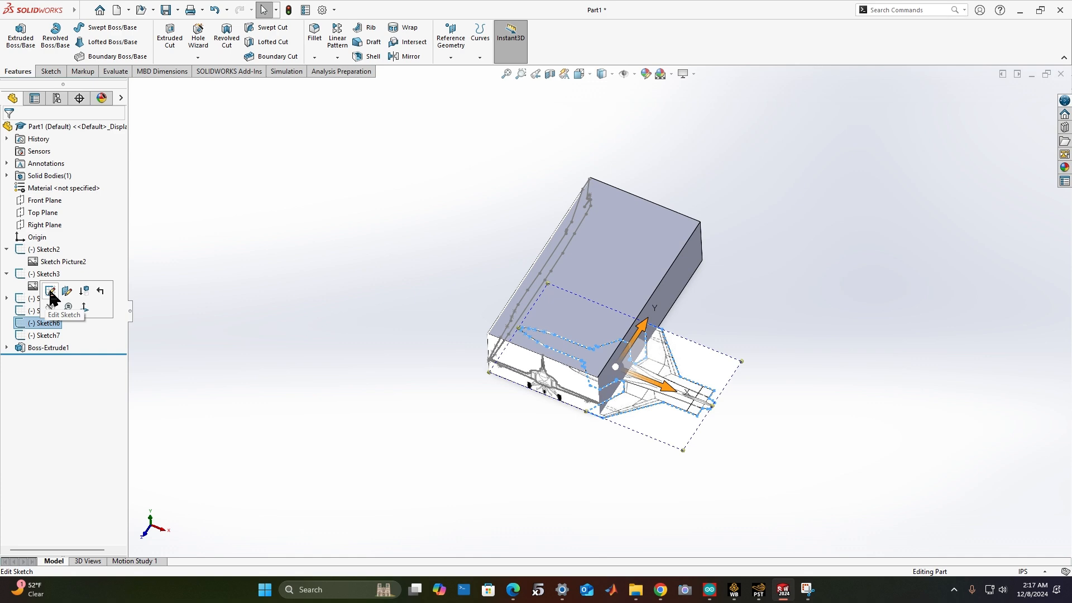
left_click(51, 290)
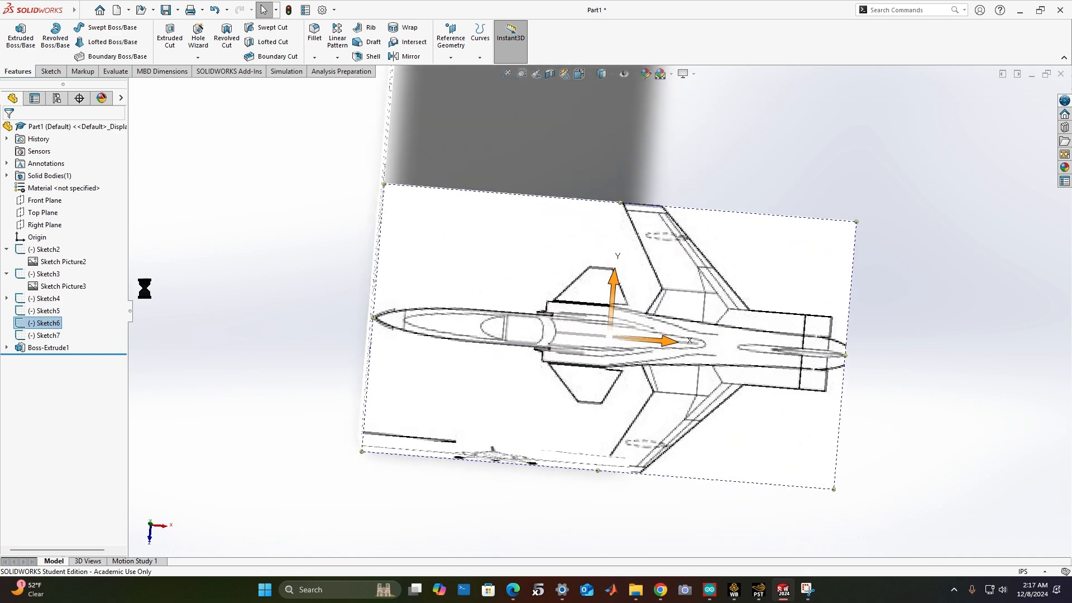
scroll(598, 305, "down", 3)
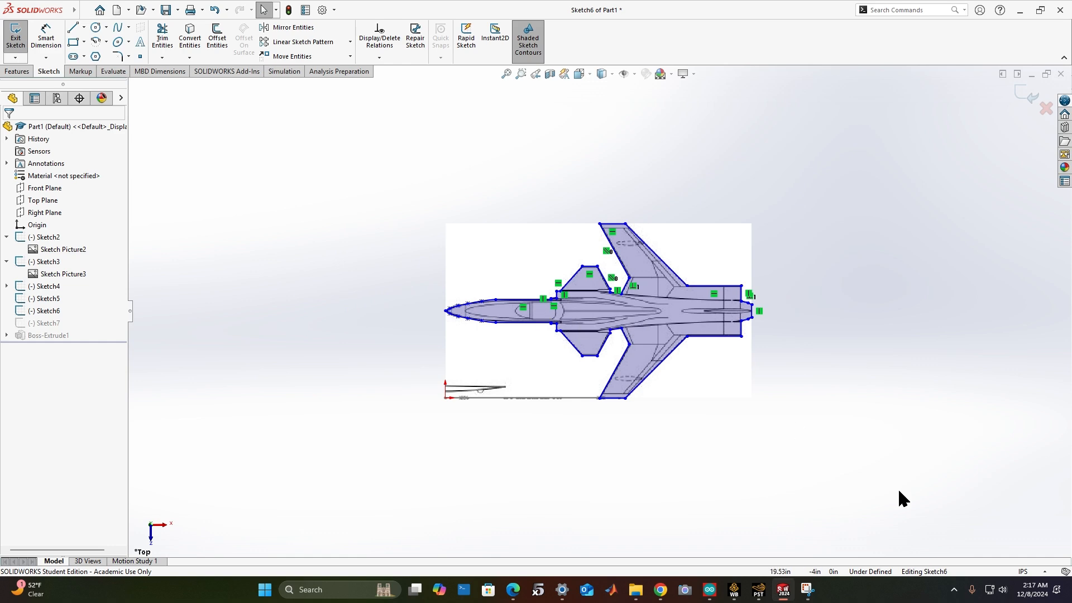
left_click_drag(899, 492, 870, 472)
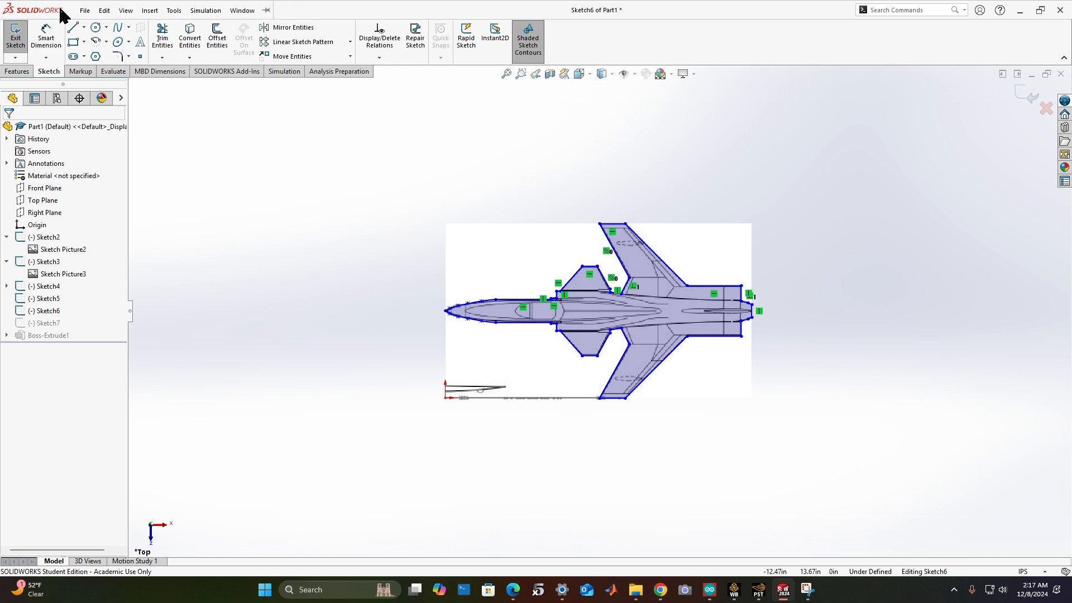
Rotate all entities of the top-view outline 90 degrees about the origin, without keeping relations
left_click(175, 10)
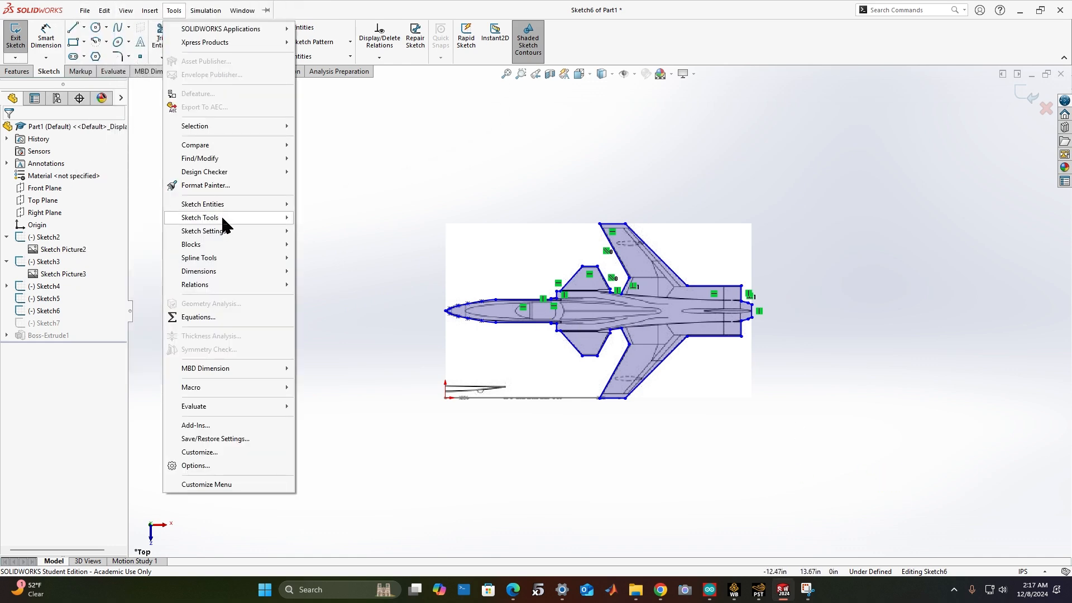
mouse_move(224, 218)
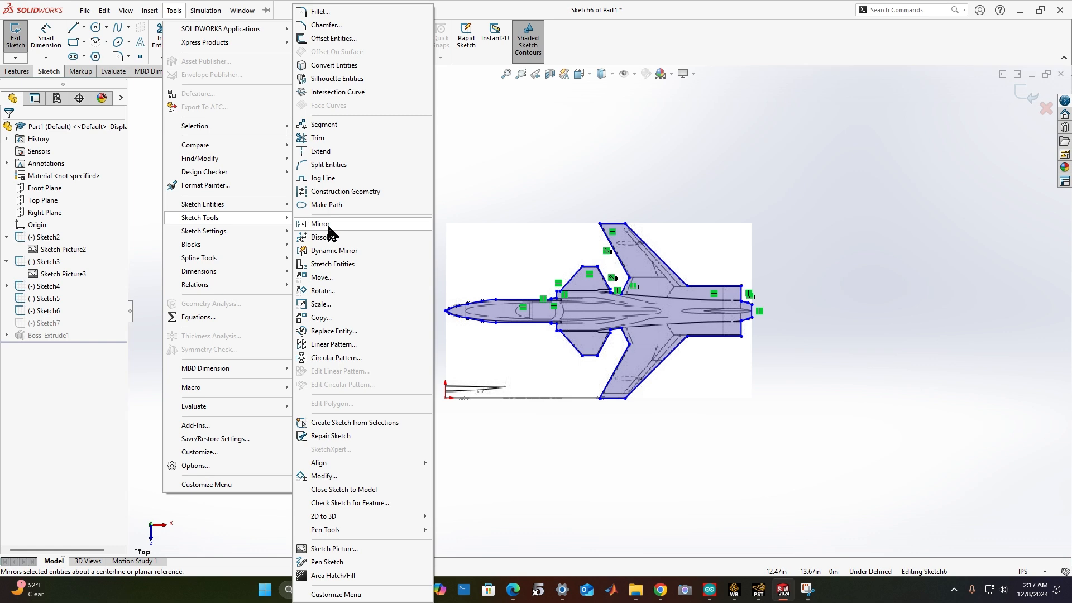
left_click(346, 291)
left_click_drag(916, 468, 273, 127)
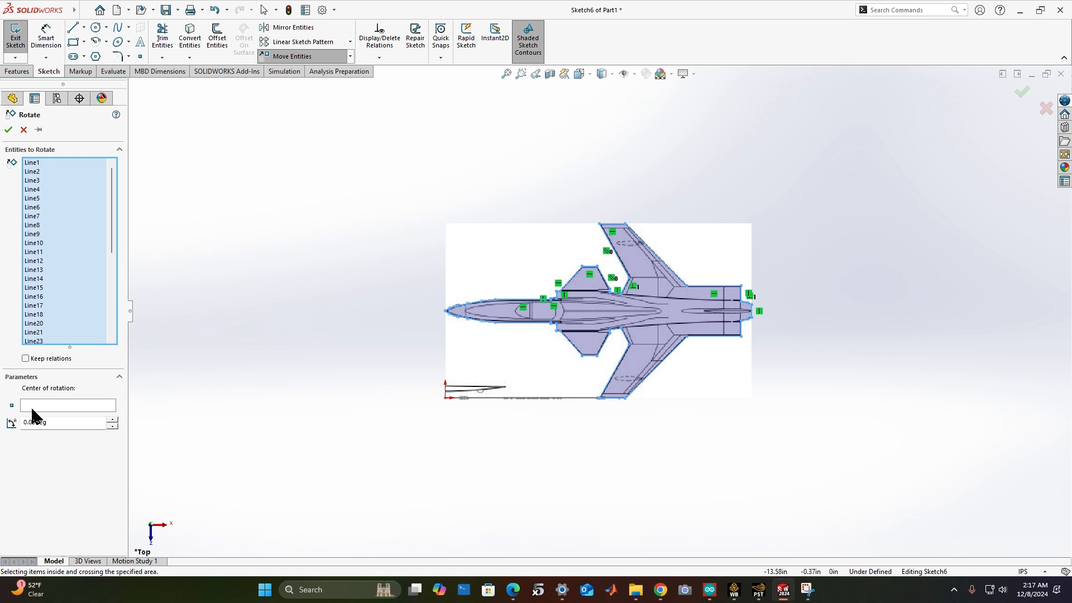
left_click(56, 406)
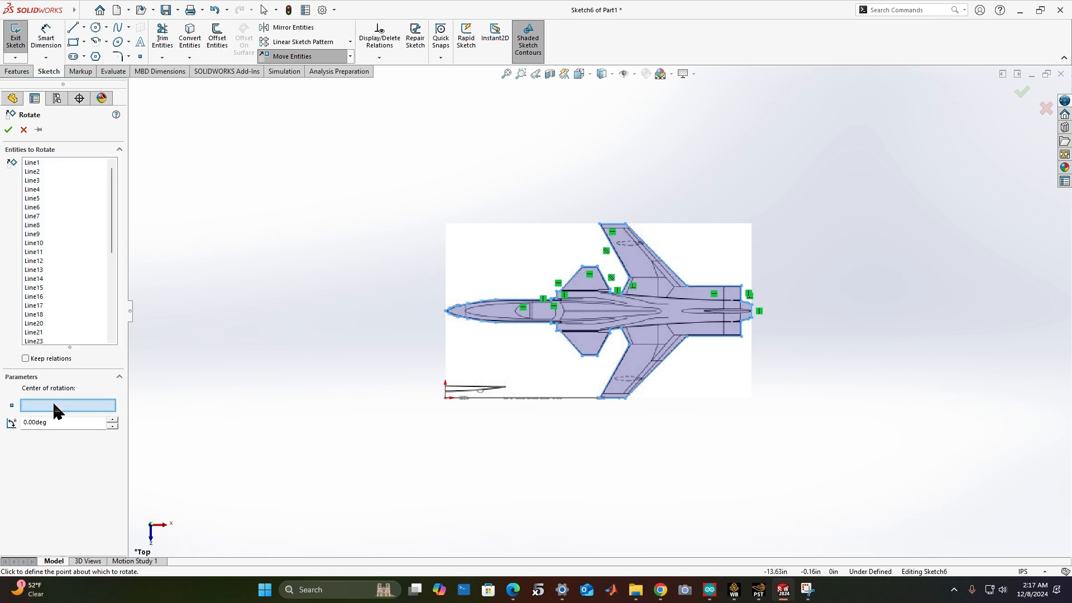
left_click(446, 400)
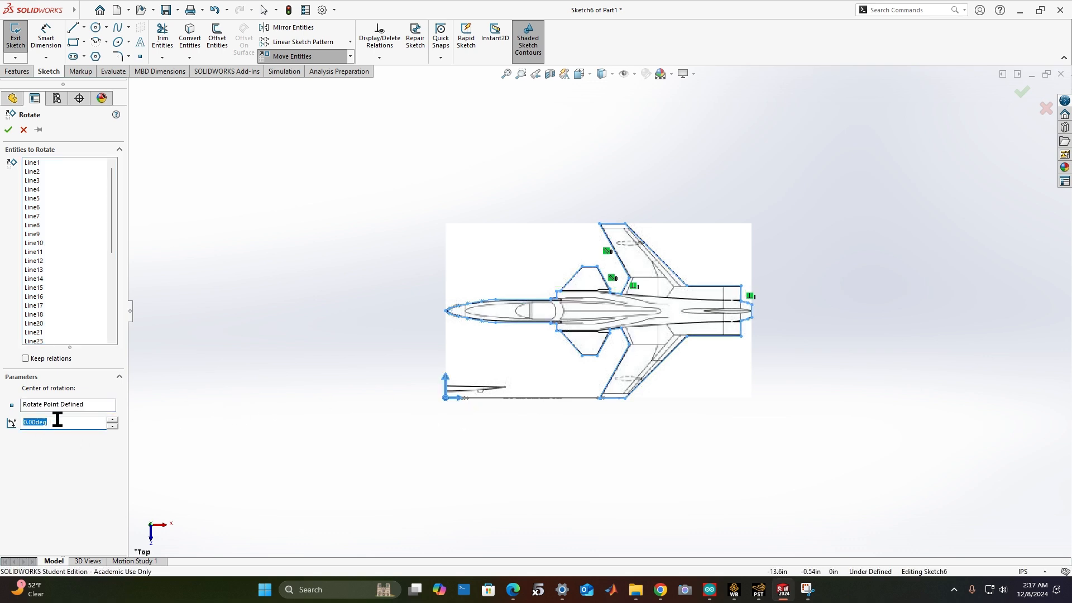
key("Return")
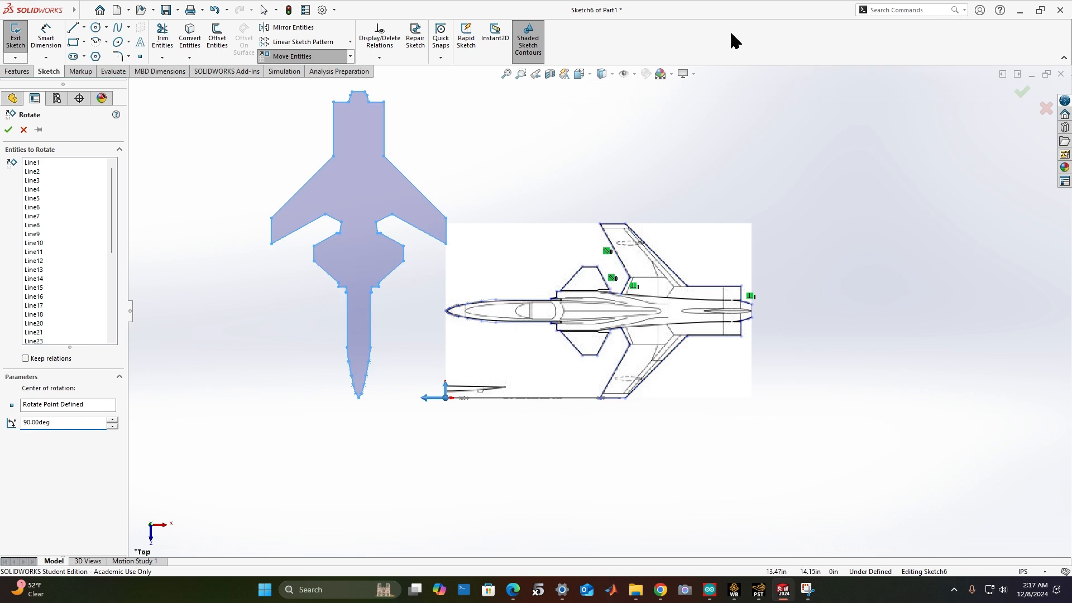
left_click(9, 130)
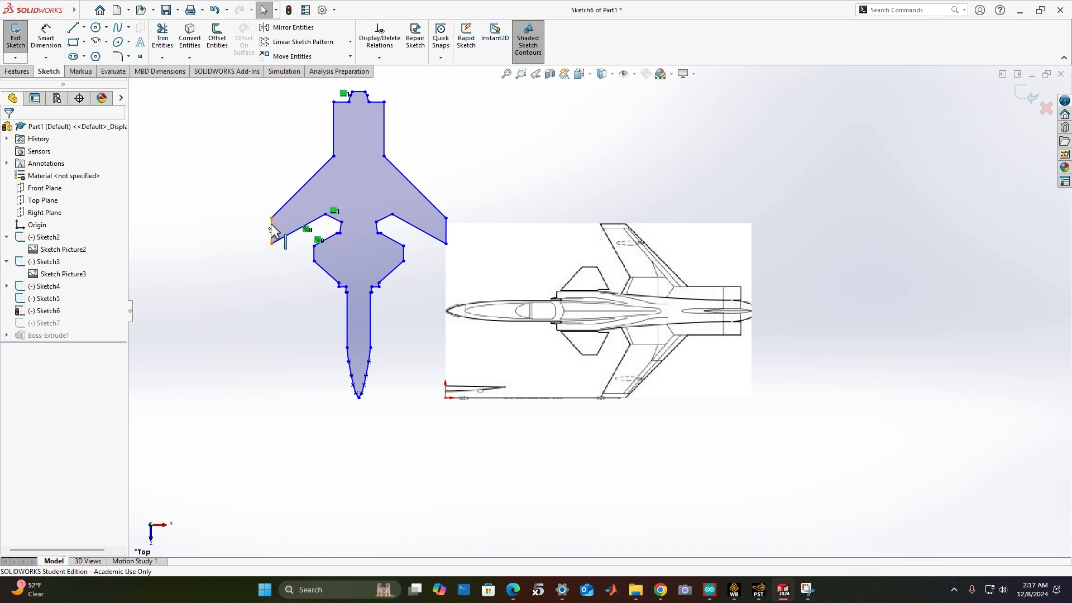
Move the whole rotated top-view outline by its outer left wingtip corner until that corner lines up vertically with the origin
left_click(174, 10)
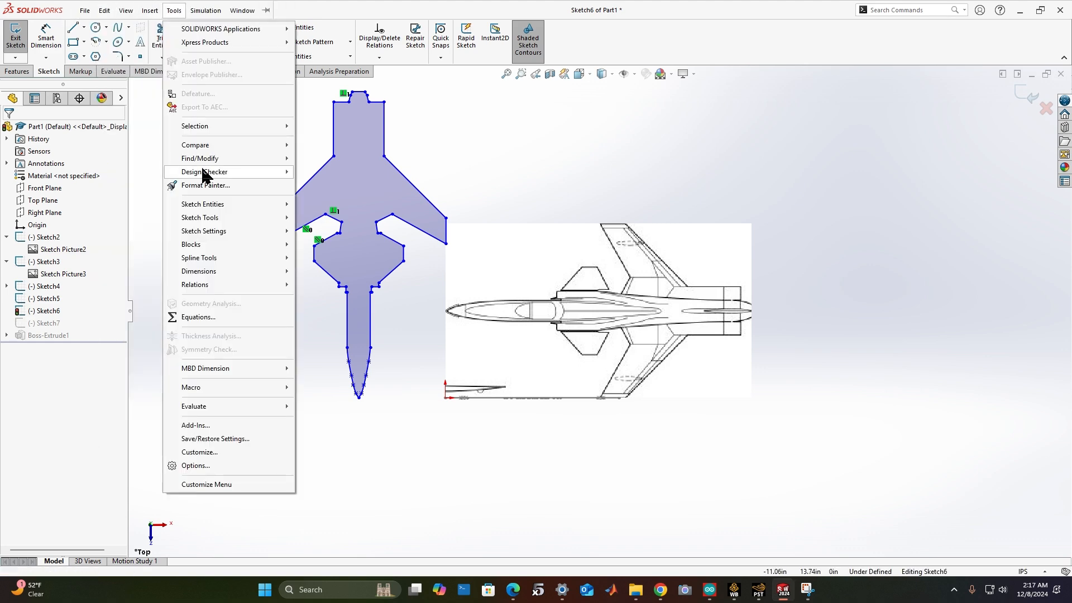
mouse_move(271, 218)
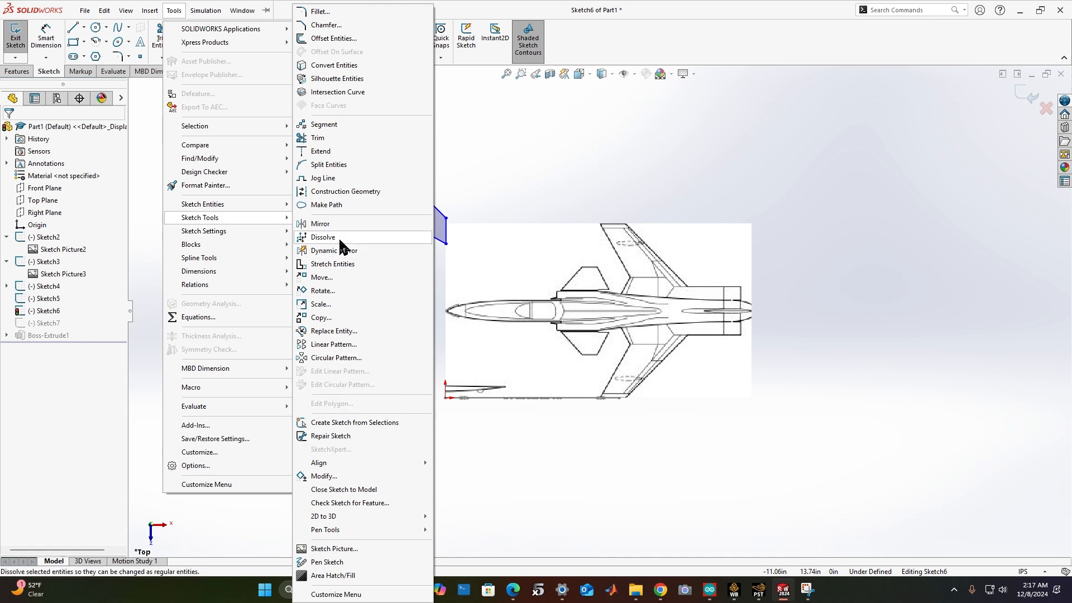
left_click(334, 276)
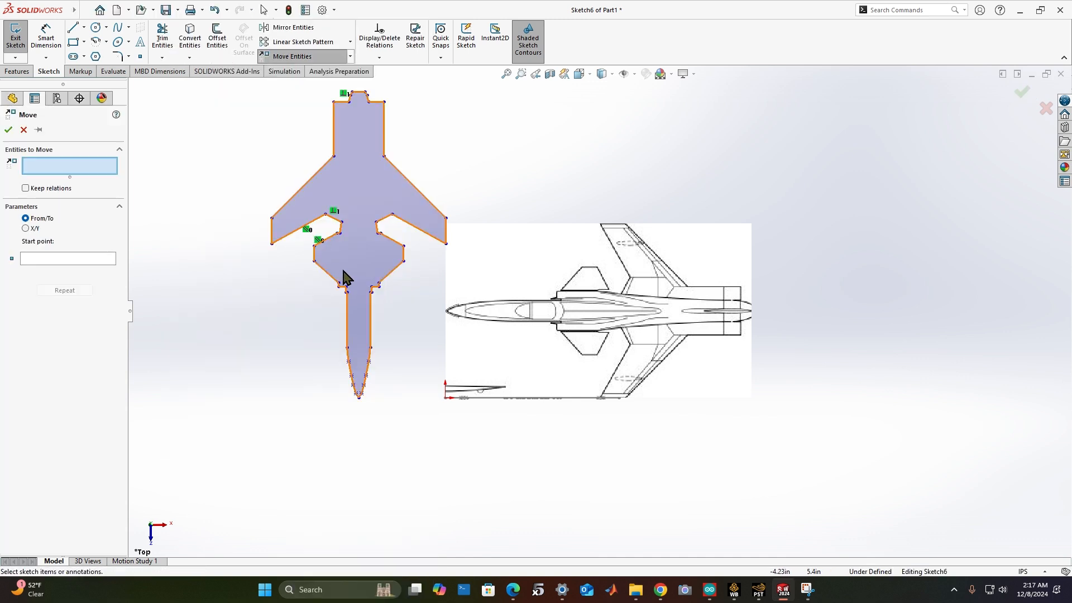
left_click(272, 244)
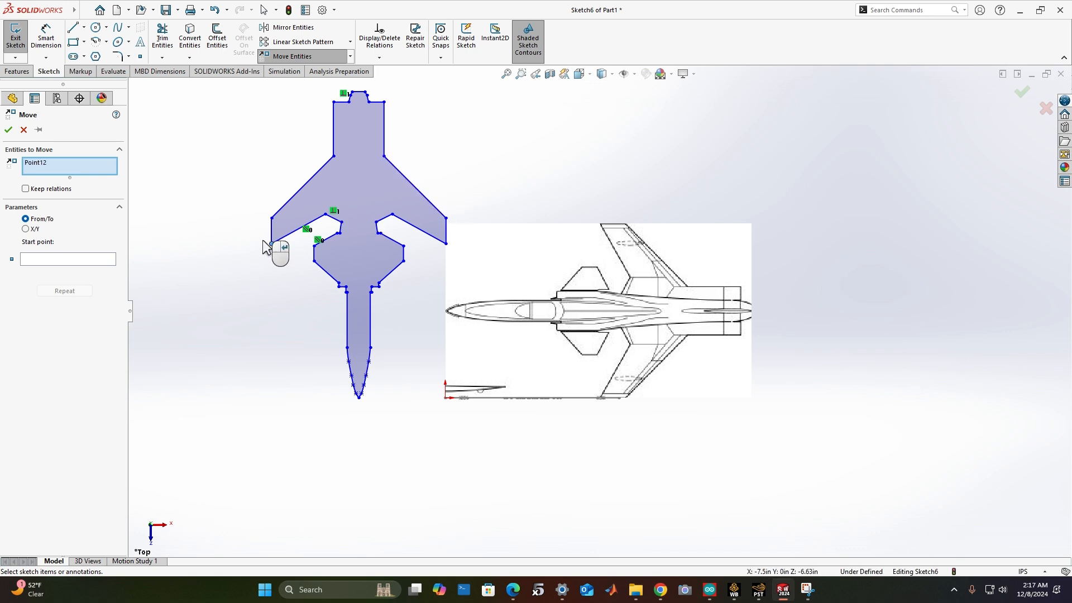
left_click(49, 162)
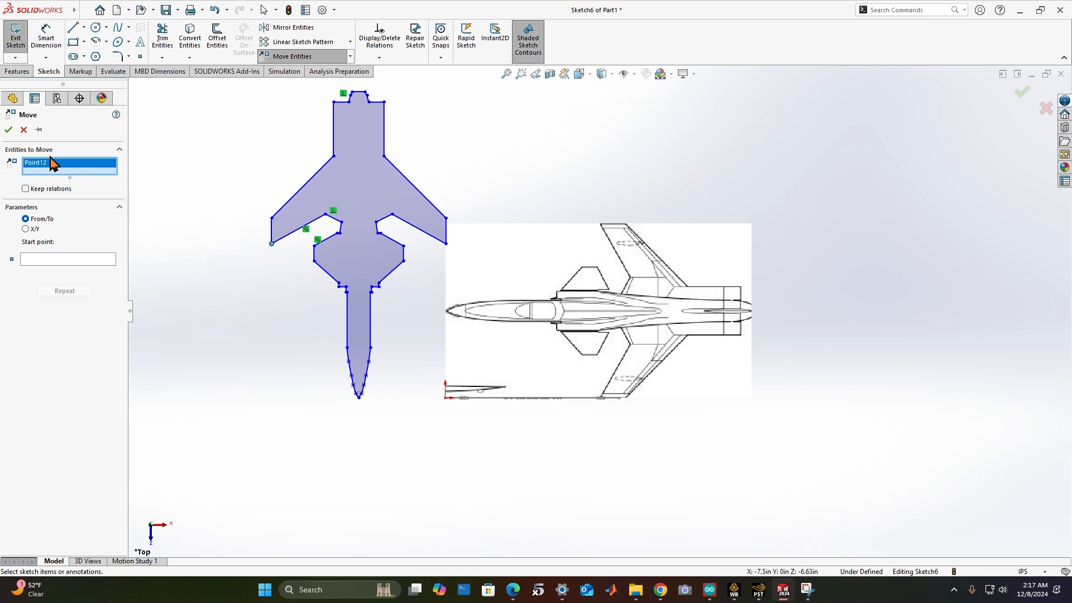
key("Delete")
mouse_move(583, 444)
left_mouse_down()
mouse_move(636, 14)
mouse_move(610, 59)
mouse_move(573, 89)
mouse_move(206, 83)
left_mouse_up()
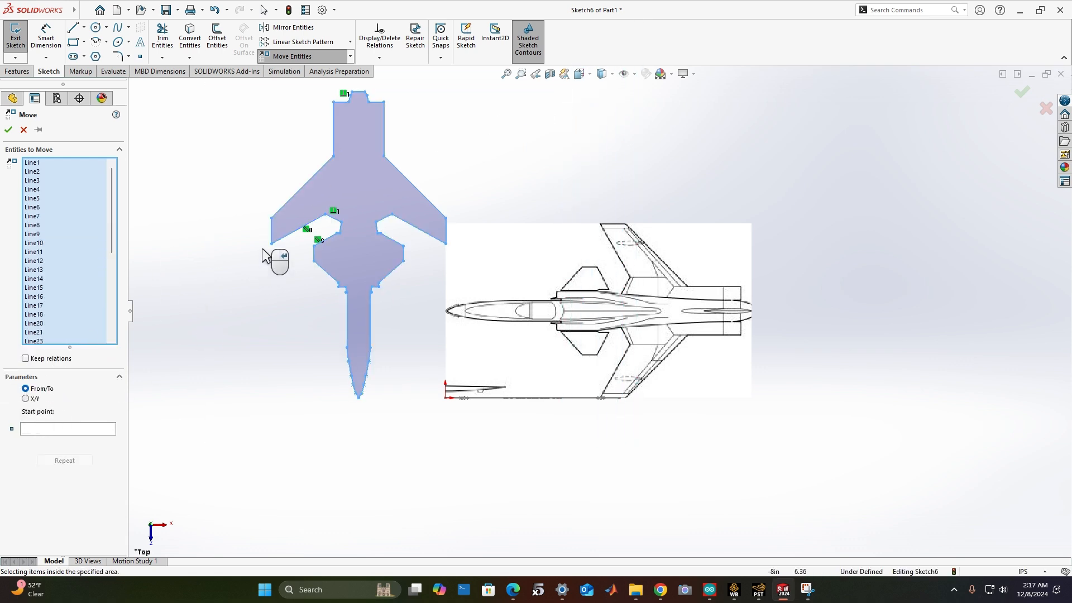
left_click(48, 428)
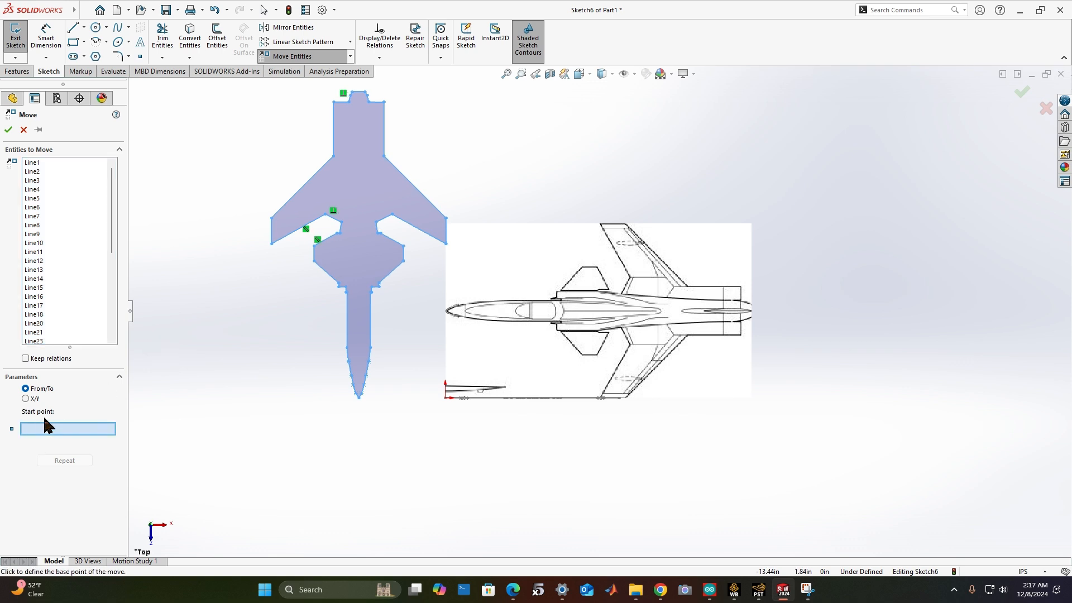
left_click(272, 244)
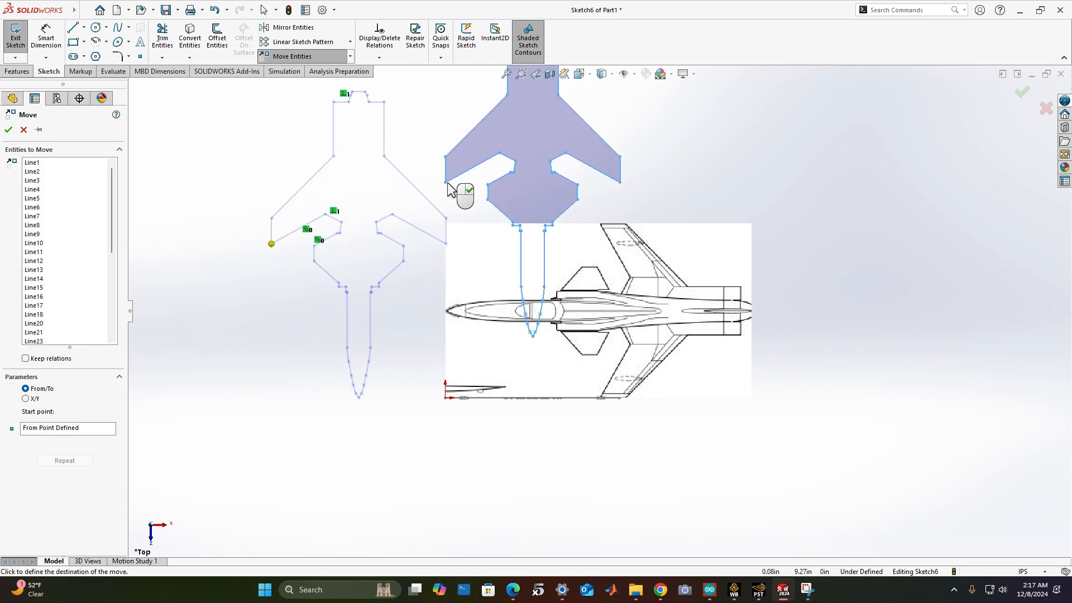
left_click(445, 192)
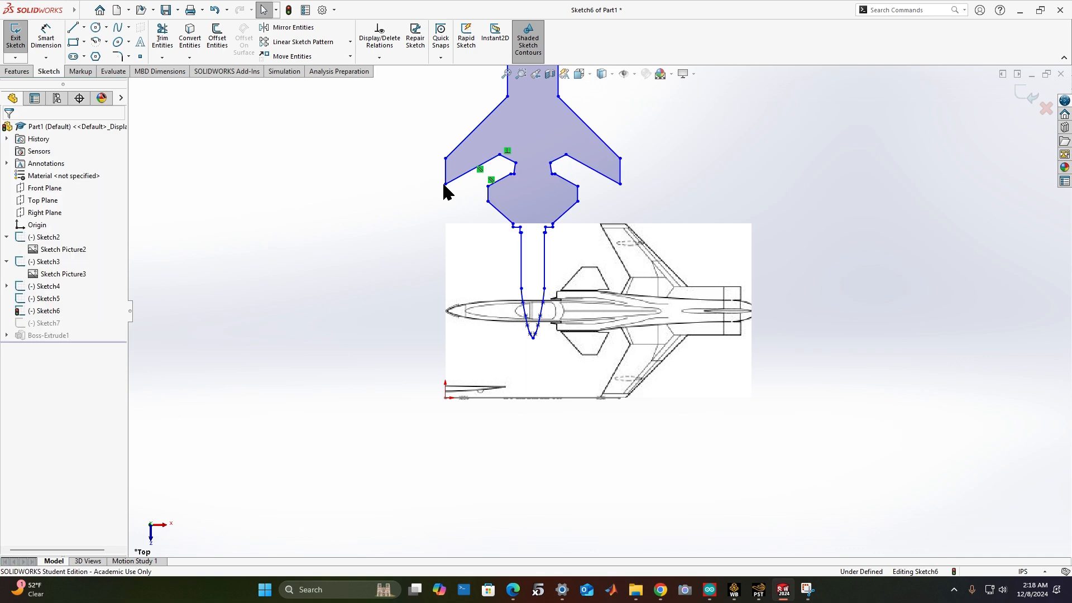
Move the whole top-view outline by its nose tip straight down until the nose is level with the origin, and exit the sketch
scroll(558, 363, "up", 3)
left_click_drag(440, 389, 695, 97)
left_click(125, 10)
mouse_move(173, 13)
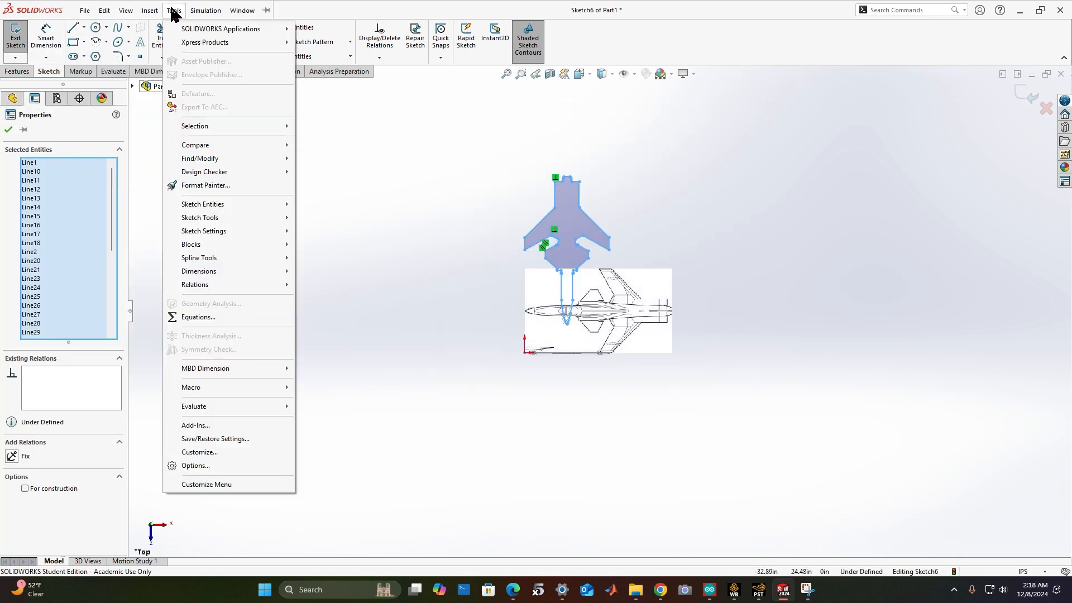
mouse_move(202, 218)
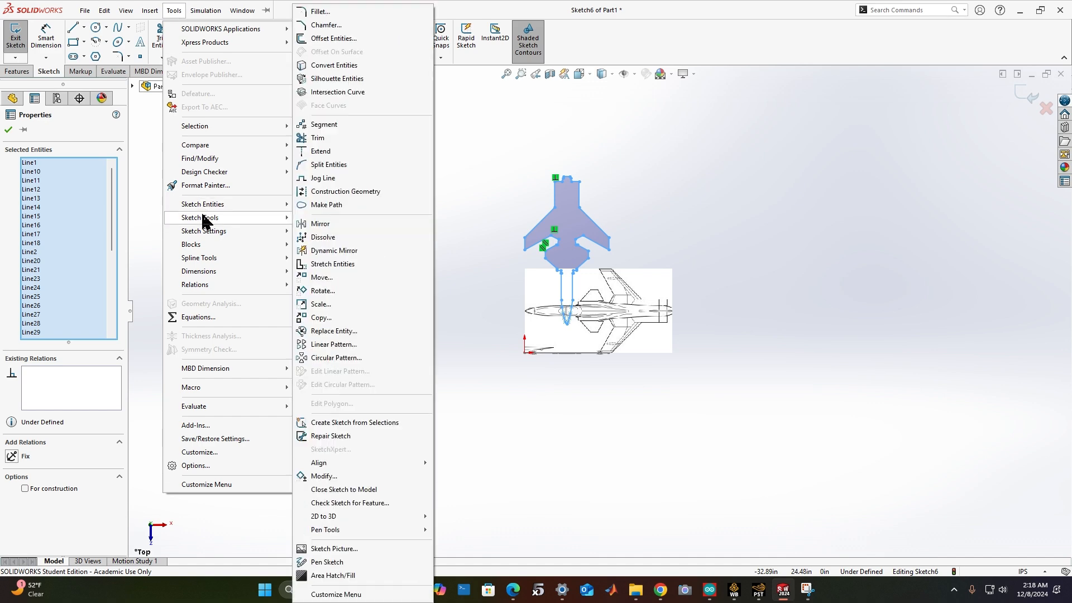
left_click(330, 277)
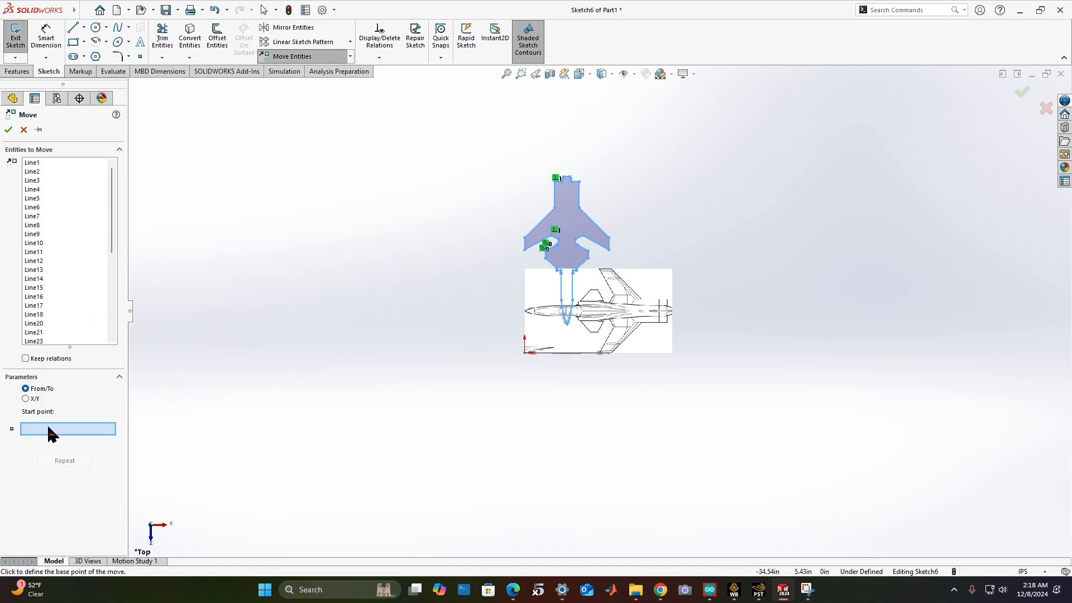
scroll(567, 334, "down", 5)
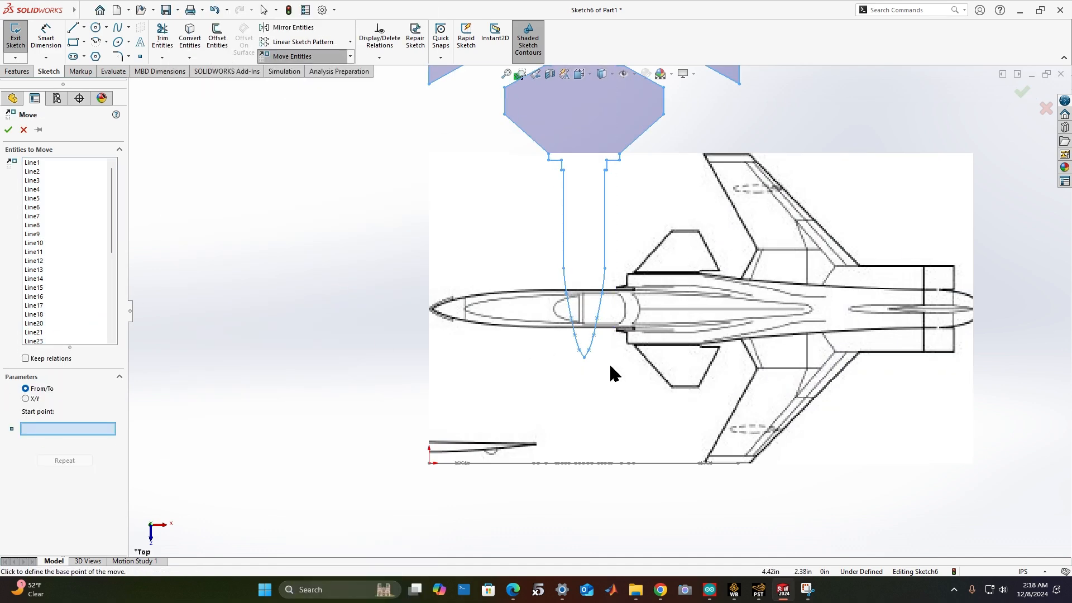
left_click(584, 358)
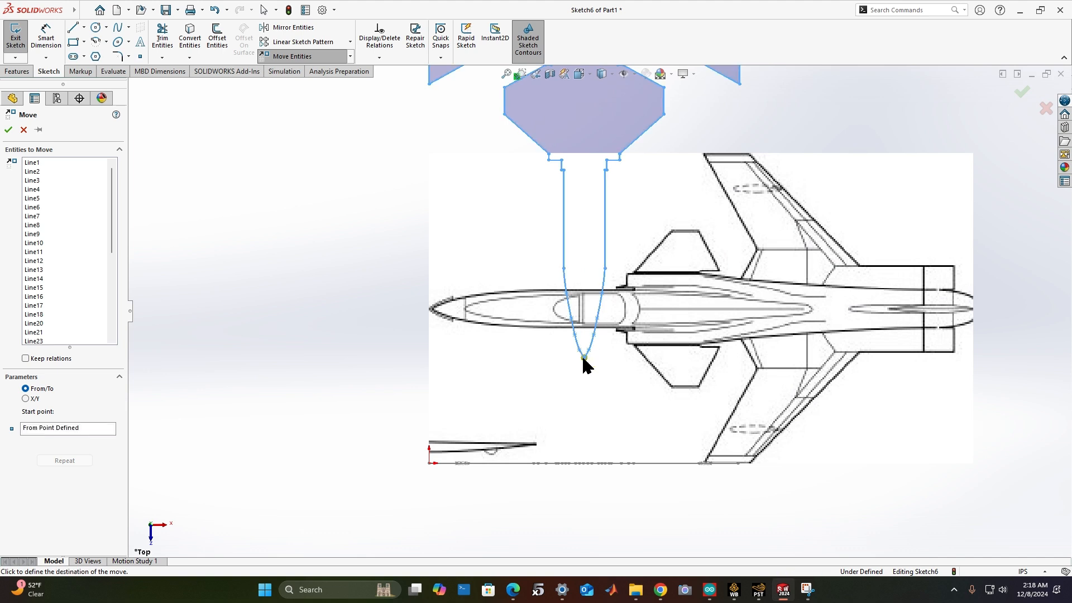
left_click(584, 462)
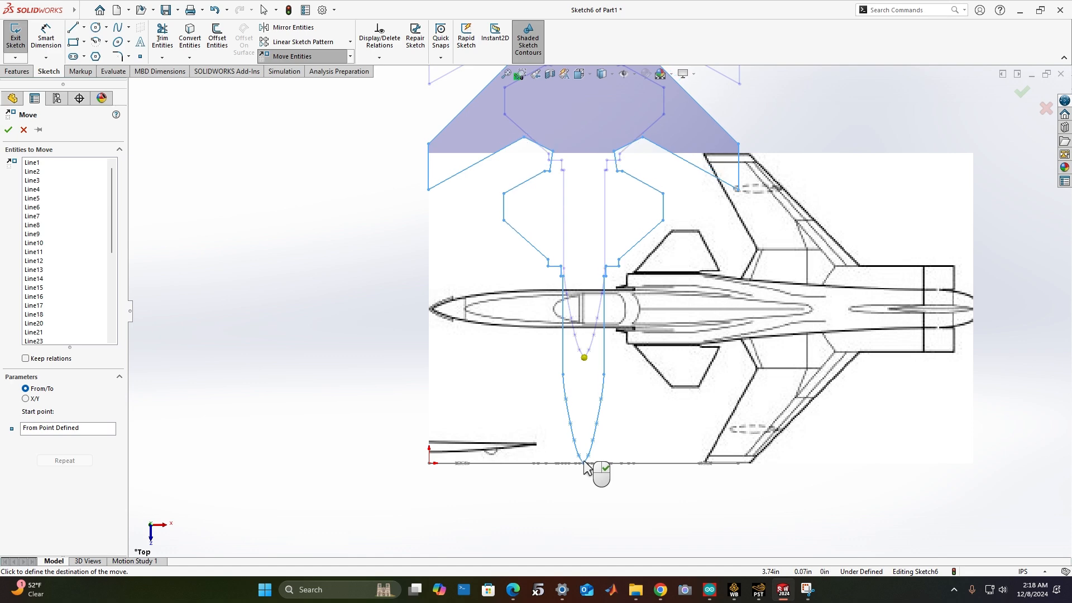
scroll(534, 512, "up", 4)
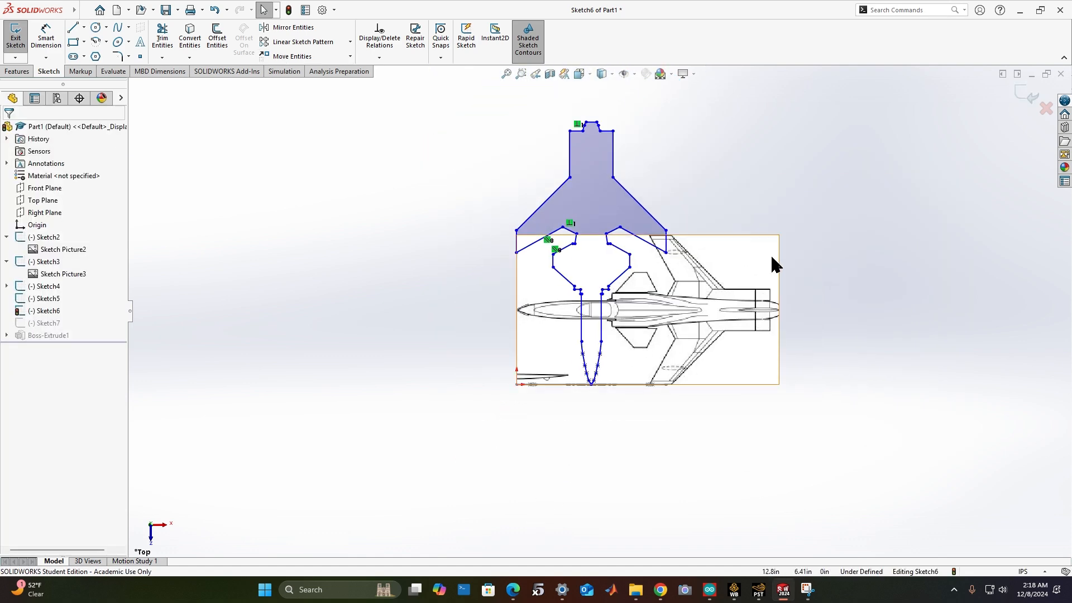
left_click(1030, 97)
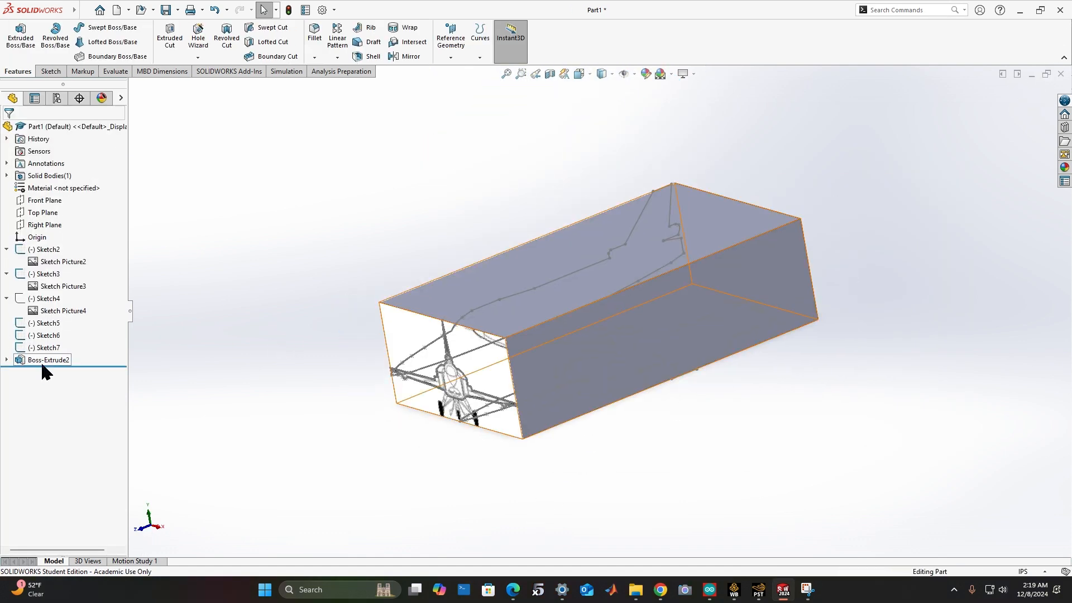
Draw a corner rectangle of about 10.03 by 5.24 in around the front-view outline in its sketch, and exit the sketch
left_click(46, 324)
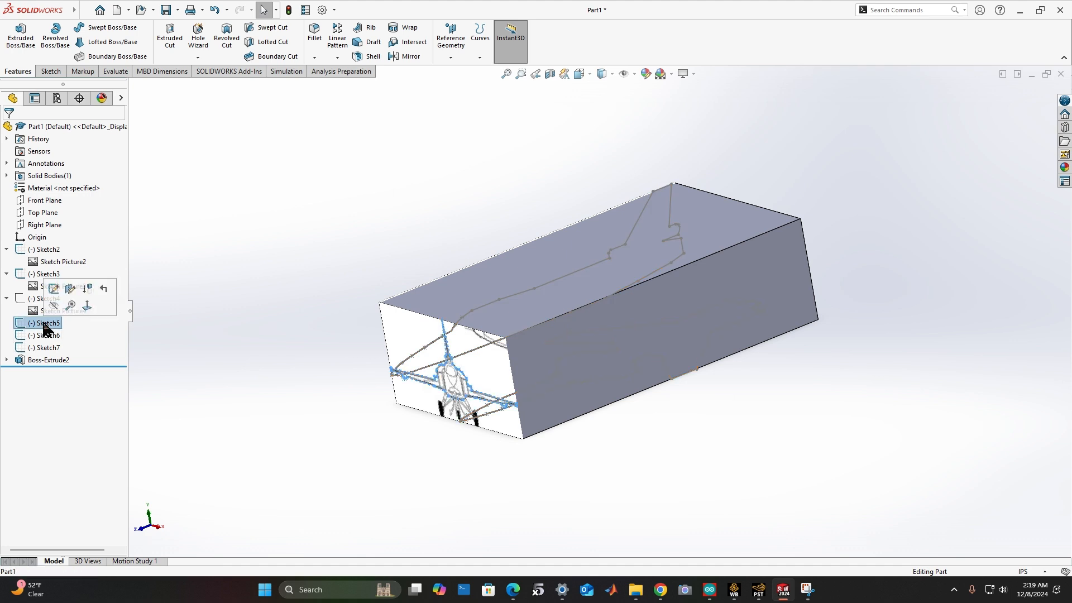
left_click(50, 71)
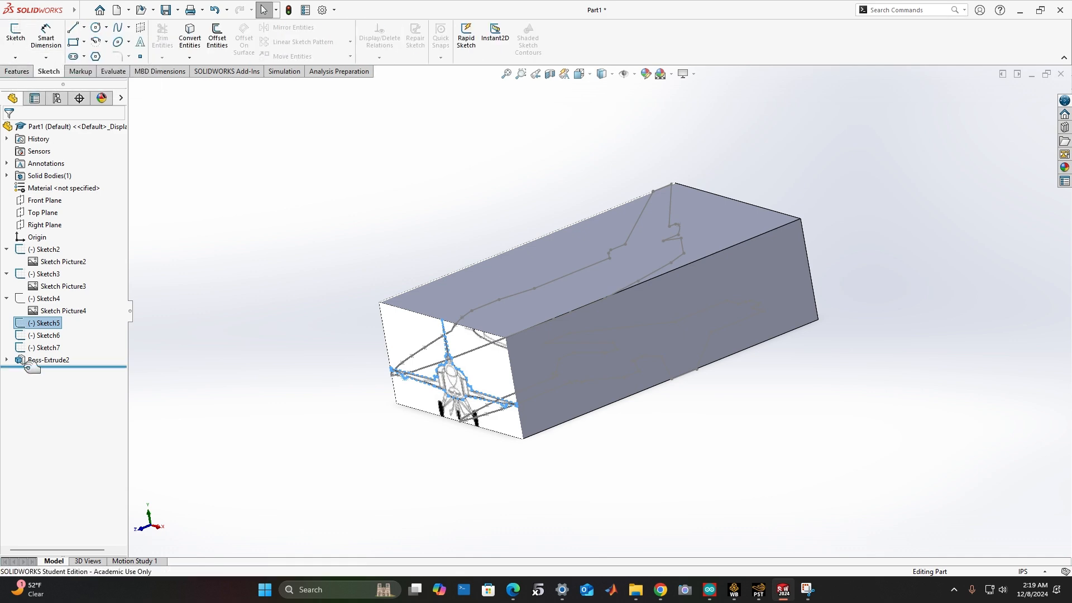
right_click(45, 321)
left_click(37, 286)
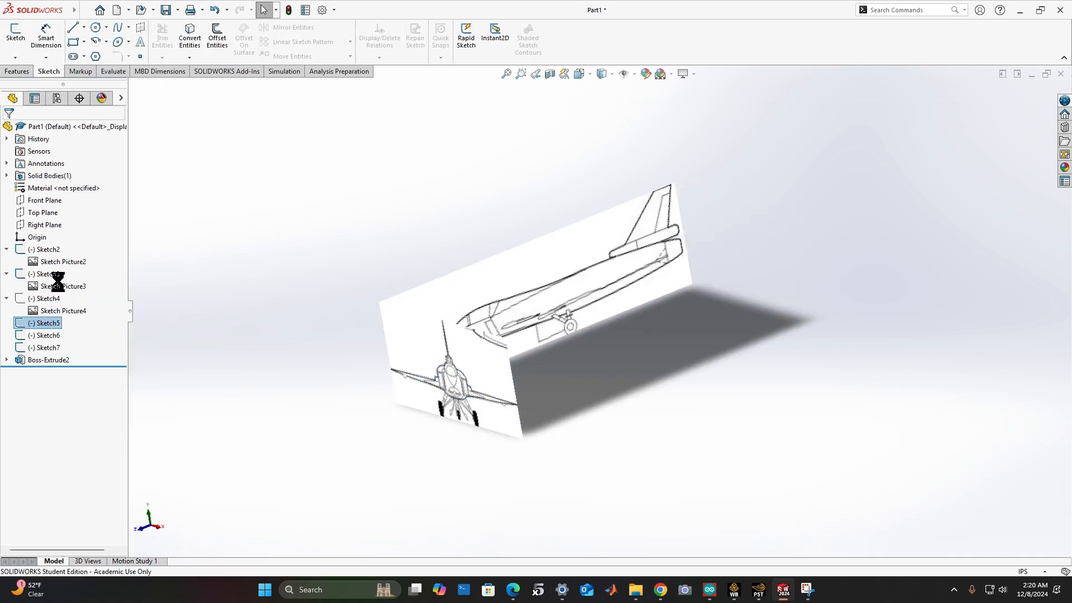
left_click(73, 43)
left_click(258, 150)
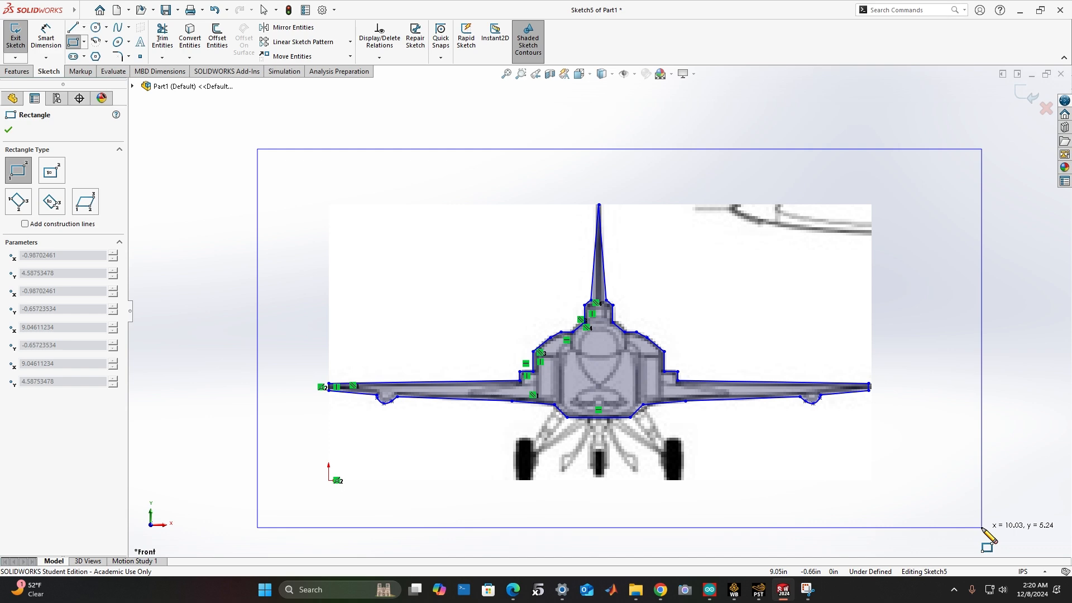
left_click(983, 528)
left_click(1027, 96)
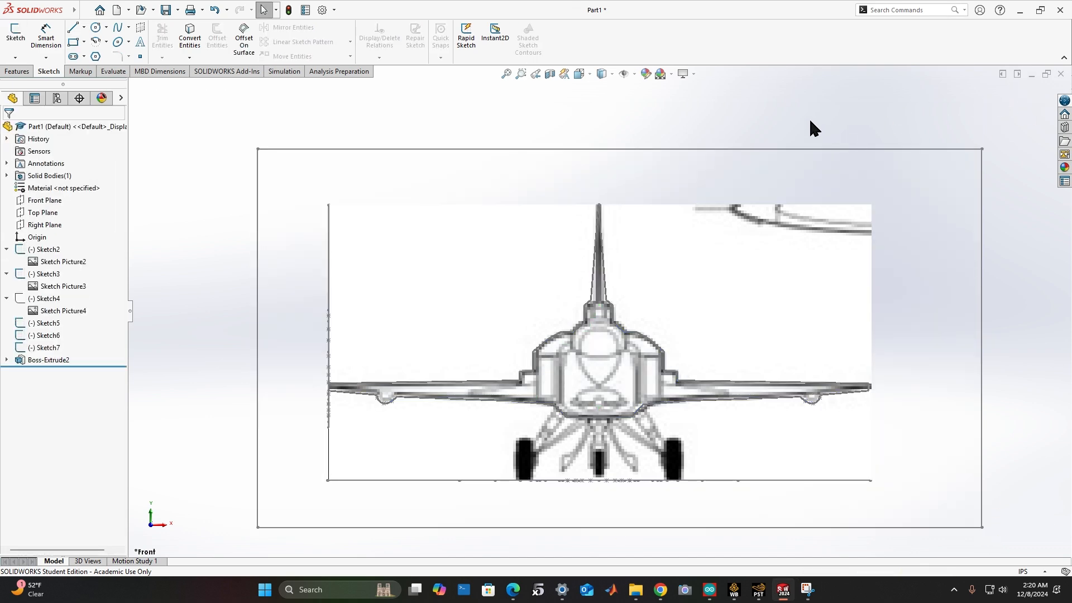
Draw a corner rectangle of about 17.6 by 20.6 in around the top-view outline in its sketch, and exit the sketch
middle_click_drag(811, 128, 793, 130)
left_click(46, 335)
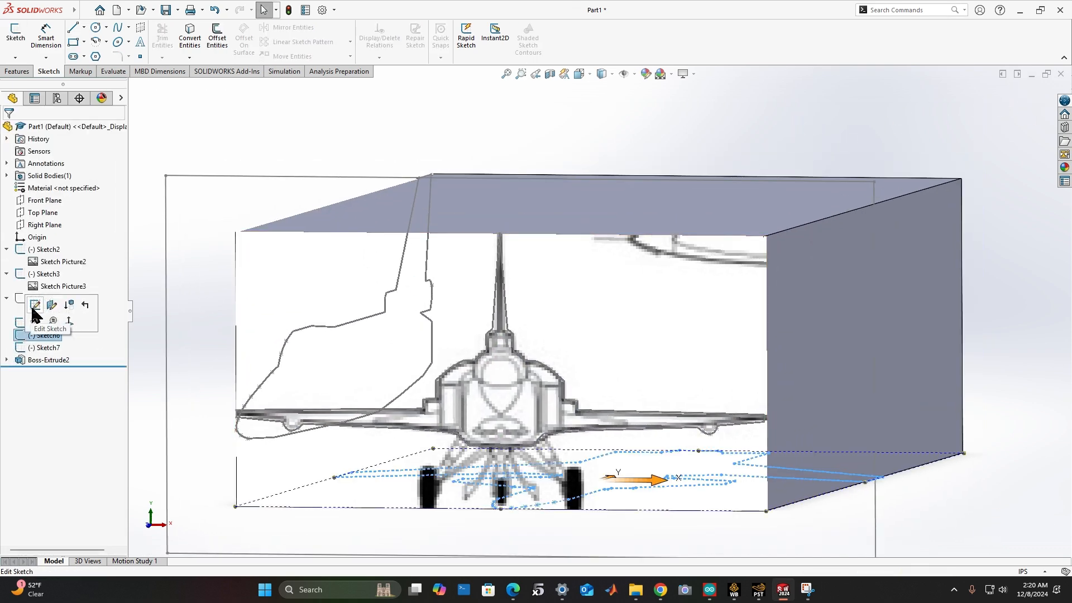
left_click(33, 310)
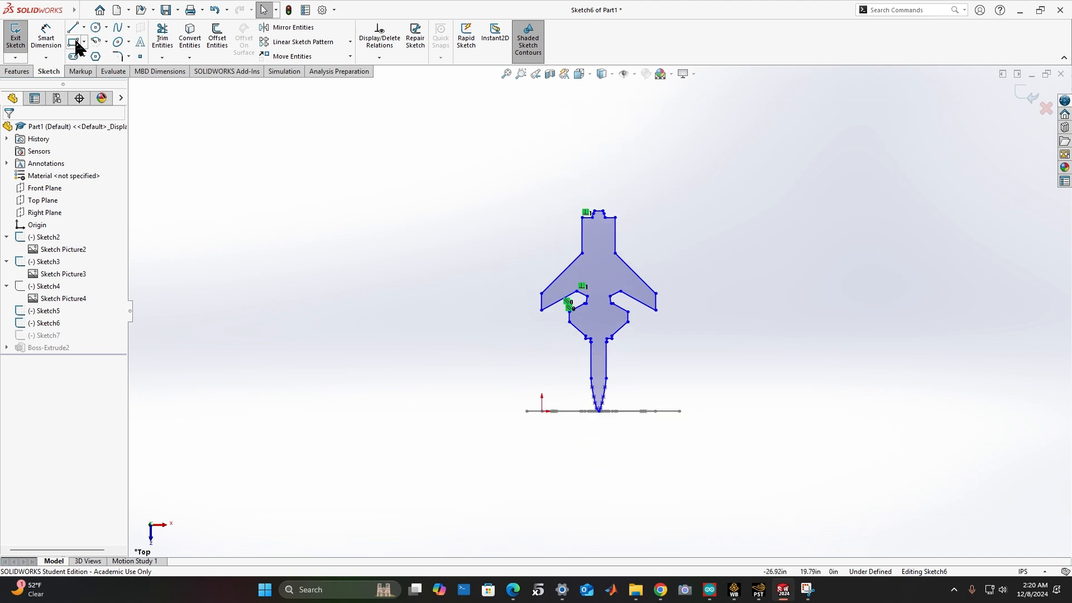
left_click(73, 43)
mouse_move(479, 148)
left_mouse_down()
mouse_move(765, 473)
mouse_move(747, 461)
left_mouse_up()
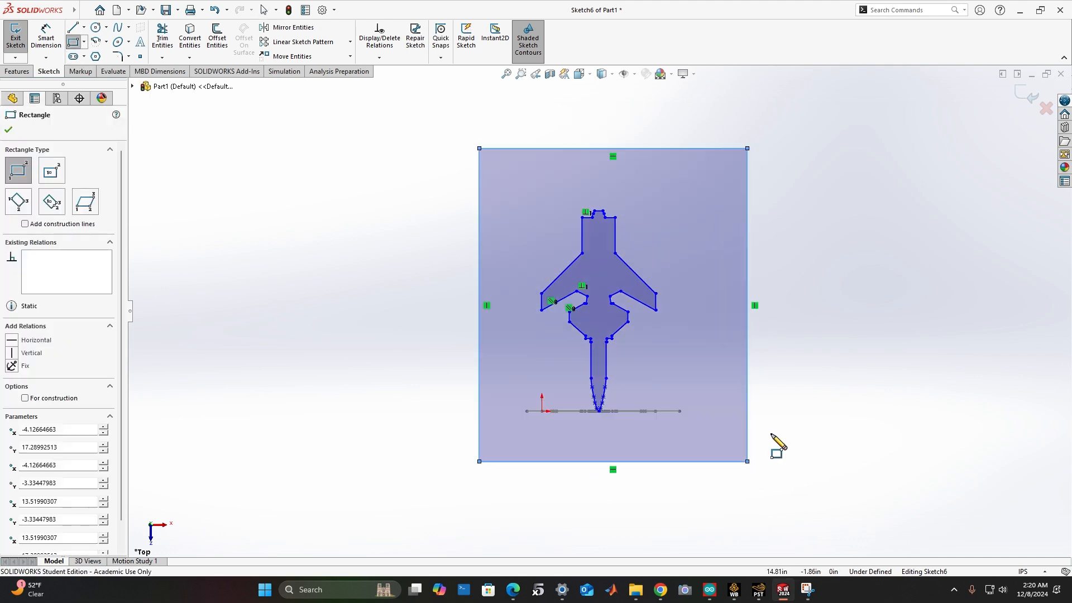
left_click(1015, 92)
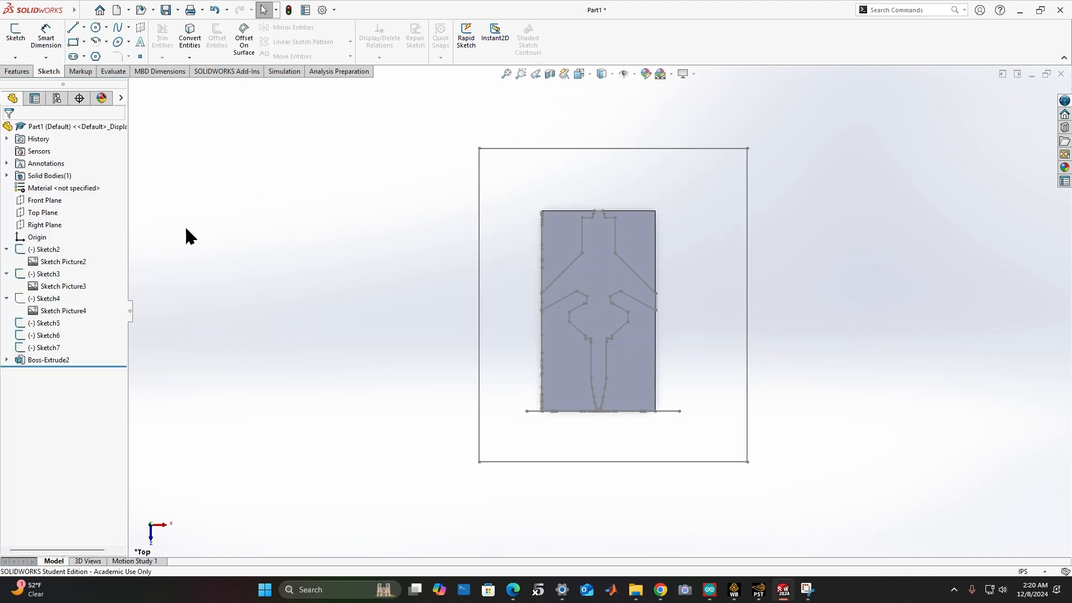
Draw a corner rectangle of about 16.6 by 7.3 in around the side-view outline in its sketch, and exit the sketch
left_click(54, 348)
left_click(61, 311)
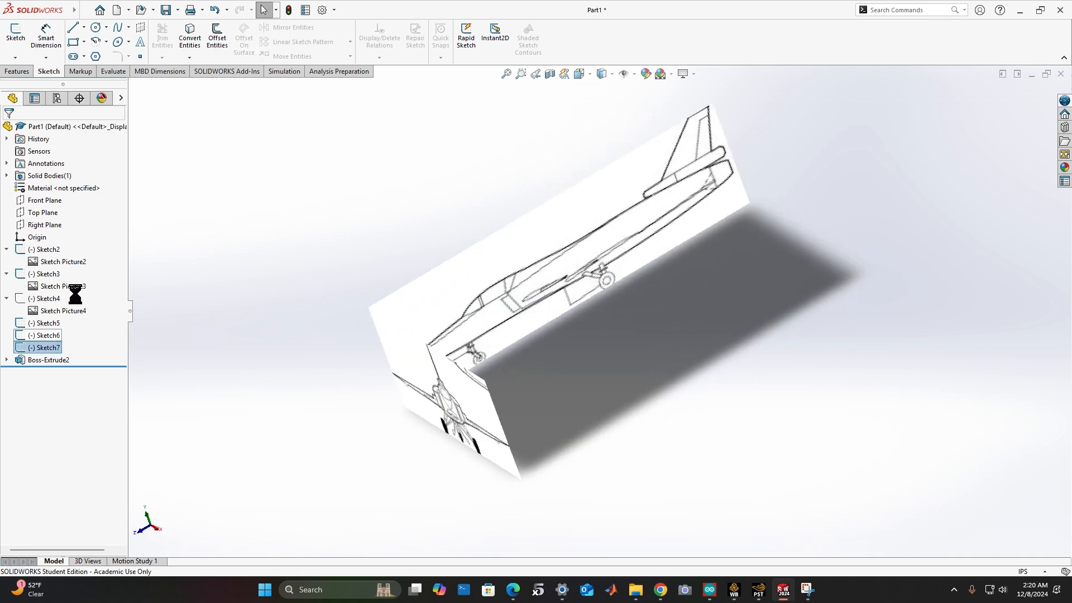
left_click(73, 42)
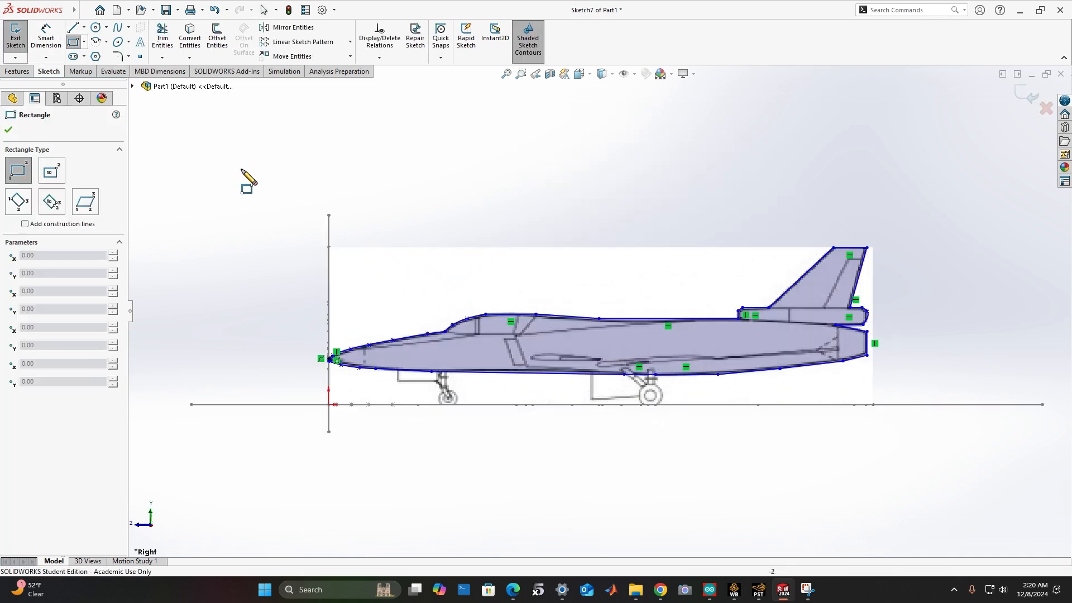
left_click(255, 169)
left_click(942, 471)
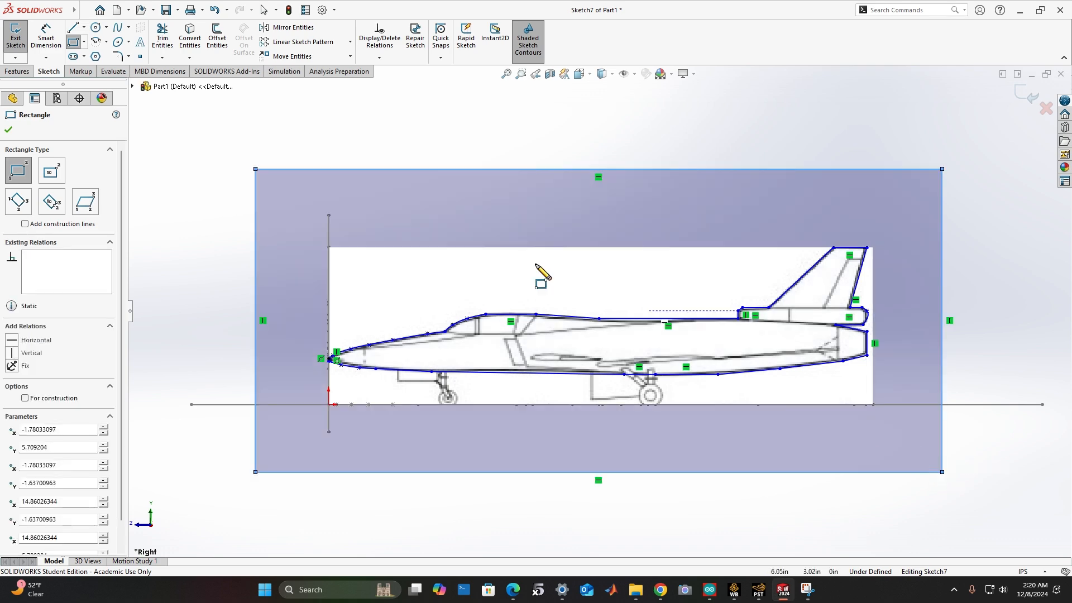
mouse_move(360, 223)
middle_mouse_down()
mouse_move(369, 190)
mouse_move(400, 185)
mouse_move(380, 194)
middle_mouse_up()
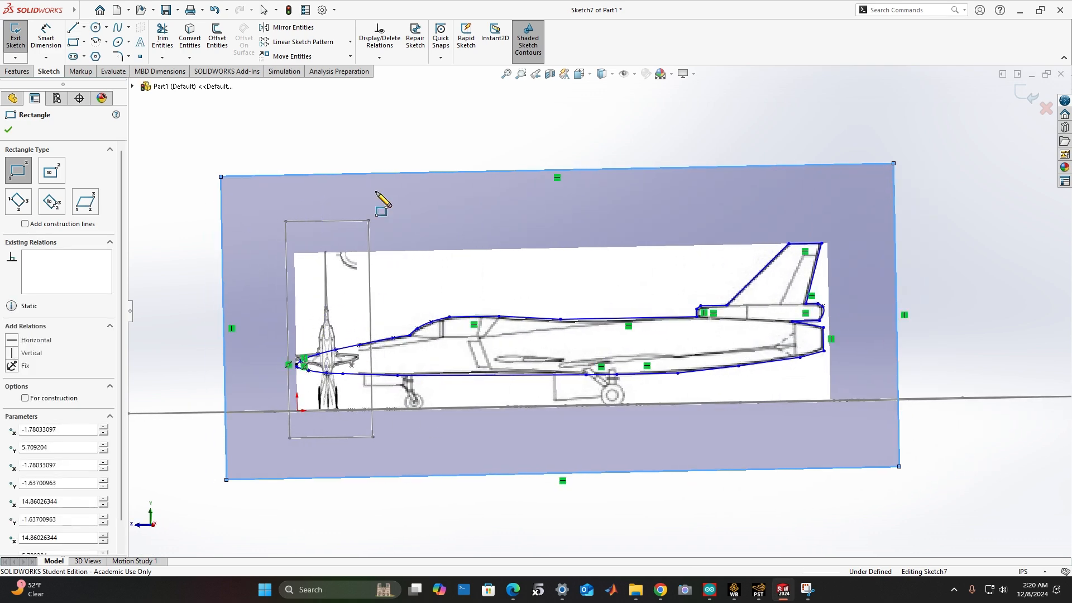
left_click(1028, 96)
middle_click_drag(672, 160, 665, 206)
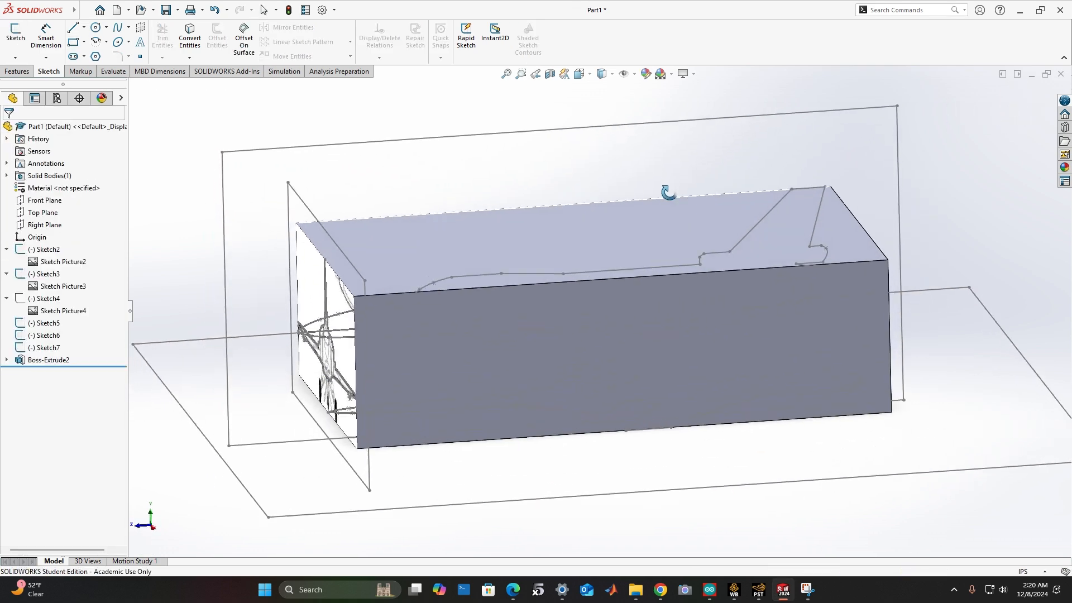
Cut the block with an Extruded Cut of the framed front-view outline sketch, set to Through All
left_click(20, 326)
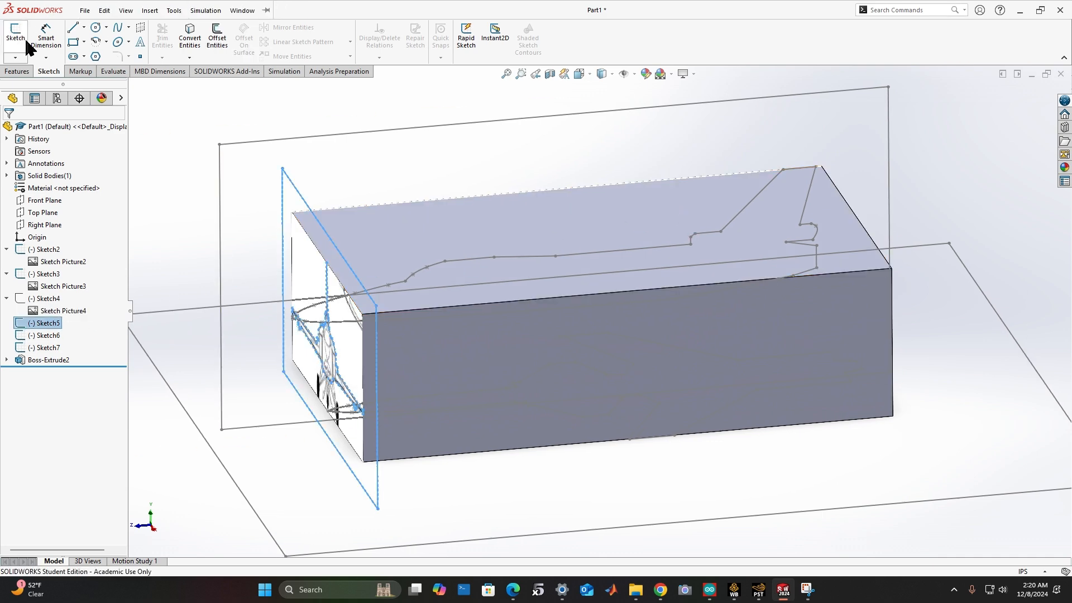
left_click(18, 70)
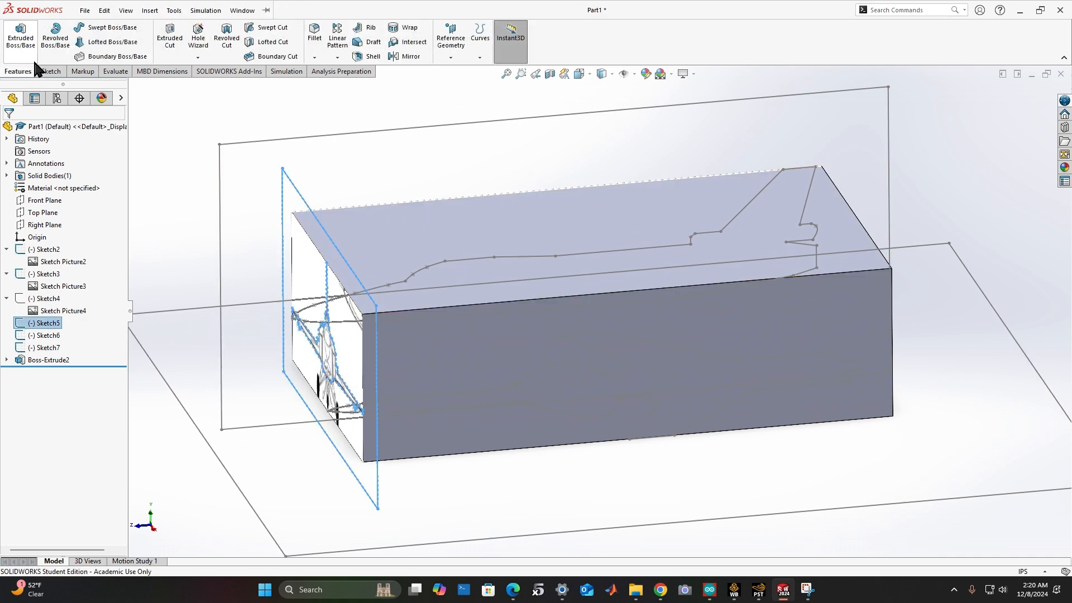
left_click(170, 35)
middle_click_drag(414, 366, 525, 335)
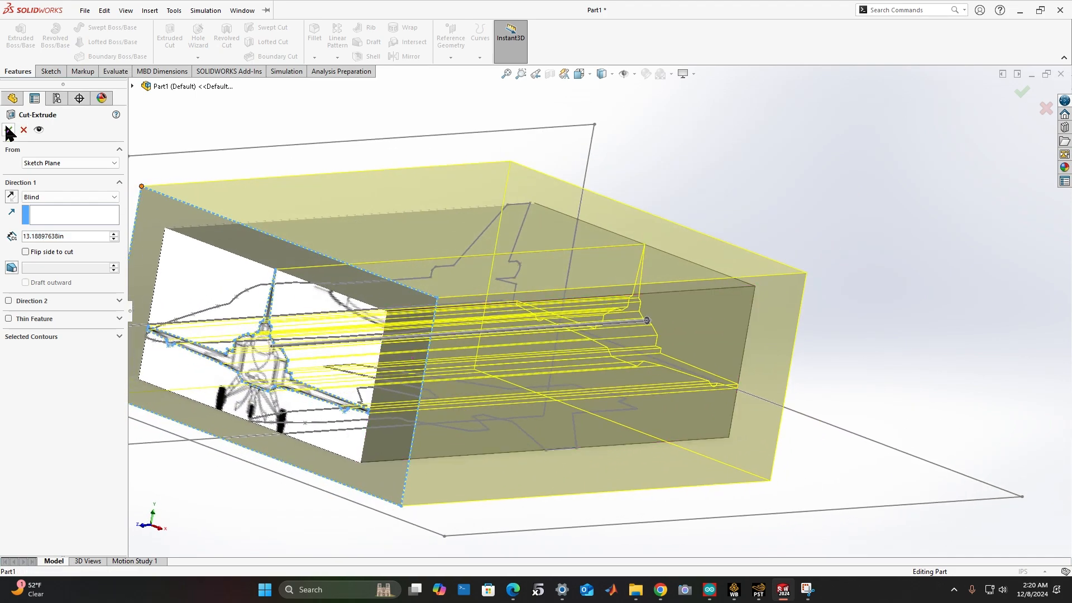
left_click(37, 198)
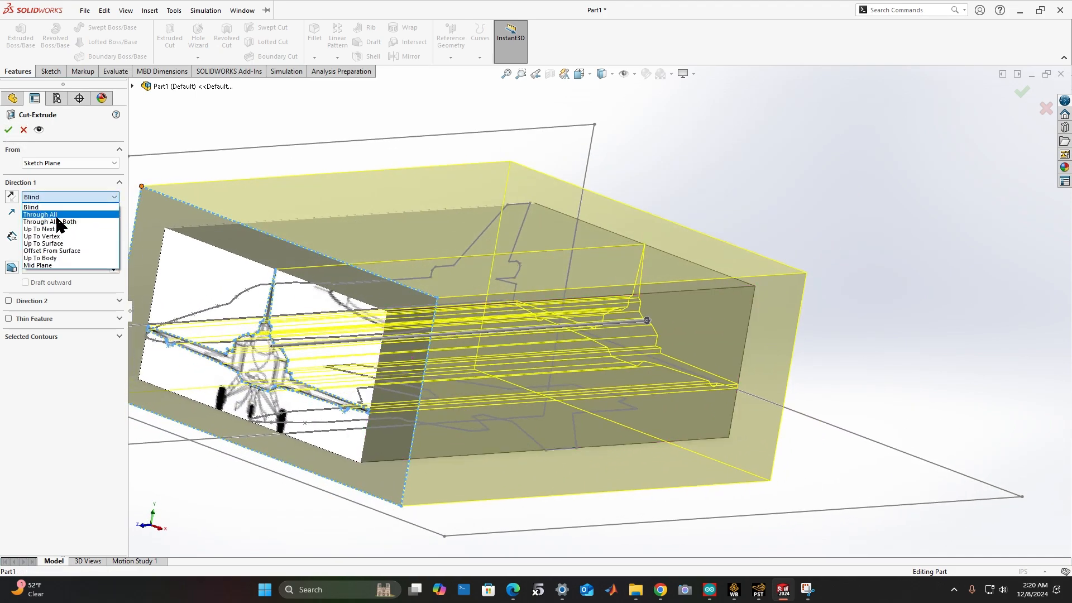
left_click(56, 218)
left_click(11, 133)
Cut the body with a Through All Extruded Cut of the framed top-view outline sketch, reversing the cut direction toward the body
middle_click_drag(629, 296, 607, 295)
left_click(56, 324)
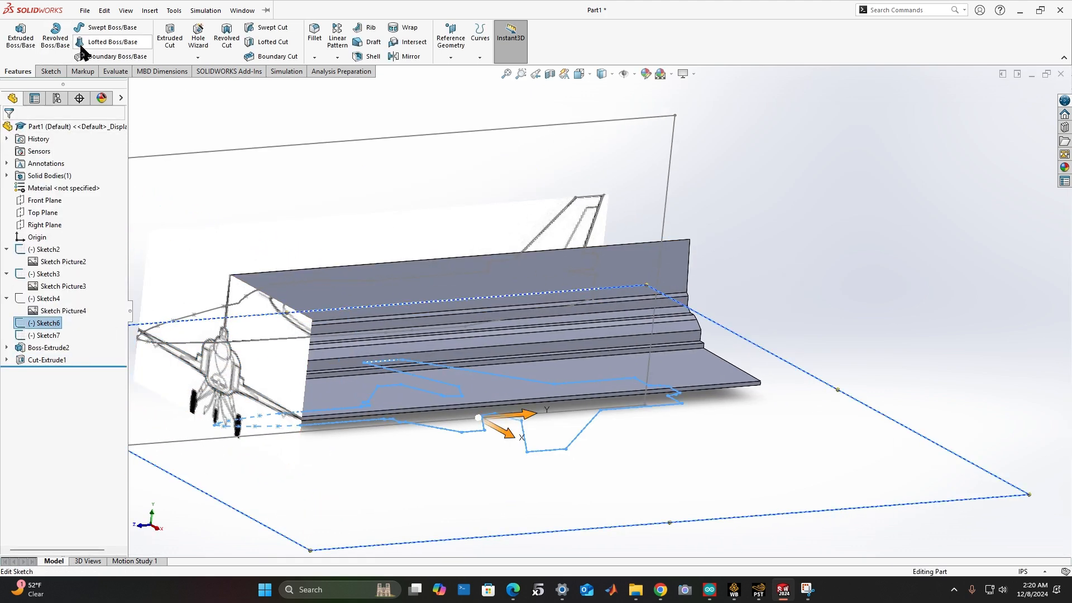
left_click(173, 40)
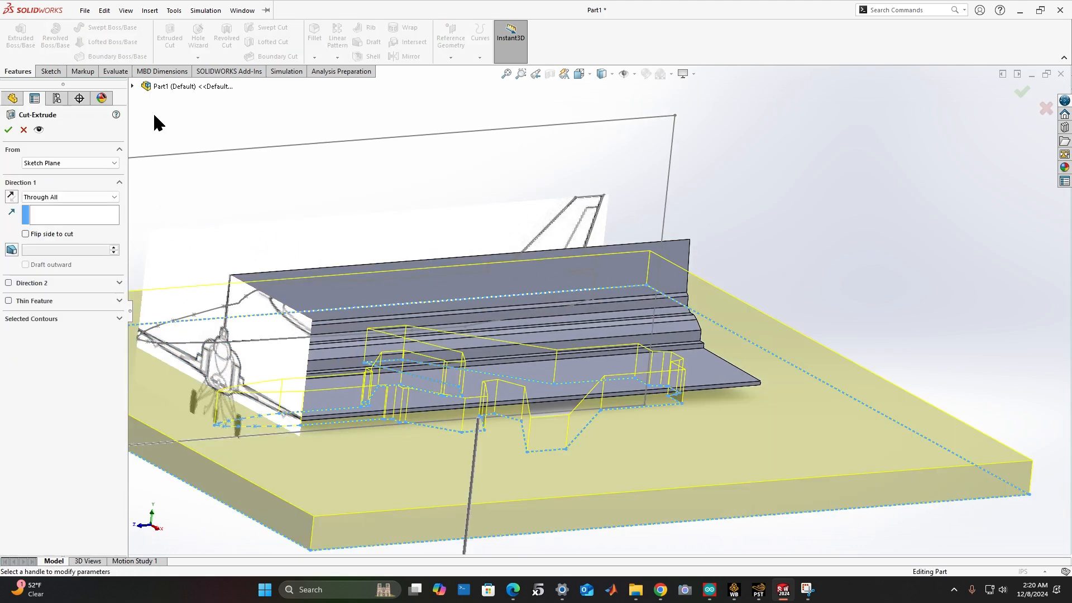
left_click(9, 132)
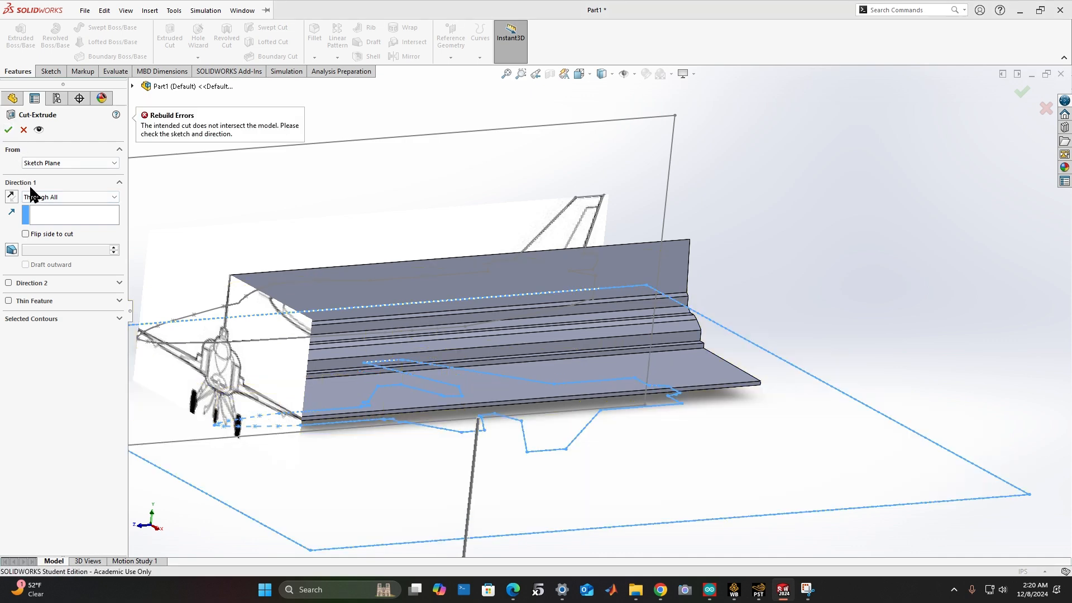
left_click(10, 196)
left_click(8, 129)
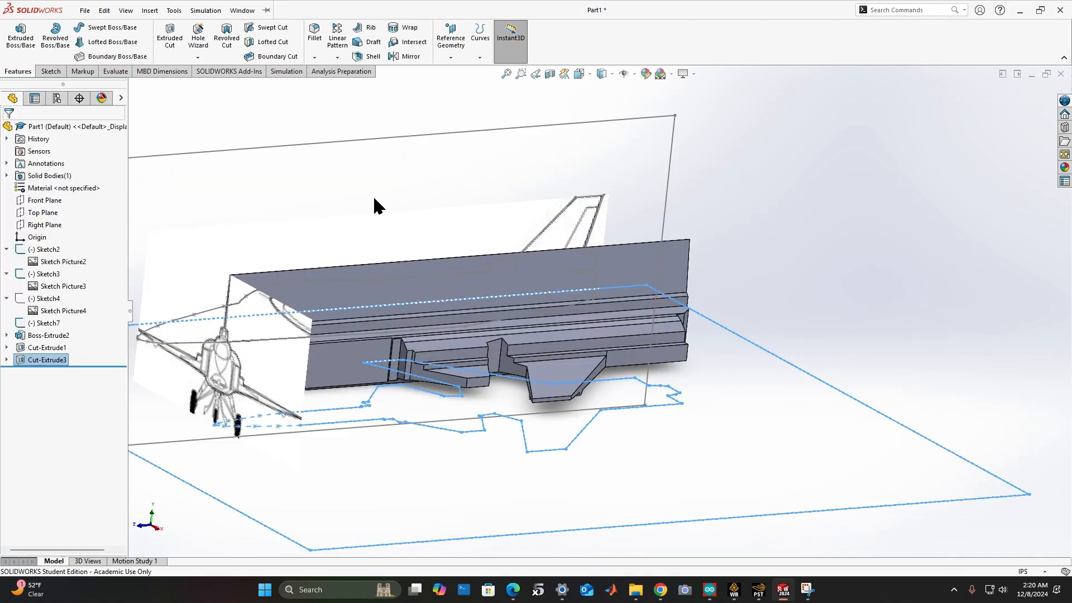
Cut the body with a Through All Extruded Cut of the framed side-view outline sketch, reversing the cut direction toward the body
left_click(42, 323)
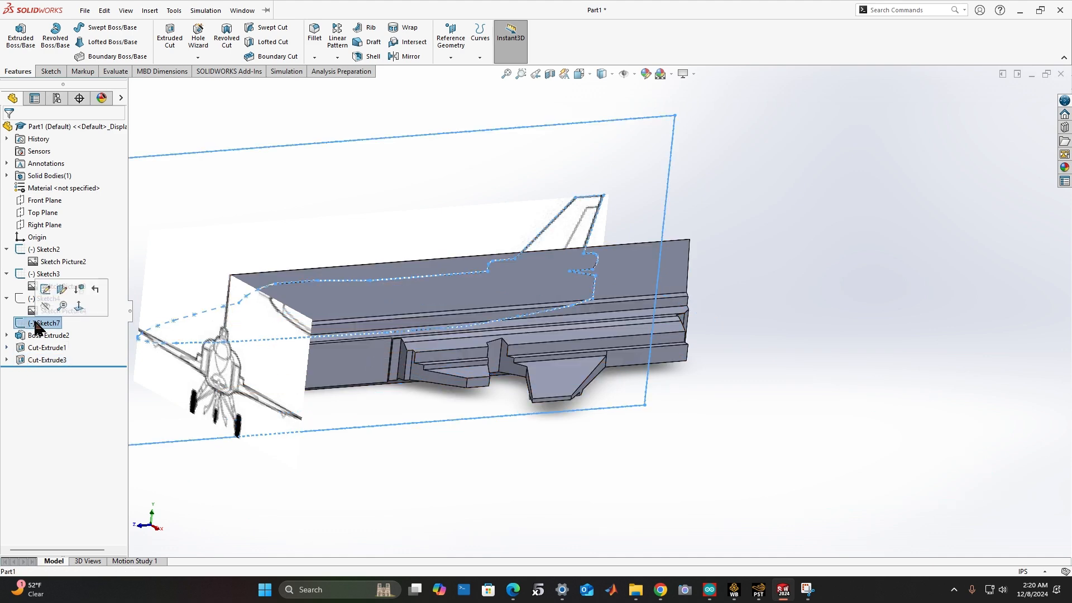
left_click(45, 289)
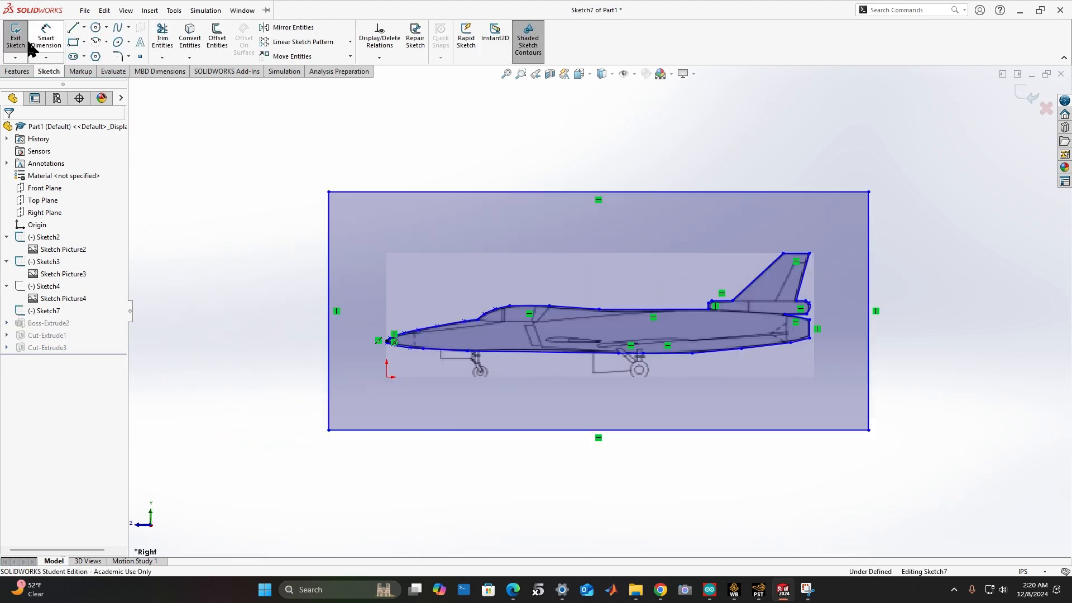
left_click(17, 40)
left_click(48, 323)
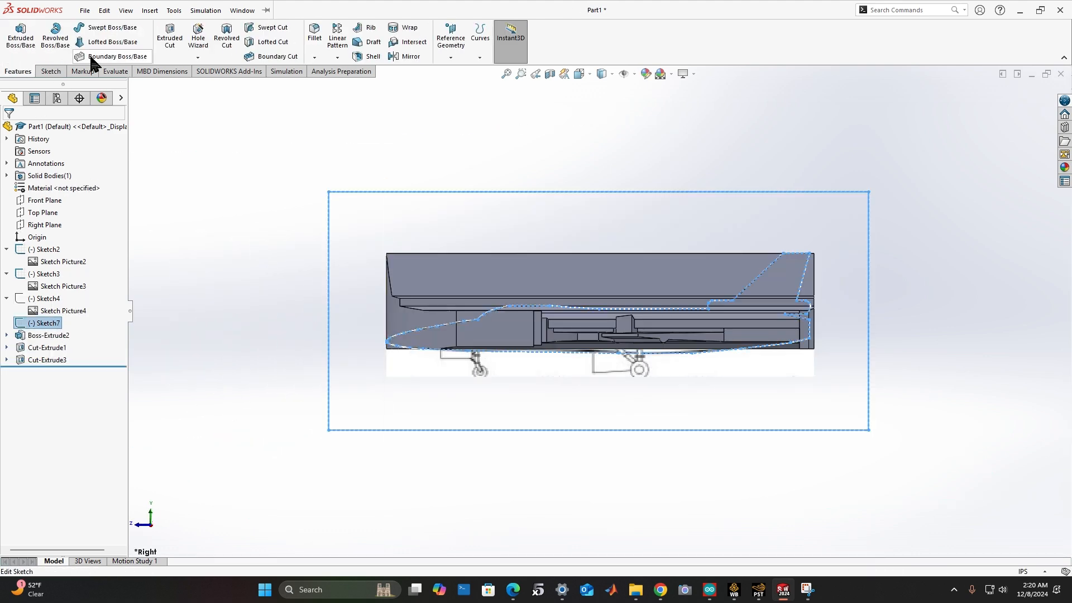
left_click(171, 39)
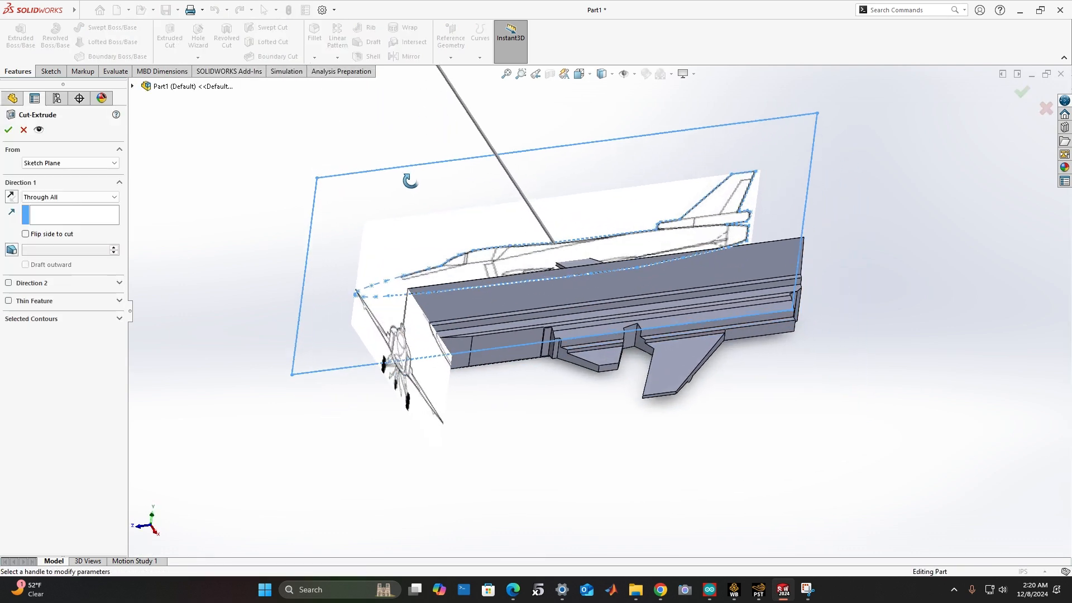
left_click(11, 196)
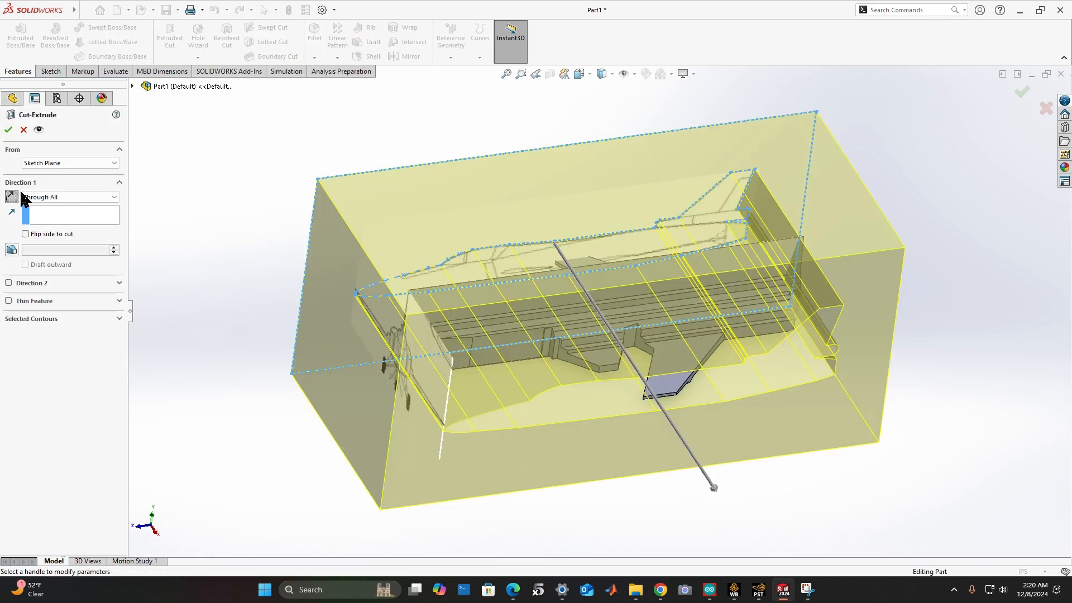
left_click(8, 130)
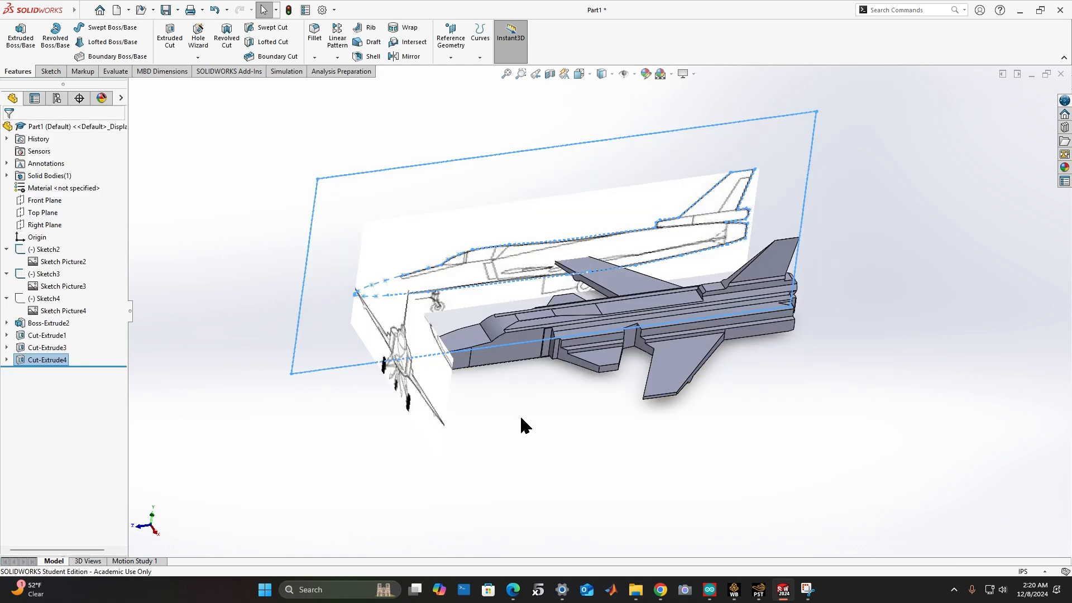
Hide the sketches holding the side-view and front-view reference pictures so only the aircraft body is displayed
mouse_move(521, 419)
middle_mouse_down()
mouse_move(546, 424)
mouse_move(533, 378)
mouse_move(555, 275)
mouse_move(529, 237)
mouse_move(504, 340)
middle_mouse_up()
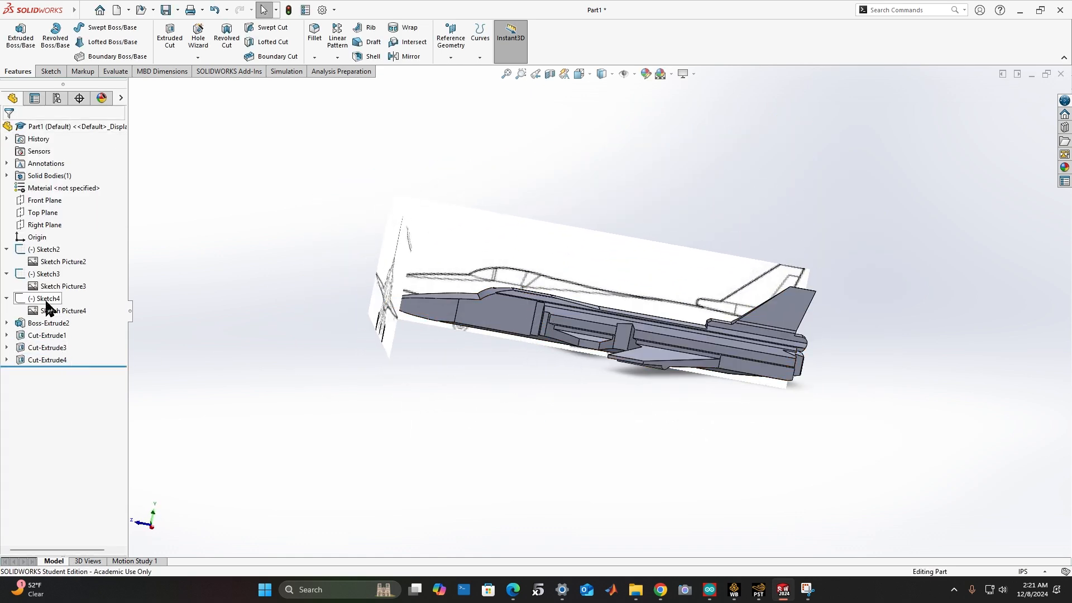
left_click(48, 274)
right_click(50, 276)
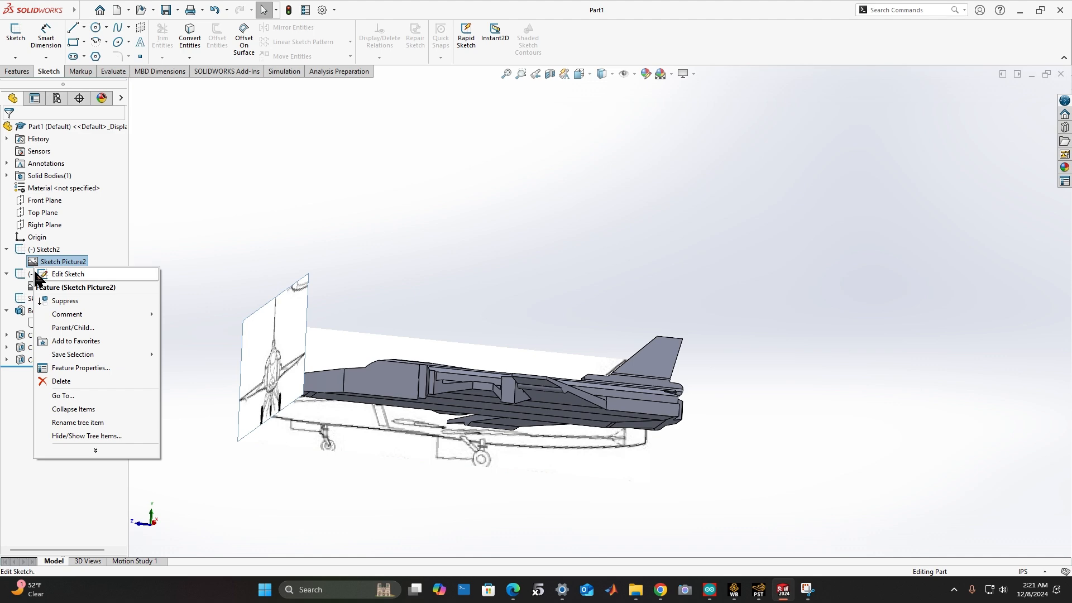
right_click(32, 274)
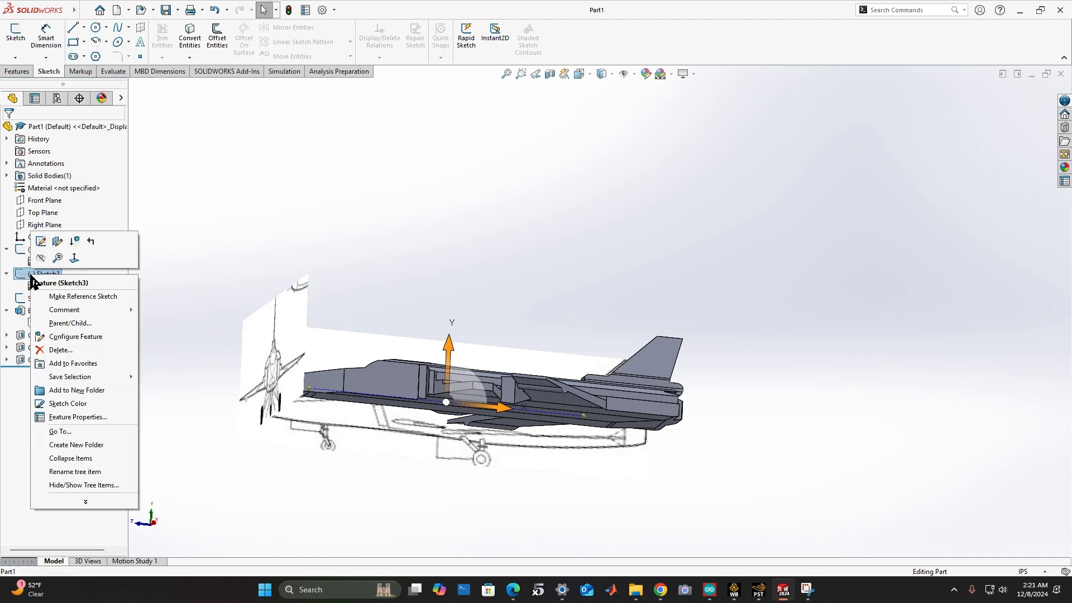
left_click(41, 256)
right_click(43, 252)
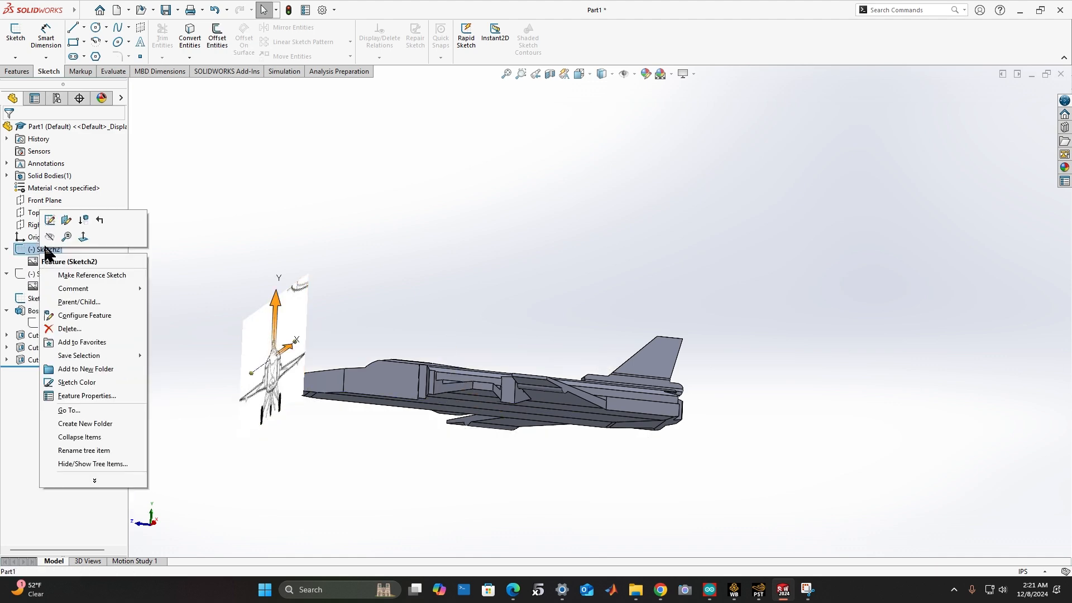
left_click(44, 238)
middle_click_drag(279, 276, 851, 542)
mouse_move(359, 302)
middle_mouse_down()
mouse_move(400, 277)
mouse_move(391, 282)
middle_mouse_up()
left_click(28, 71)
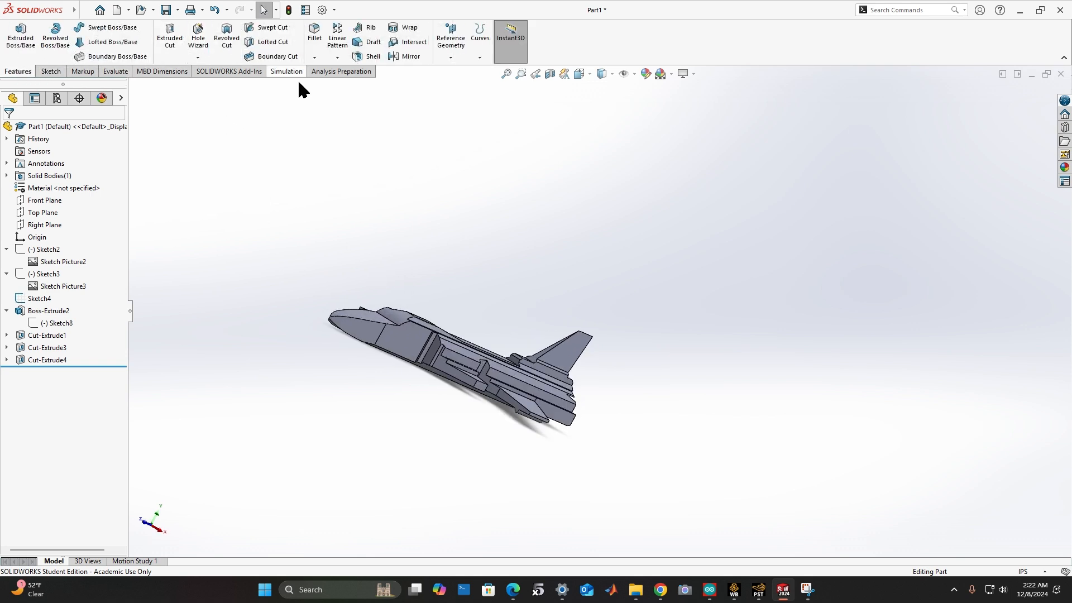